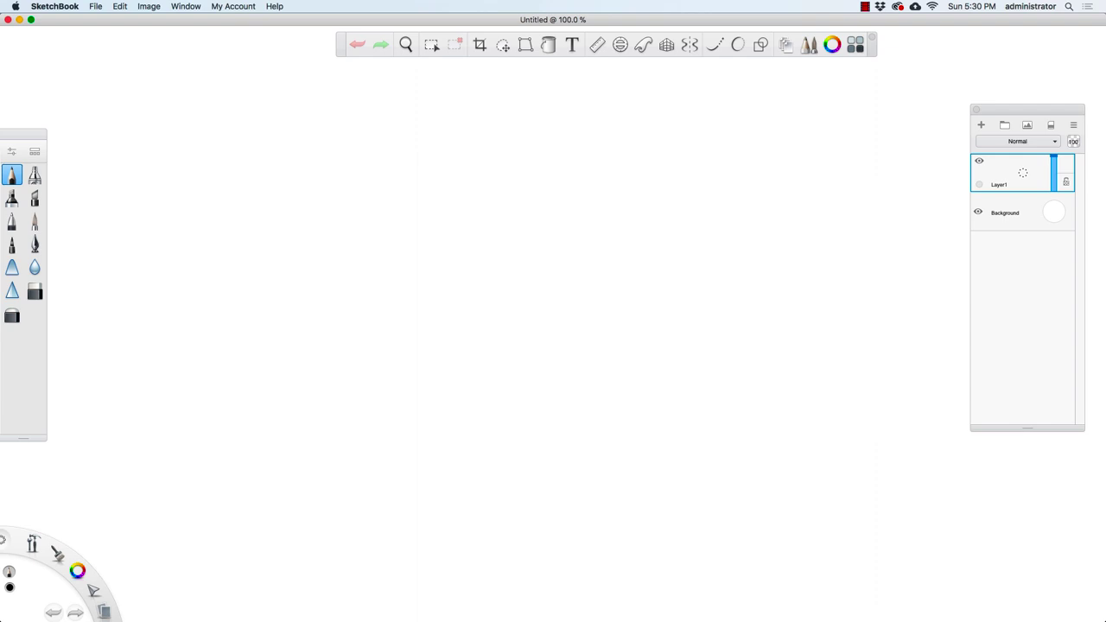
Open the drawing 1-Point Cylinders.tif from the _Sketchbook Drawings folder.
click(95, 7)
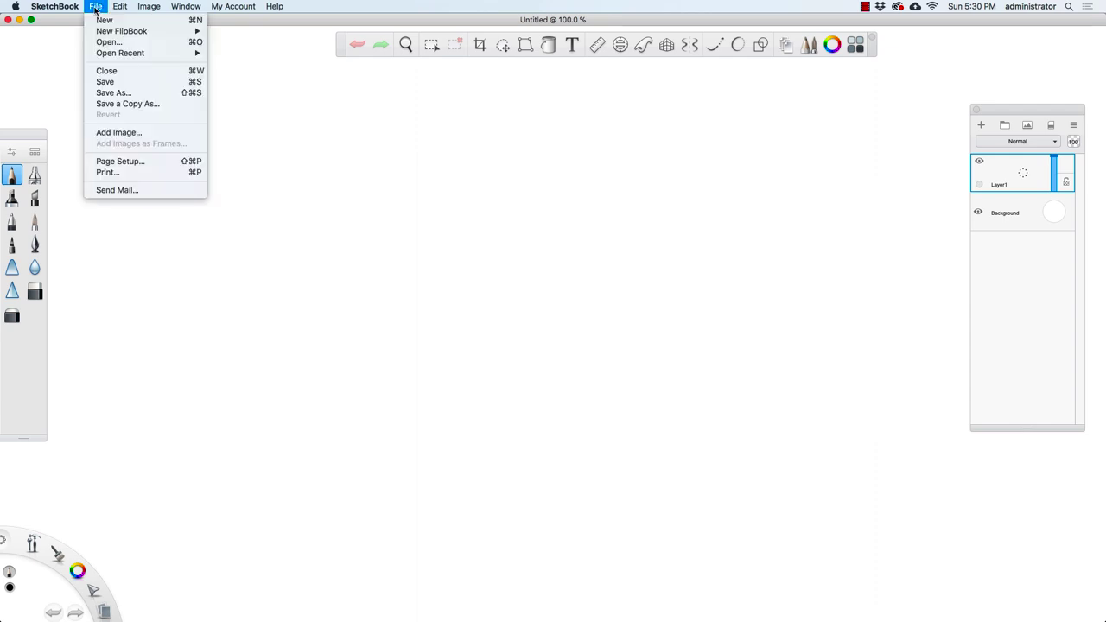
click(122, 43)
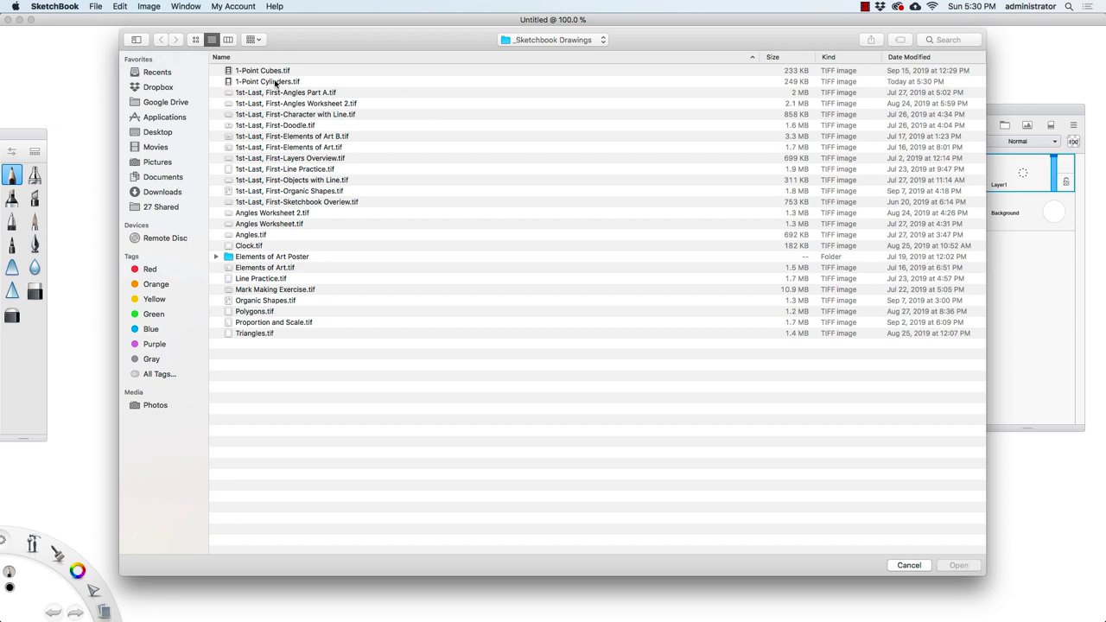
click(276, 82)
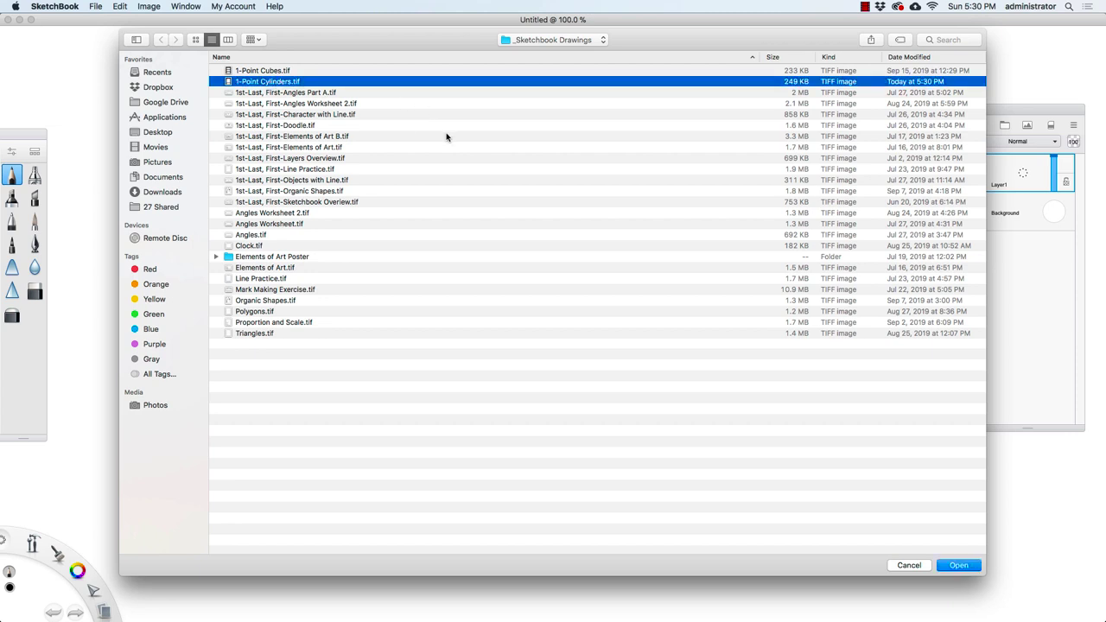
click(955, 565)
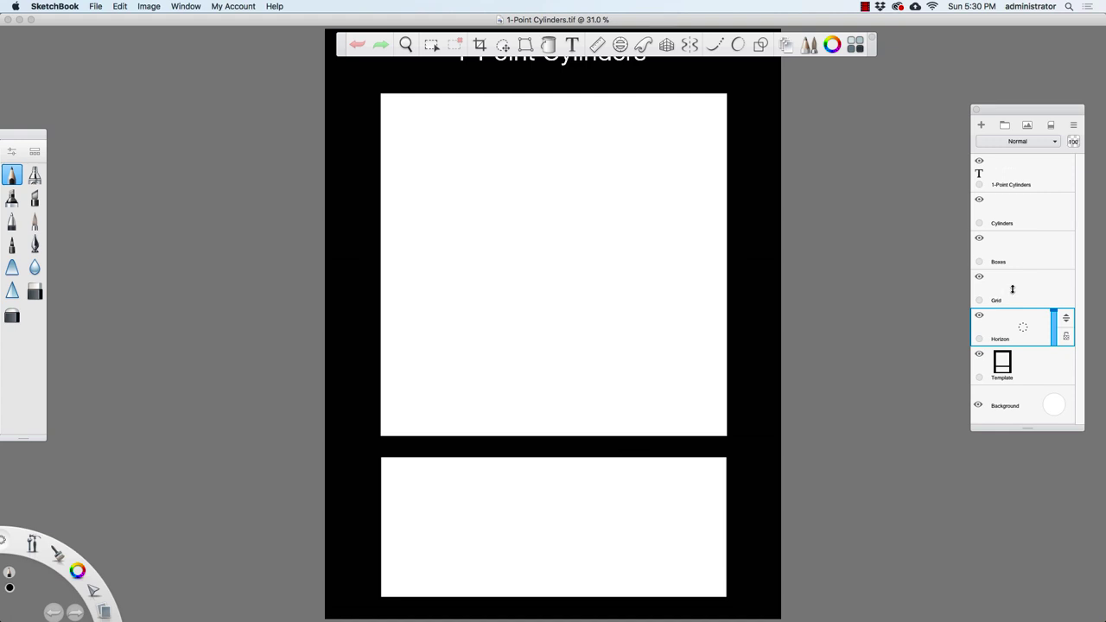
On the Grid layer, draw two straight diagonals connecting opposite corners of the large upper white panel.
click(1015, 285)
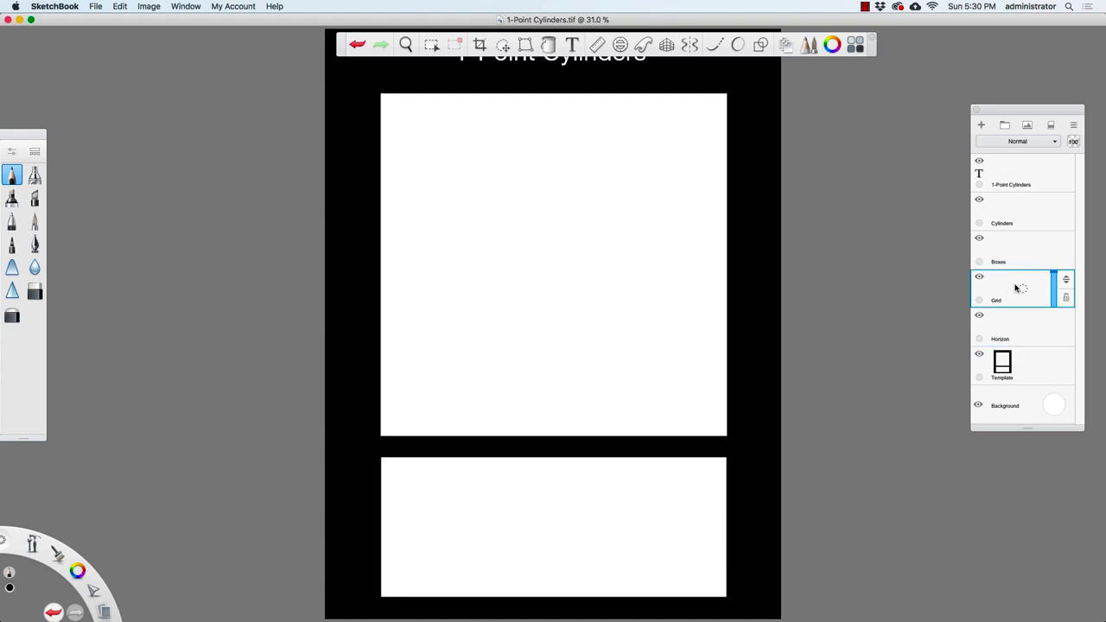
click(761, 45)
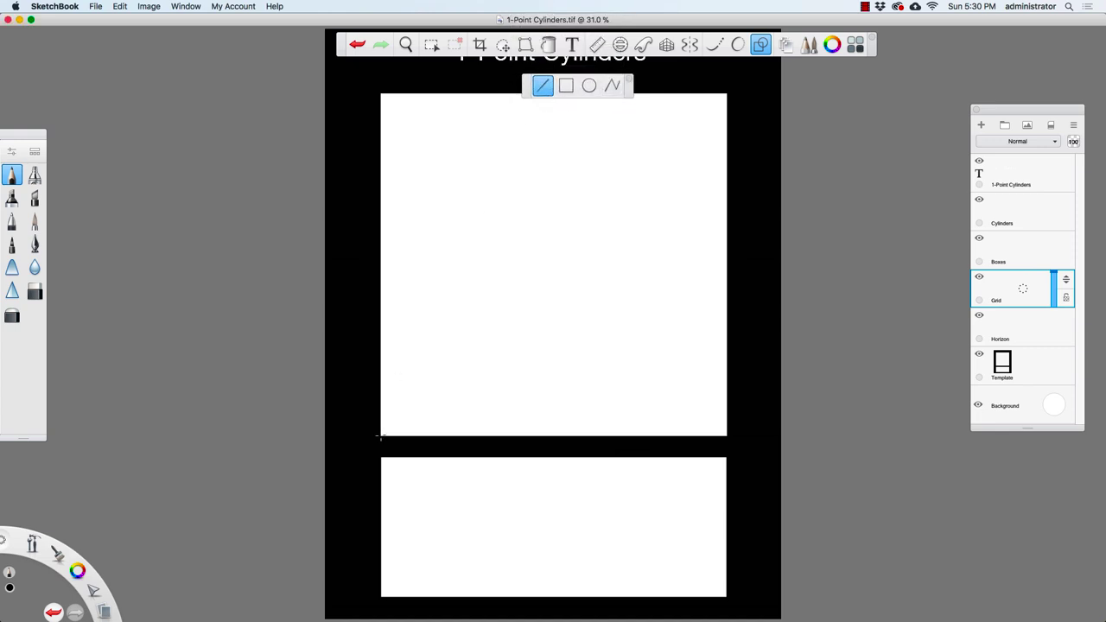
drag(694, 133, 726, 97)
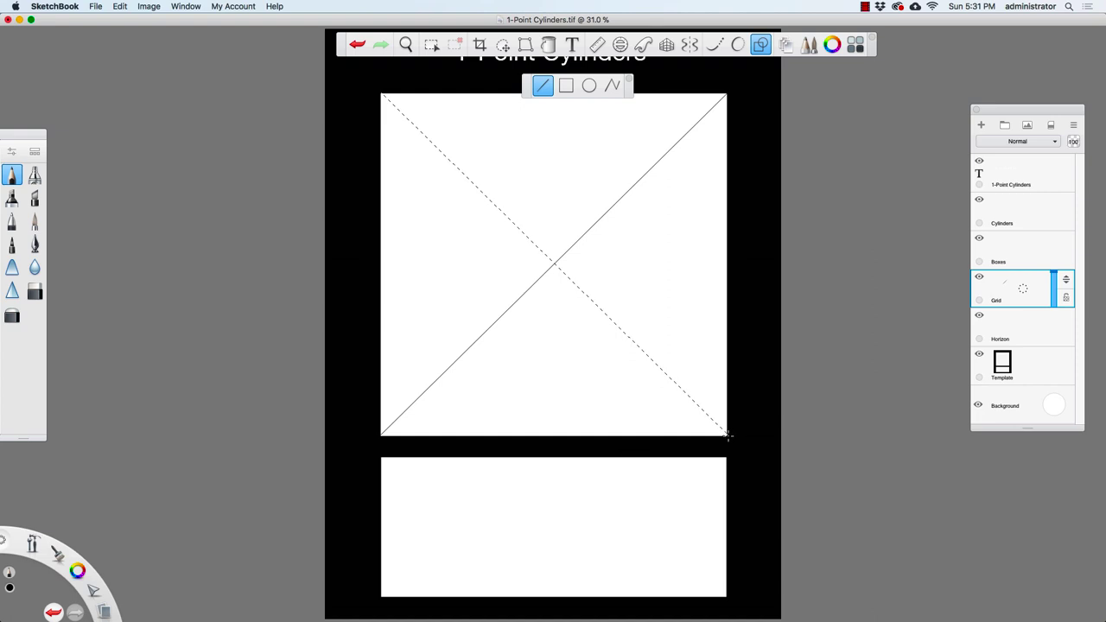
drag(727, 437, 726, 435)
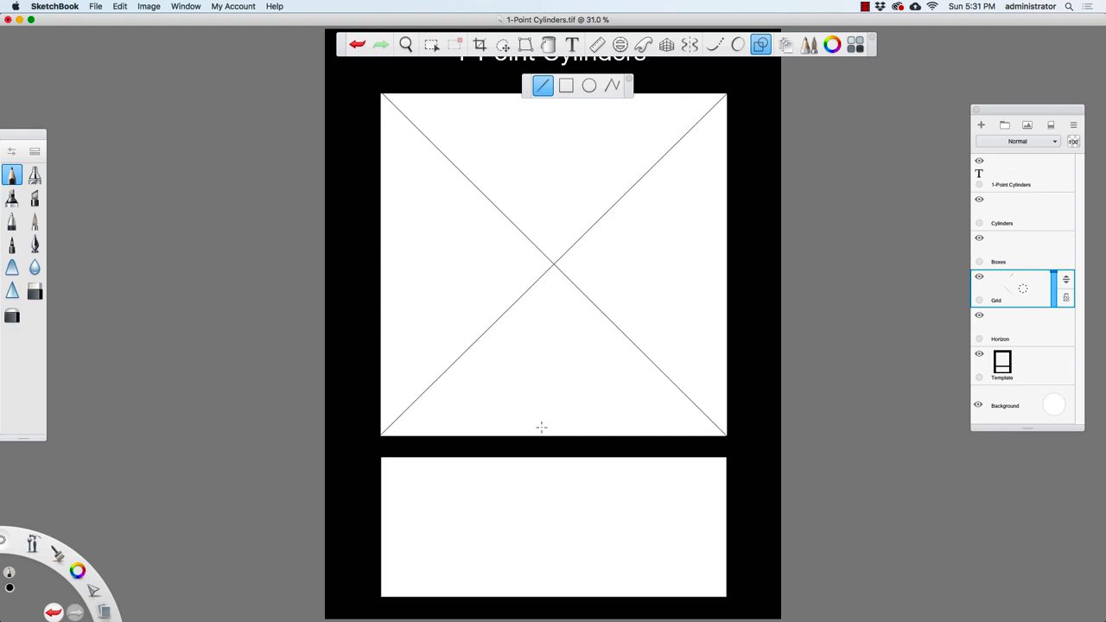
On the Horizon layer, draw a horizontal line and vanishing-point dot through the diagonals' crossing, and hide the Grid layer.
click(1028, 325)
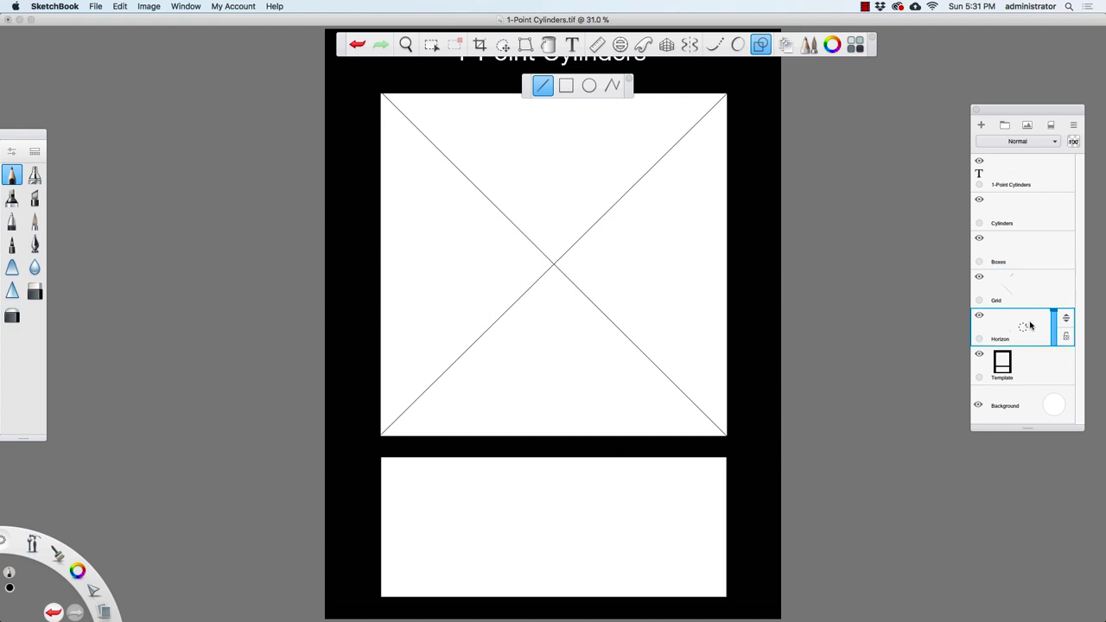
key(space)
mouse_move(572, 282)
mouse_down()
mouse_move(638, 284)
mouse_move(765, 130)
mouse_up()
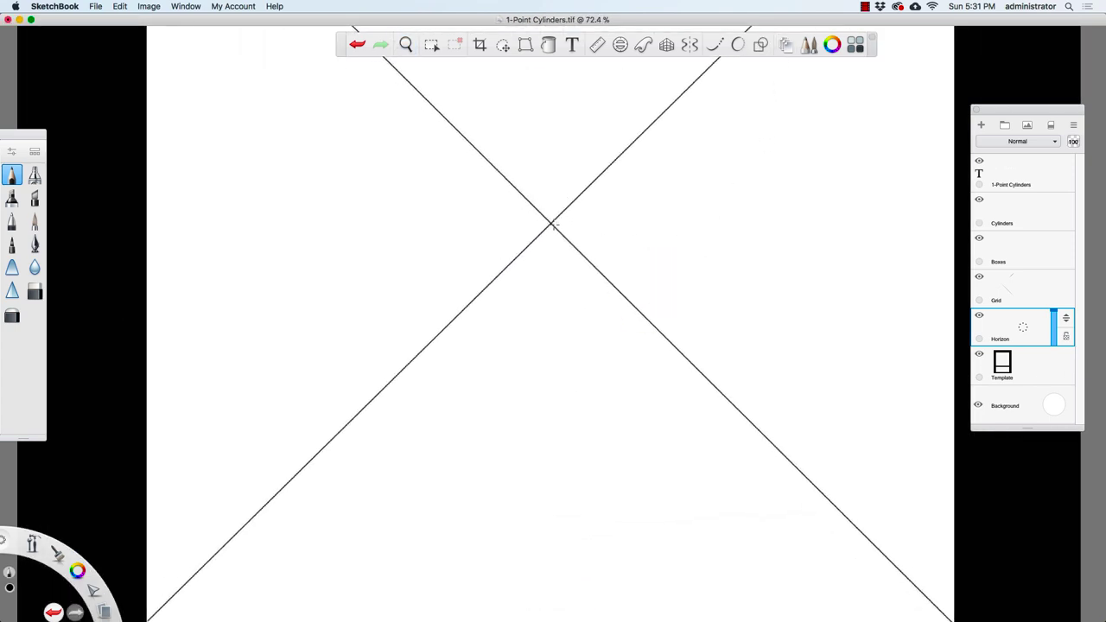
mouse_move(550, 222)
mouse_down()
mouse_move(129, 285)
mouse_move(676, 247)
mouse_move(877, 252)
mouse_move(923, 229)
mouse_up()
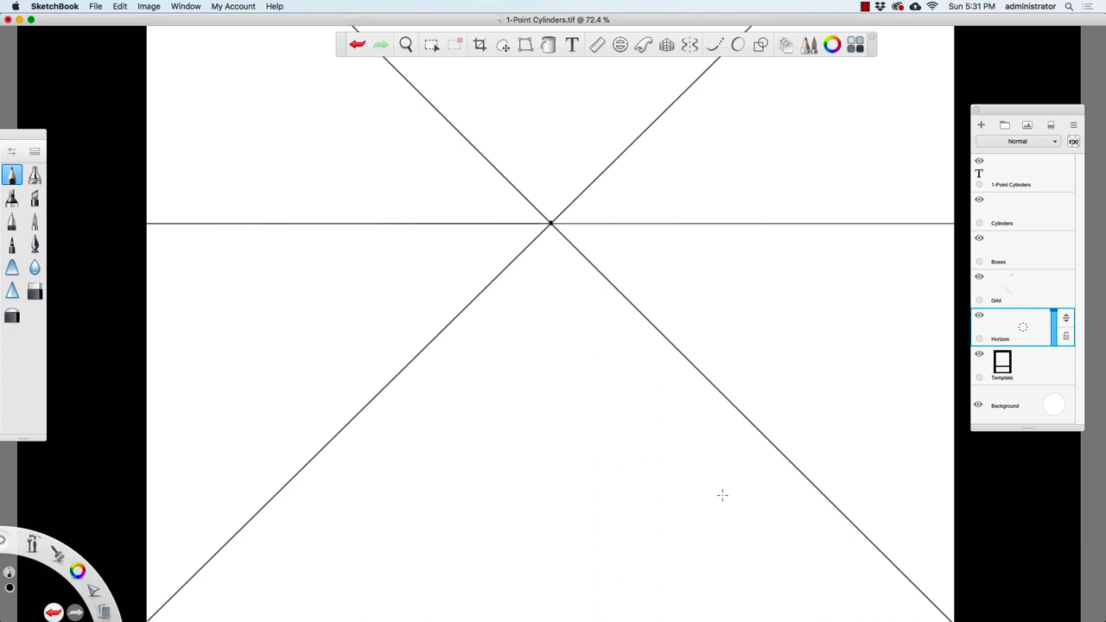
click(978, 277)
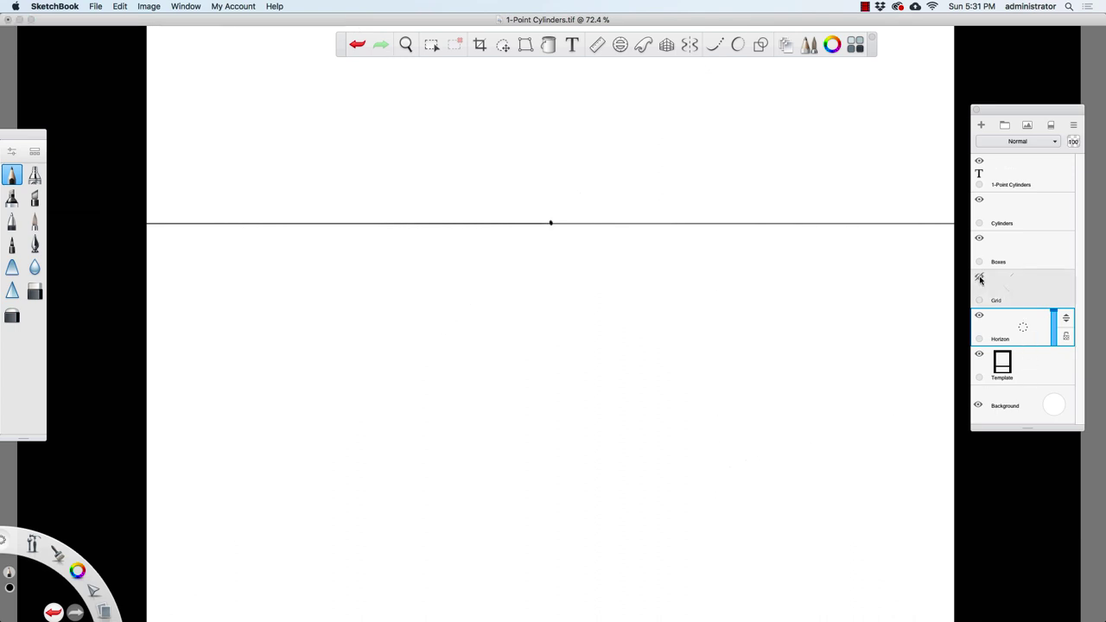
On the Boxes layer, draw a square above the horizon line, to the left of the vanishing point.
click(1022, 249)
key(space)
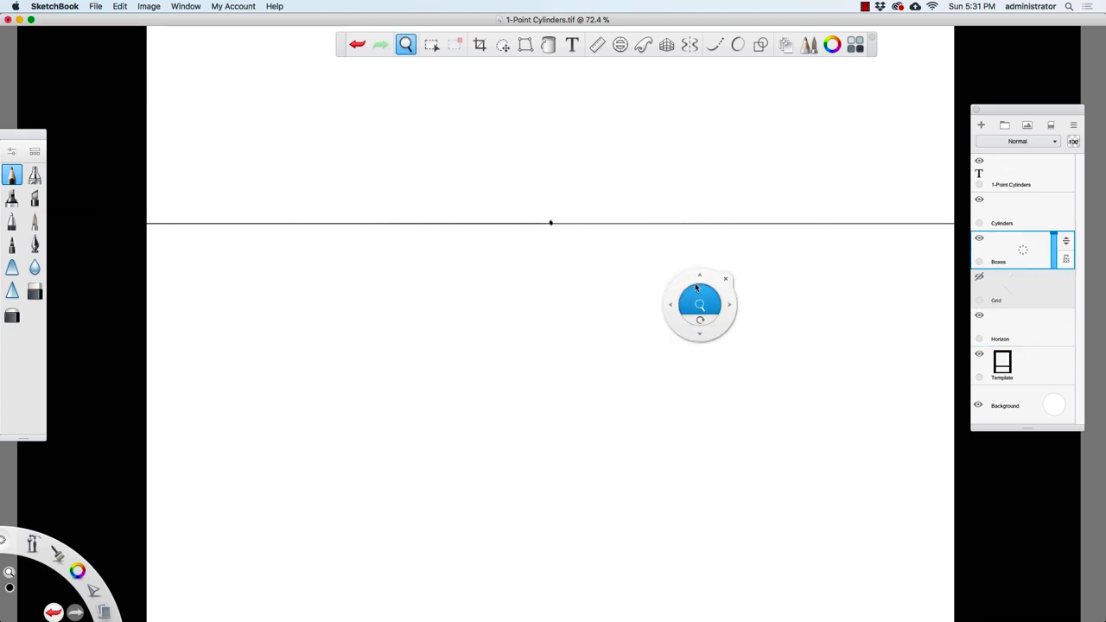
drag(696, 288, 652, 301)
drag(661, 328, 574, 454)
mouse_move(572, 283)
mouse_down()
mouse_move(631, 265)
mouse_move(699, 357)
mouse_up()
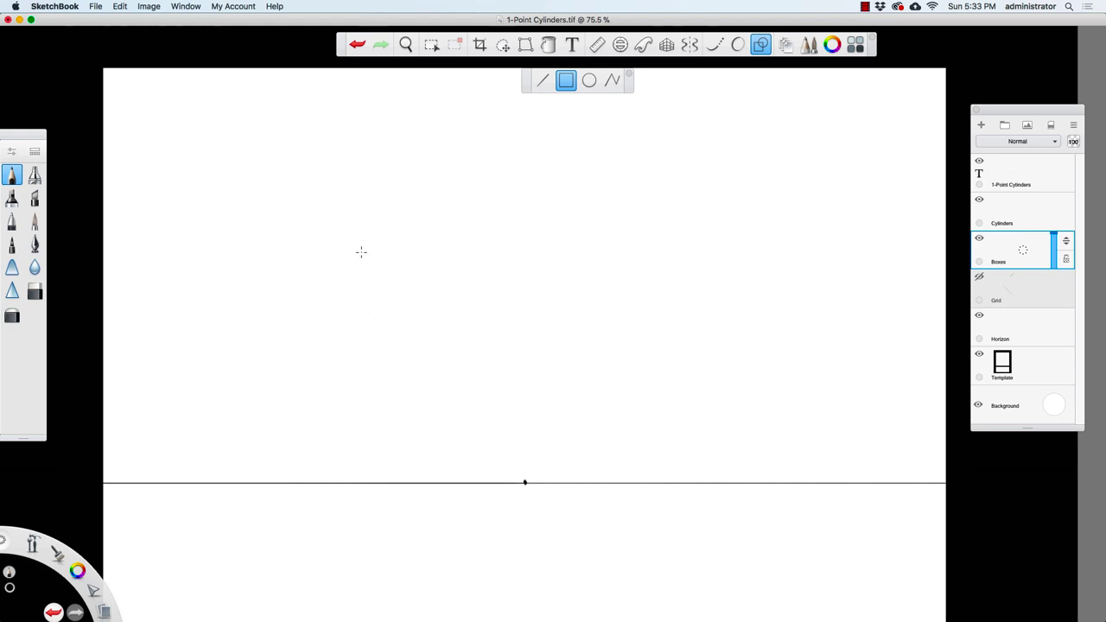
drag(379, 285, 431, 321)
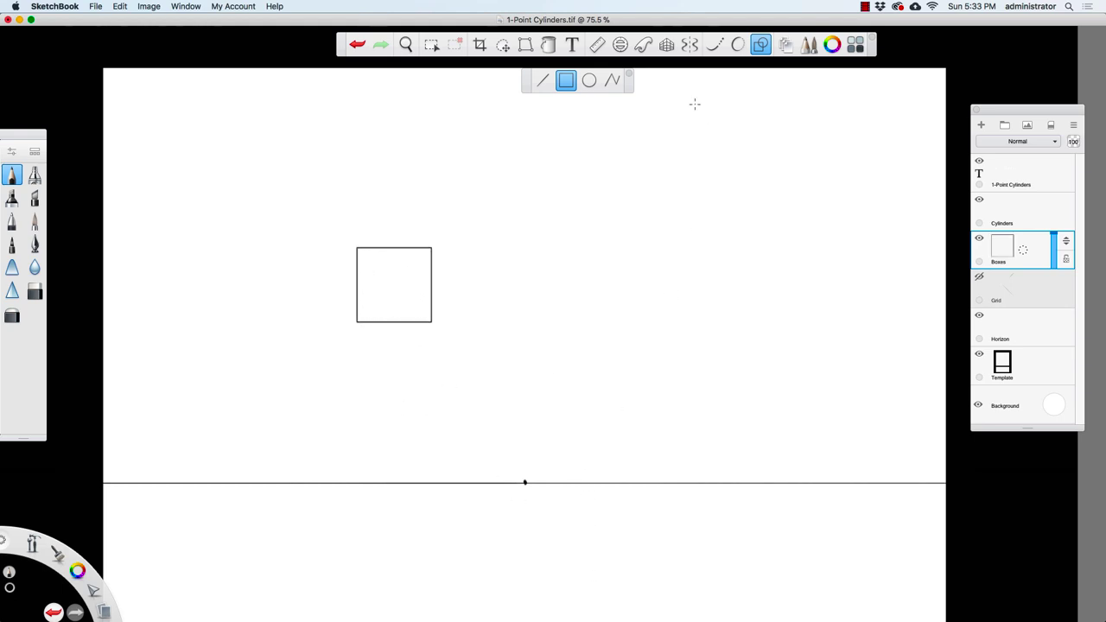
Turn on the one-point perspective guide, align its vanishing point with the dot on the horizon, and lock it.
click(666, 44)
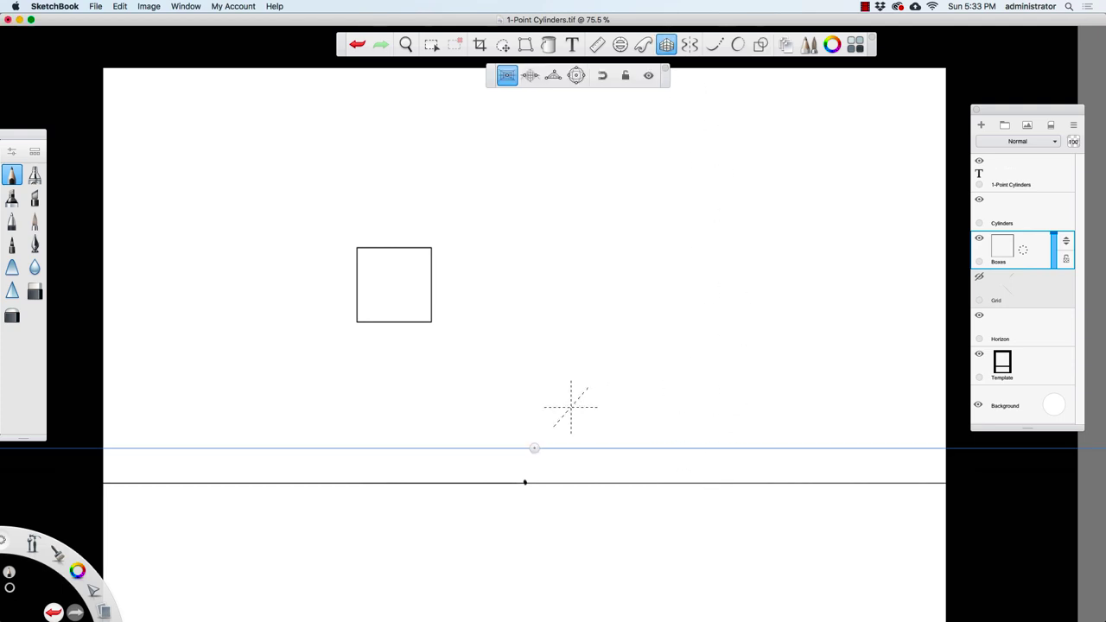
drag(534, 448, 525, 482)
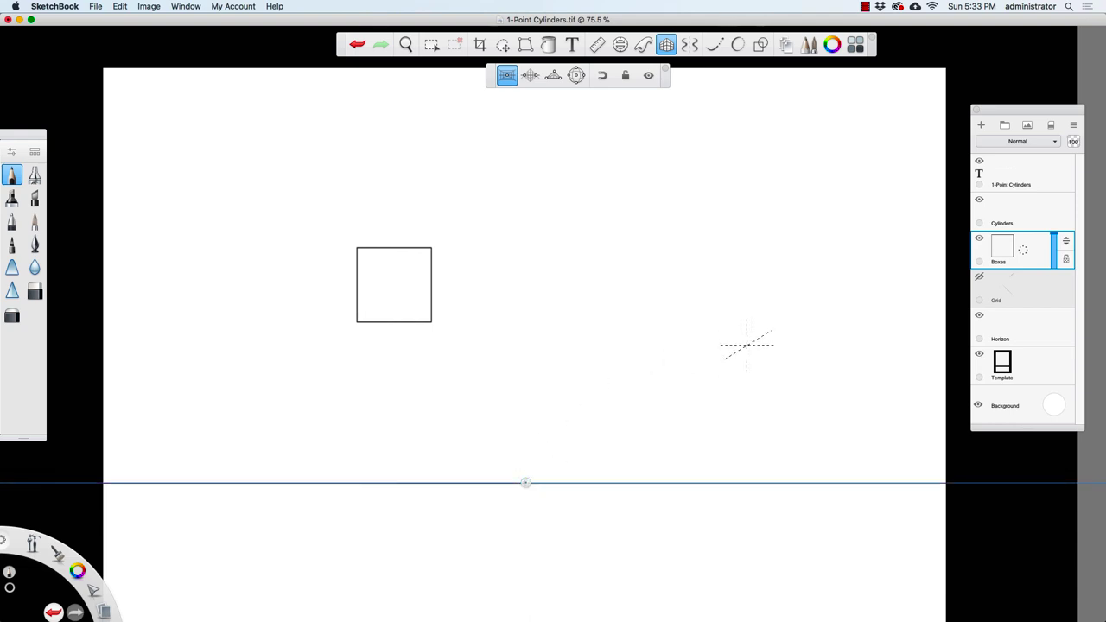
click(625, 75)
Draw lines receding toward the vanishing point from the square's upper-right, lower-right and lower-left corners.
mouse_move(433, 249)
mouse_down()
mouse_move(502, 394)
mouse_move(439, 246)
mouse_move(455, 301)
mouse_up()
drag(431, 321, 444, 346)
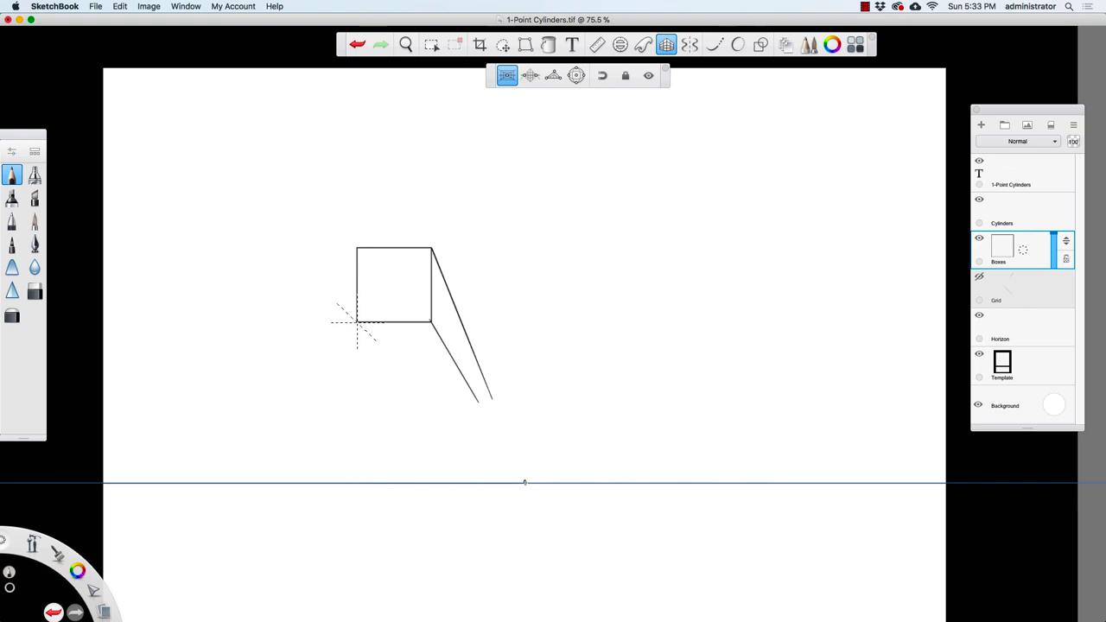
drag(357, 321, 391, 353)
Draw the first box's smaller back square between the receding lines and a faint hidden edge from the front upper-left corner.
click(405, 44)
drag(526, 350, 618, 319)
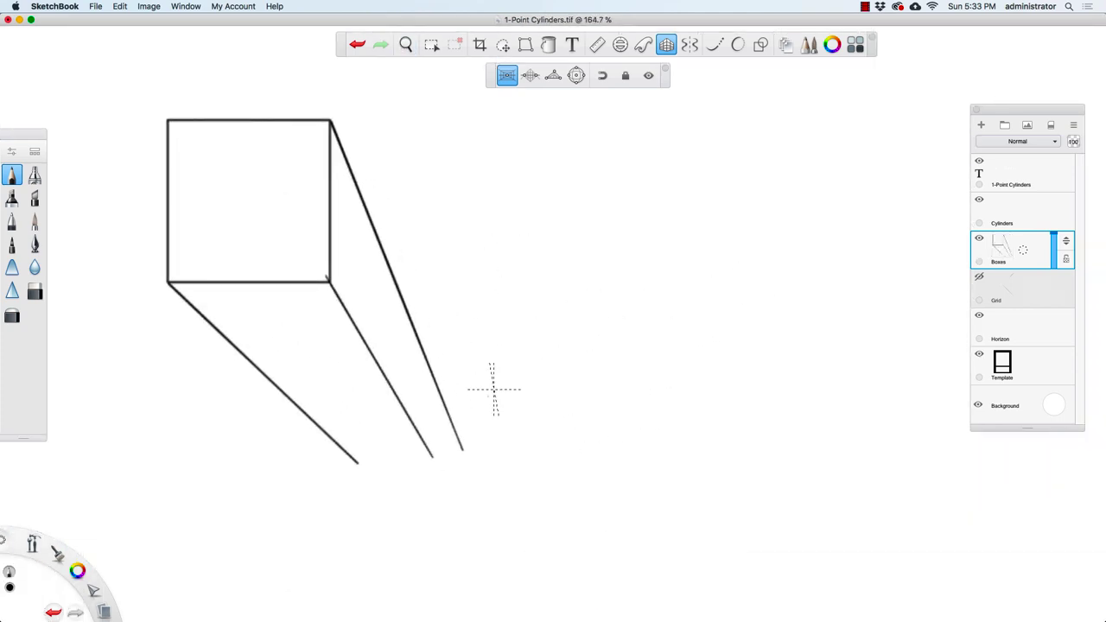
drag(337, 444, 368, 444)
drag(425, 443, 424, 403)
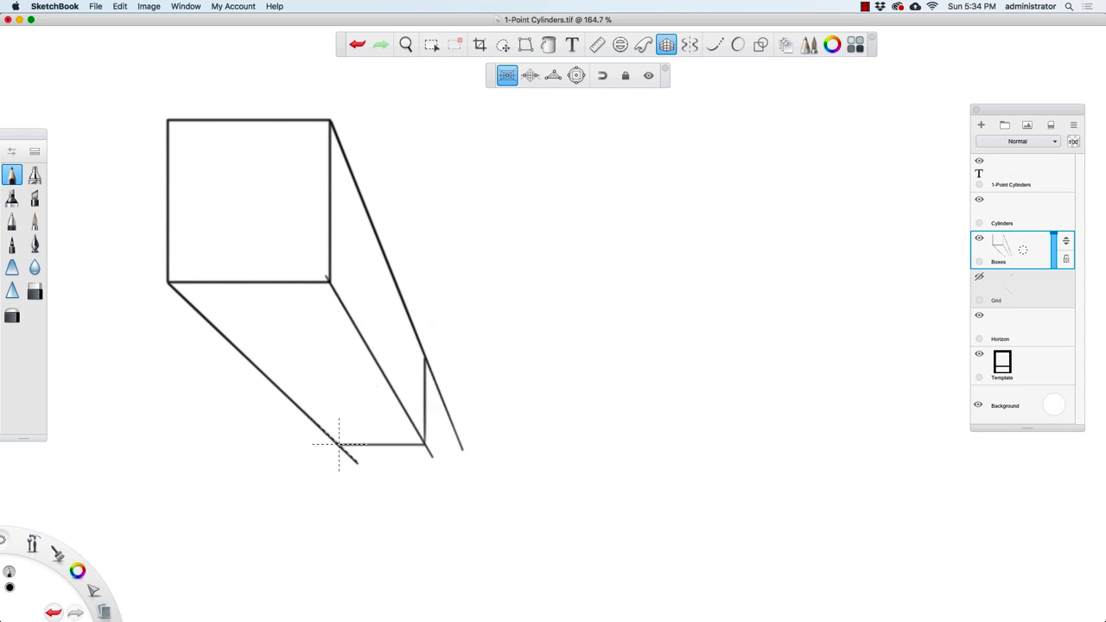
drag(338, 445, 337, 418)
drag(424, 355, 398, 355)
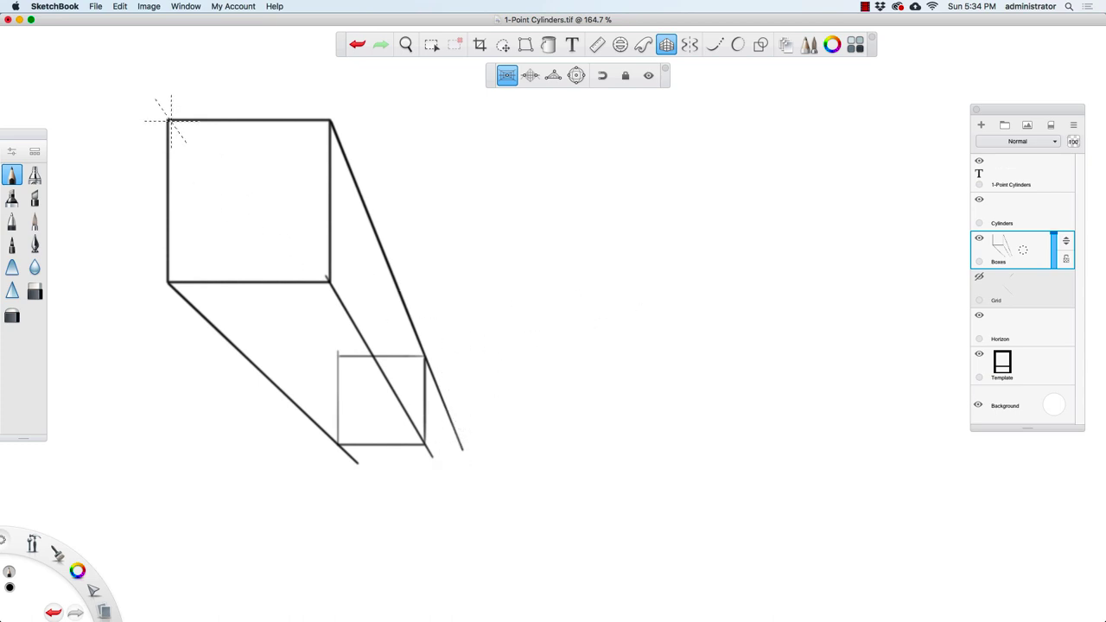
drag(170, 123, 305, 311)
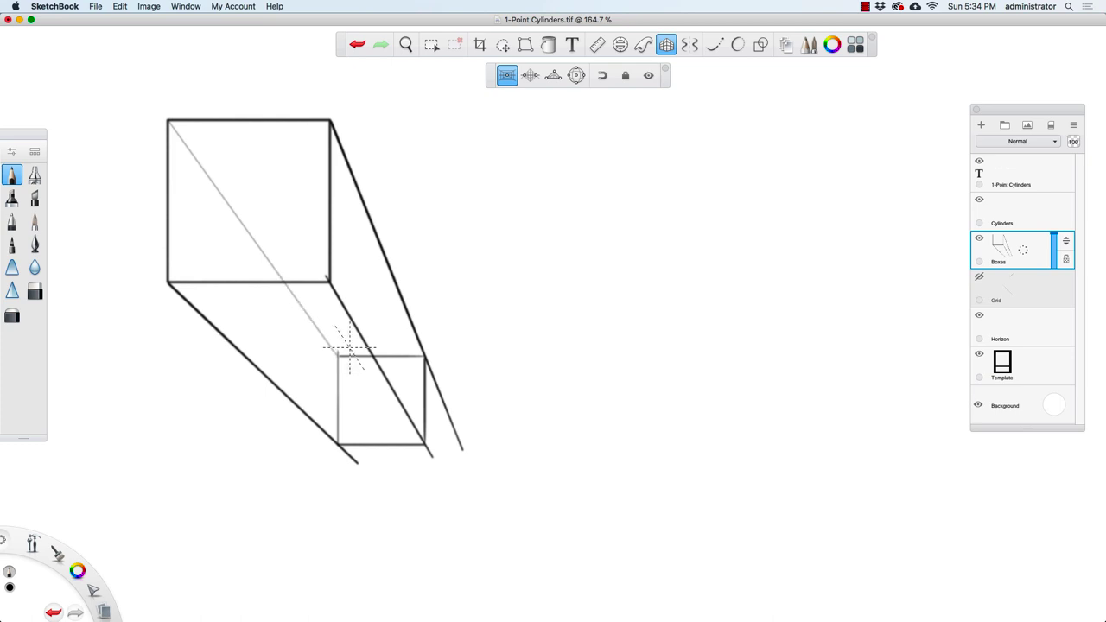
Draw a second square above the horizon, to the right of the vanishing point.
key(space)
drag(711, 348, 691, 290)
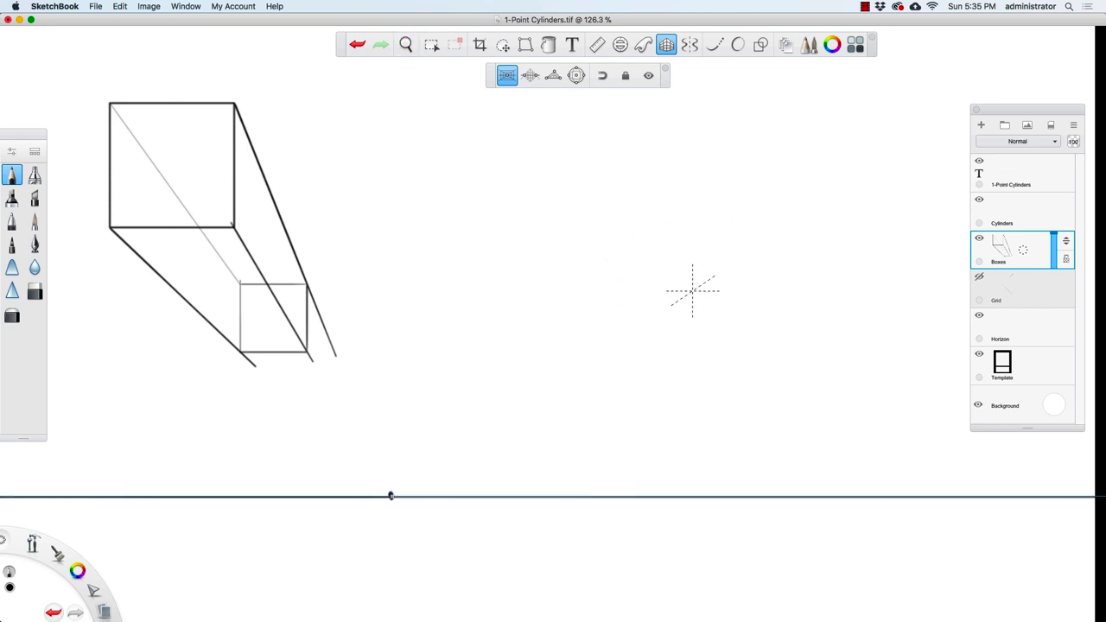
click(760, 45)
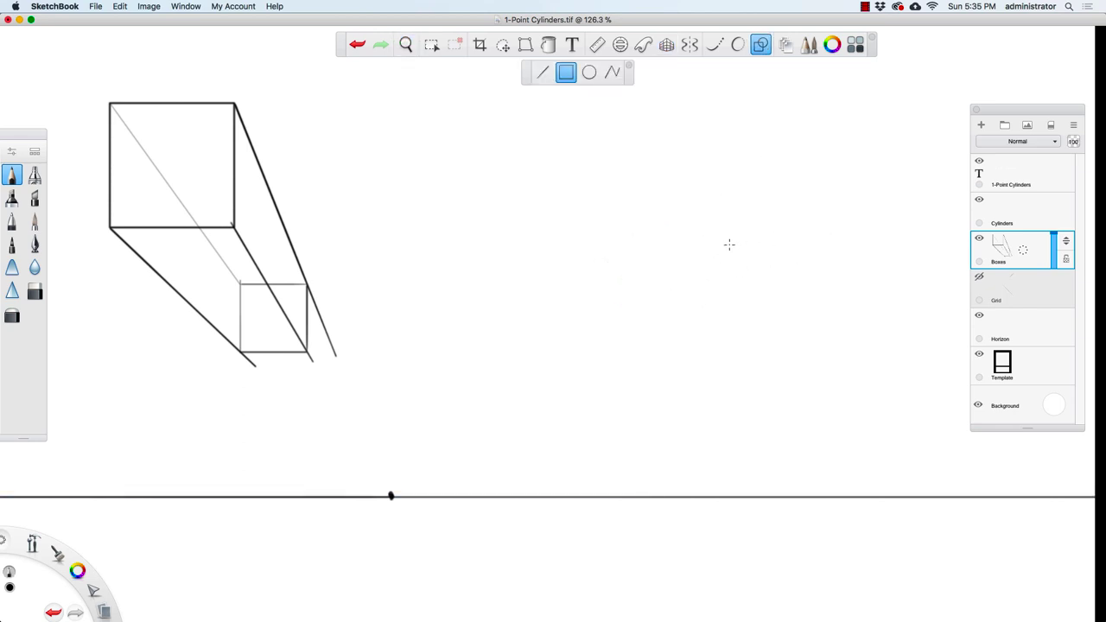
drag(761, 291, 837, 336)
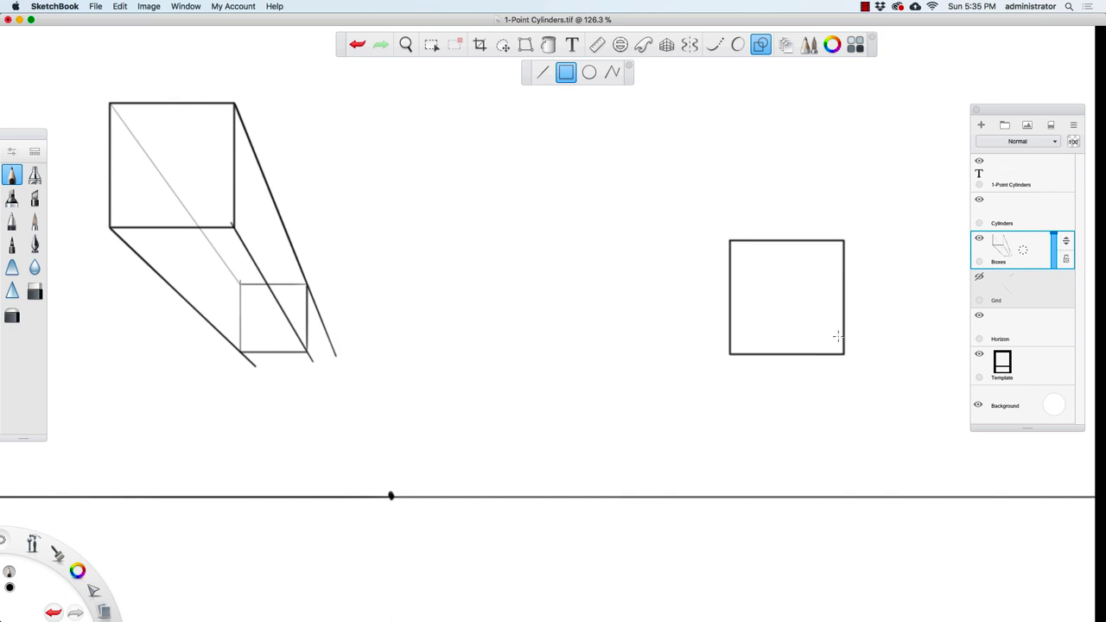
With the perspective guide, draw receding lines from the second square's upper-left, lower-left and lower-right corners toward the vanishing point.
click(666, 45)
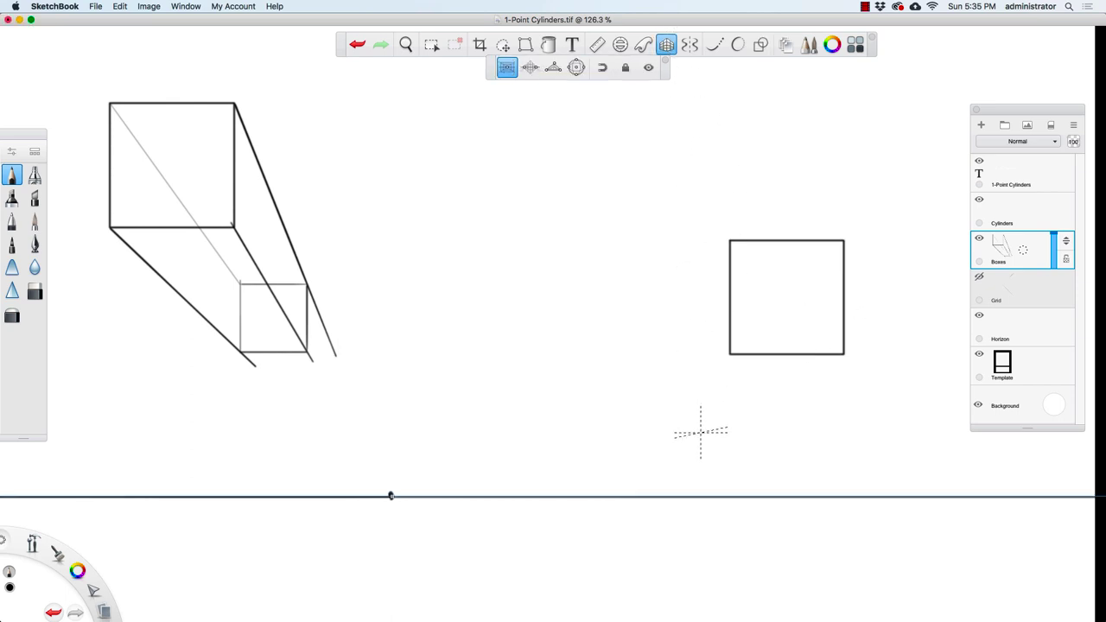
drag(729, 242, 546, 427)
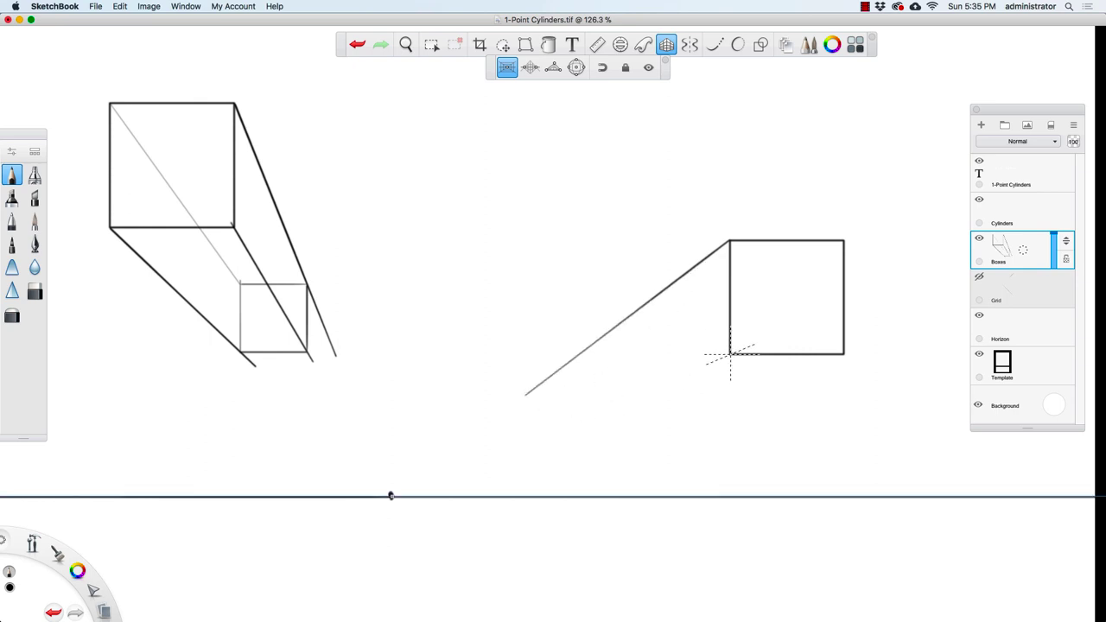
drag(730, 354, 658, 384)
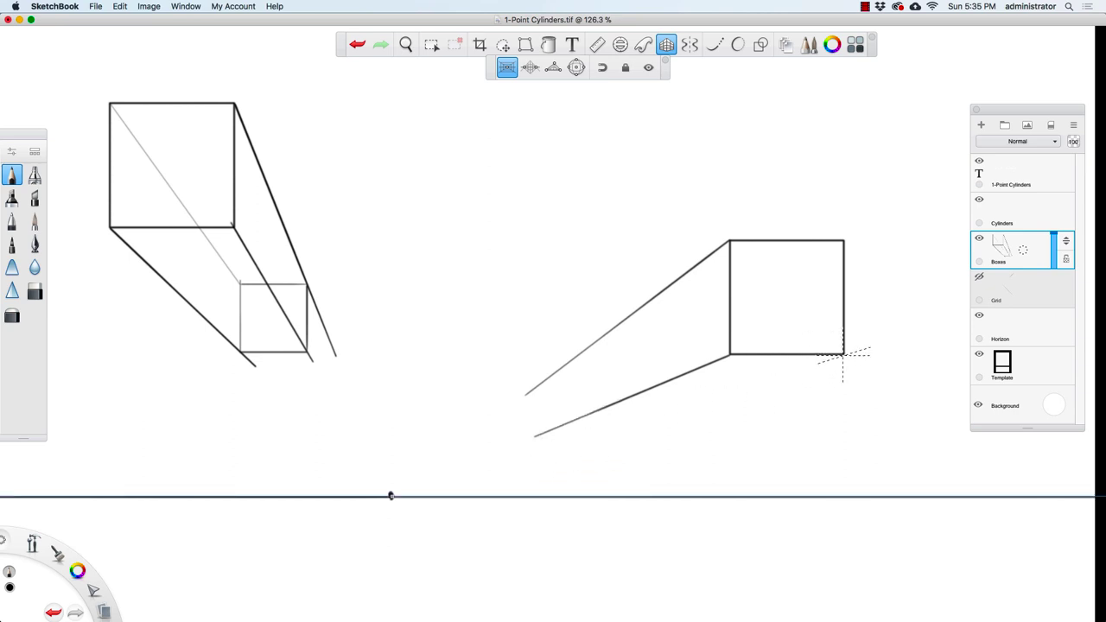
drag(844, 355, 708, 398)
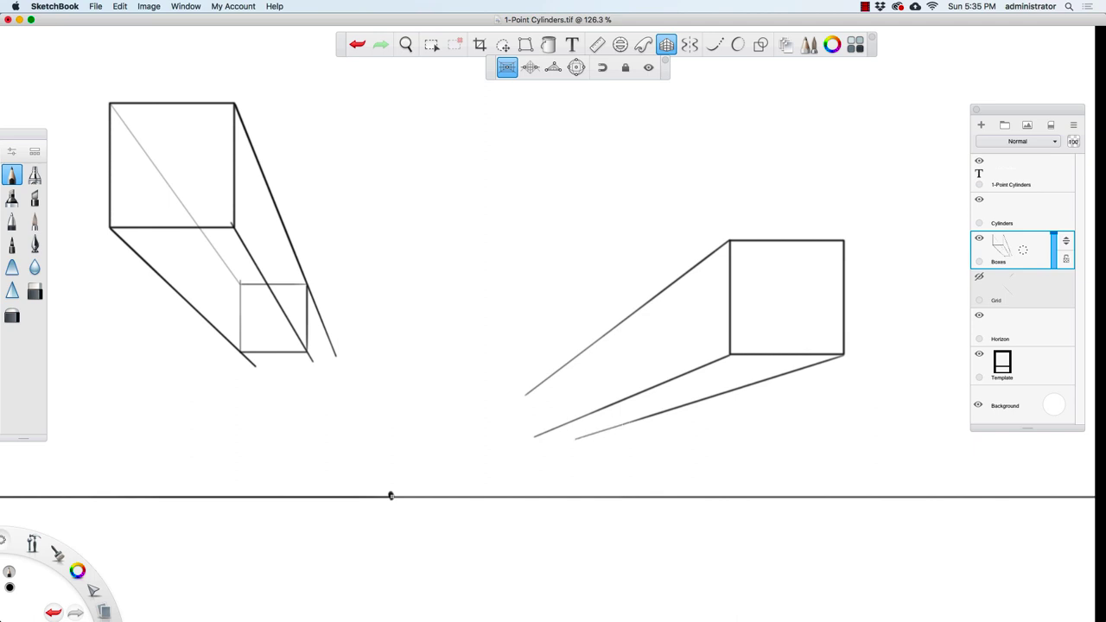
drag(574, 439, 562, 442)
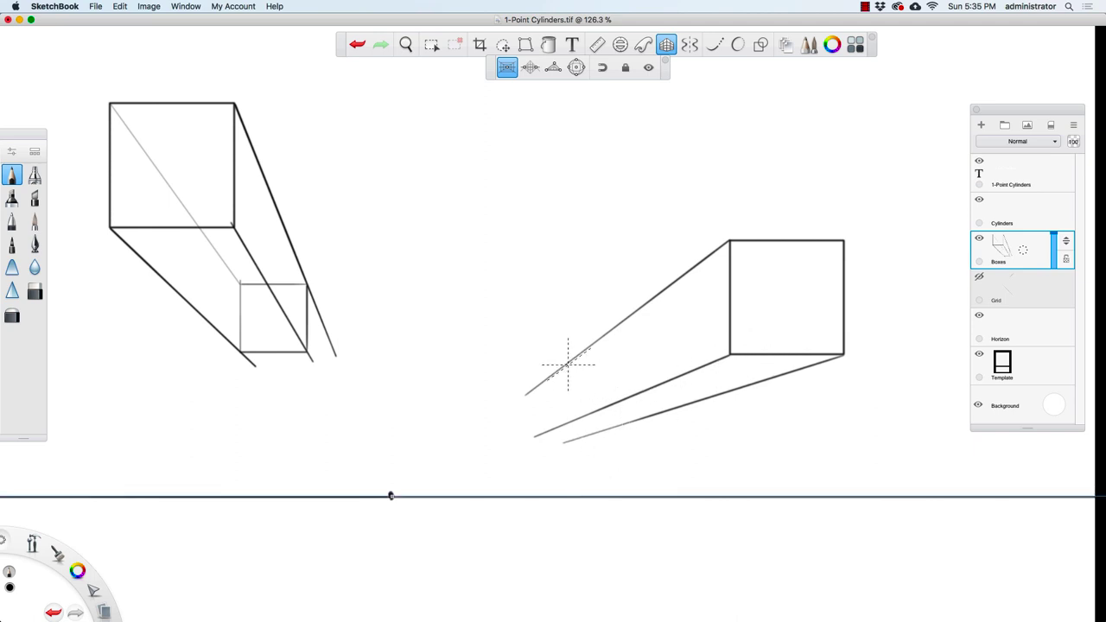
Draw the second box's smaller back square with light vertical and horizontal lines between the receding edges.
mouse_move(568, 361)
mouse_down()
mouse_move(568, 390)
mouse_move(592, 422)
mouse_up()
key(space)
drag(629, 387, 753, 363)
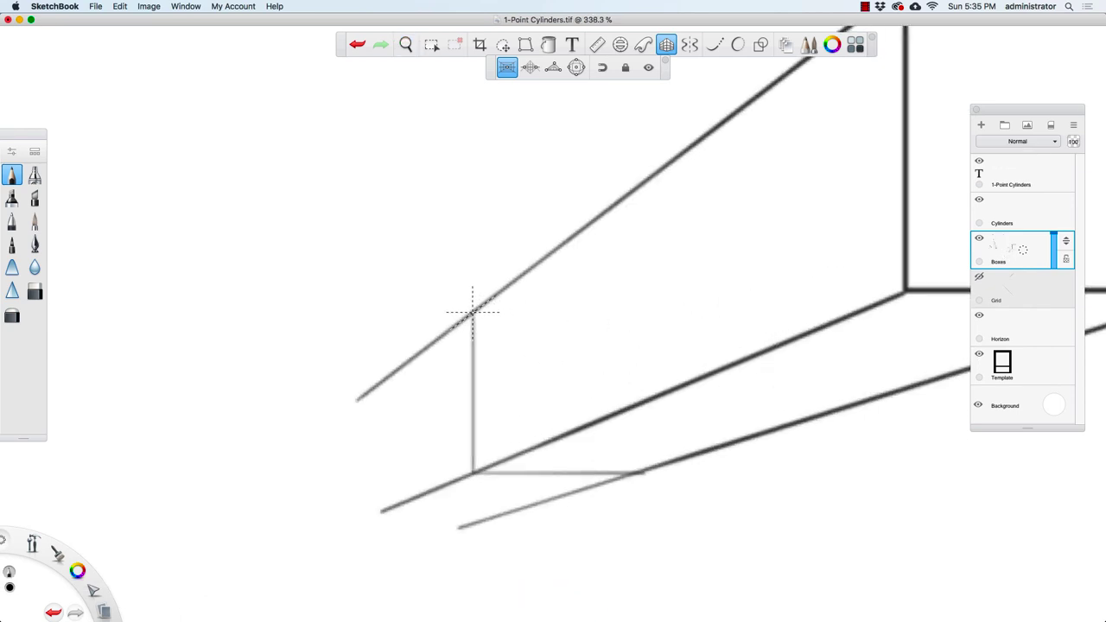
drag(473, 311, 648, 314)
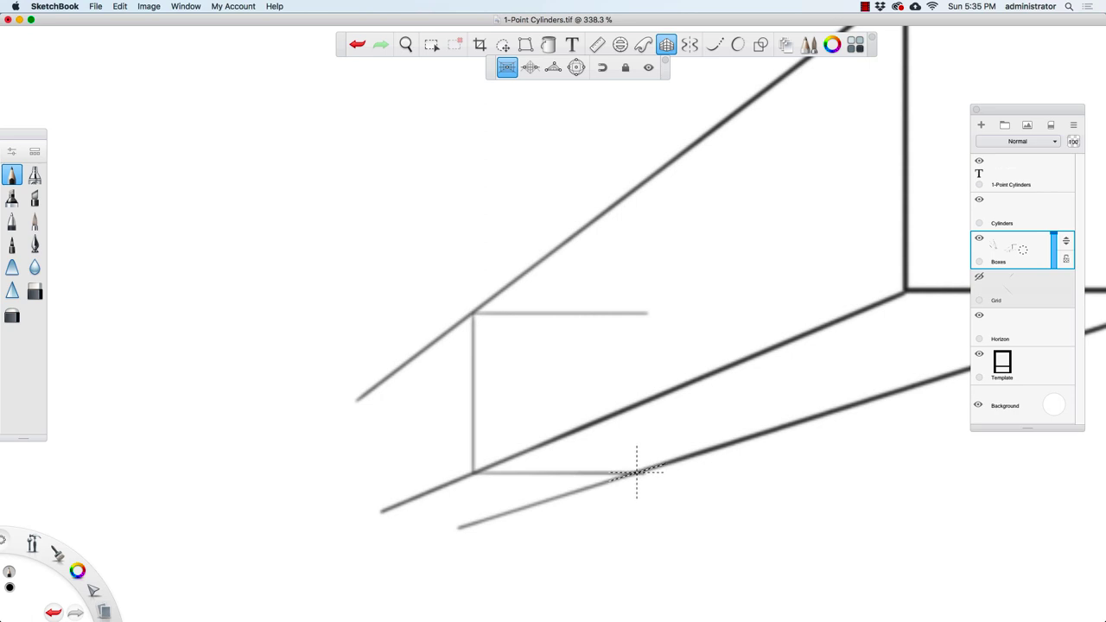
drag(637, 474, 635, 338)
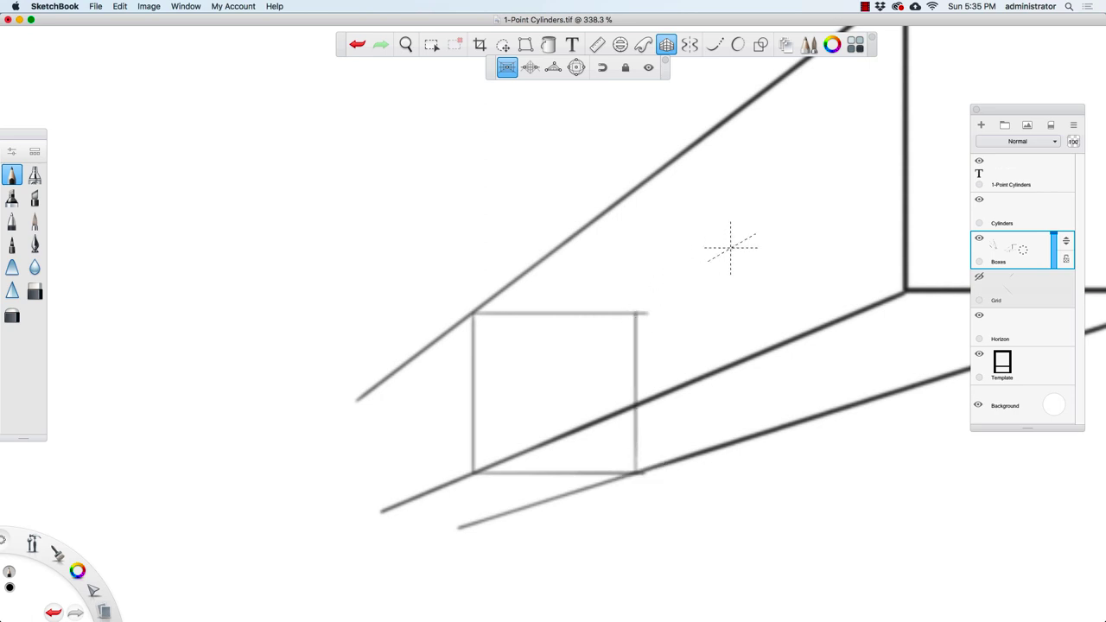
Draw a faint hidden edge from the second box's front upper-right corner to its back square, and turn off the perspective guide.
key(space)
drag(716, 323, 658, 352)
drag(691, 388, 471, 451)
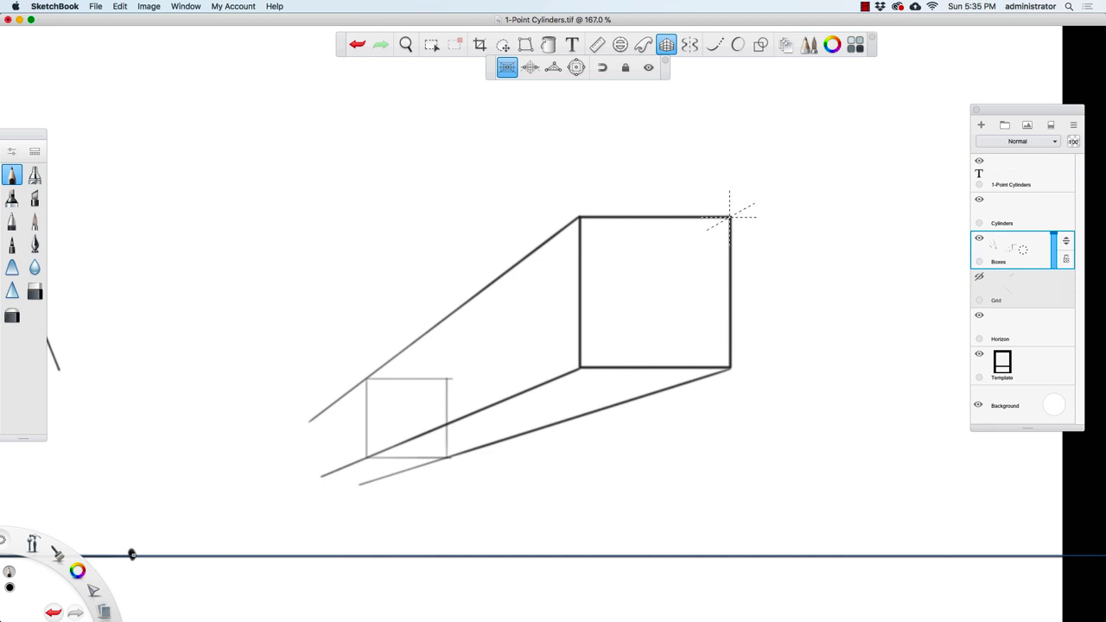
drag(729, 217, 628, 275)
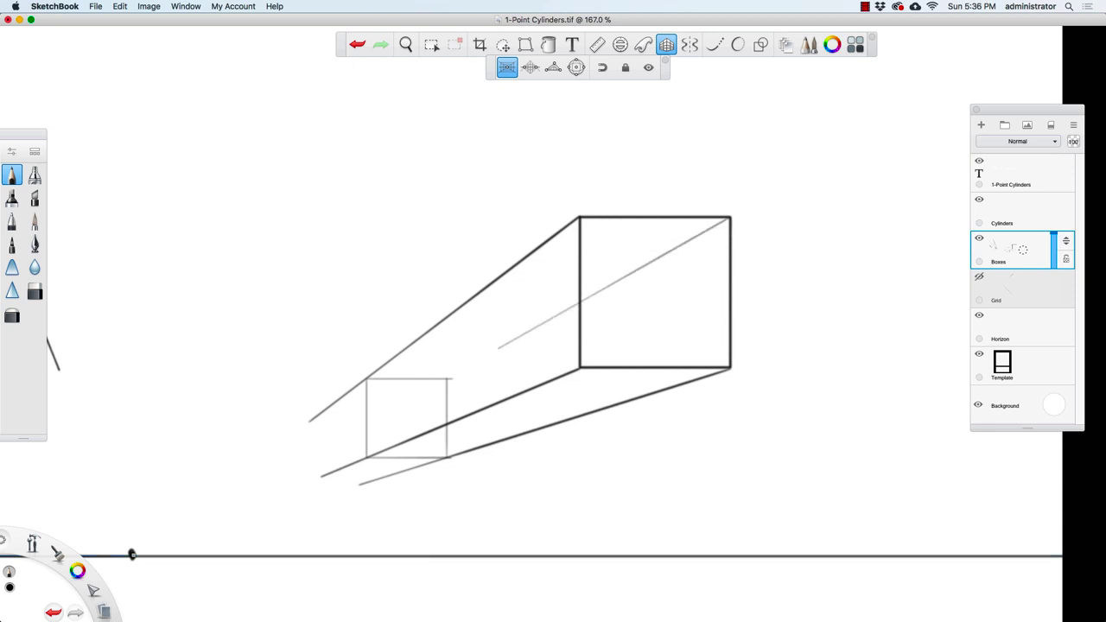
drag(498, 348, 448, 378)
key(space)
drag(717, 324, 596, 354)
drag(628, 395, 654, 394)
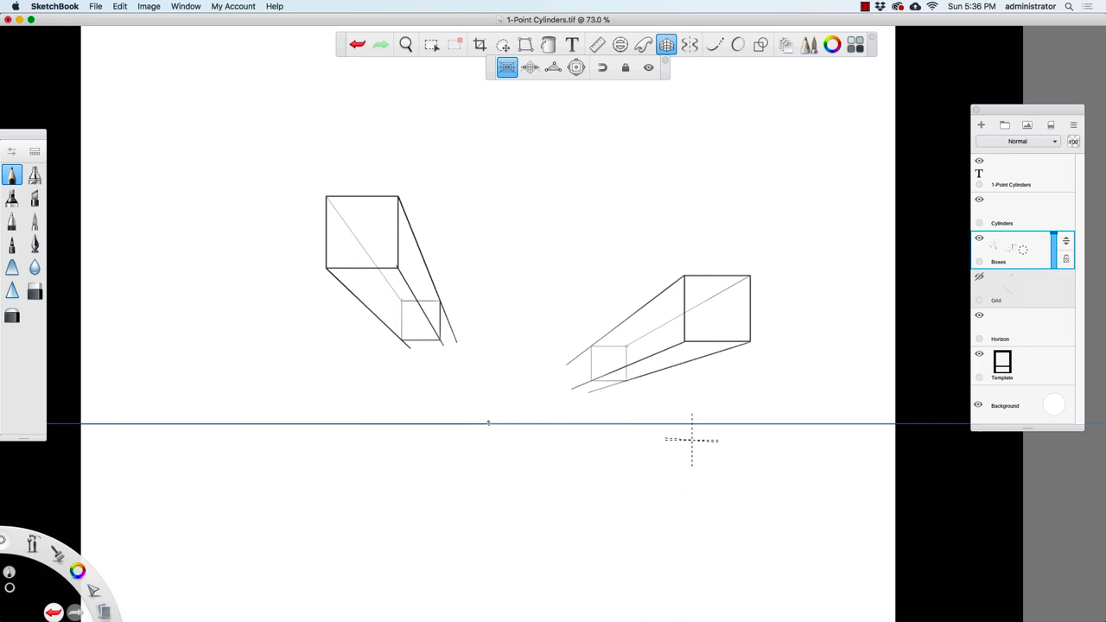
click(666, 44)
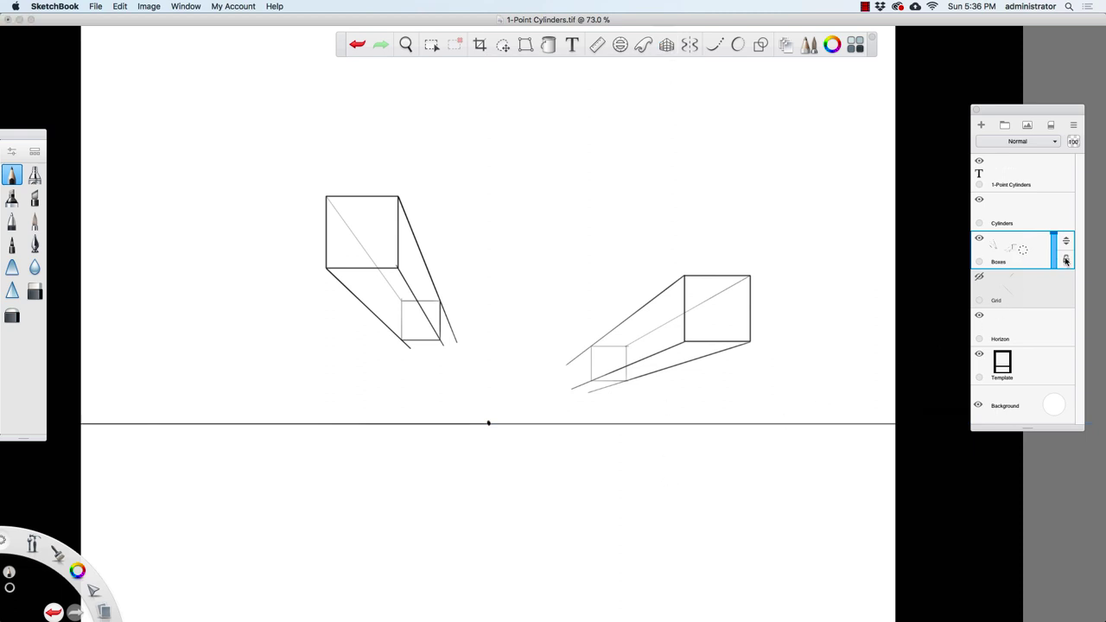
Change the drawing color from black to a bright saturated blue in the Color Editor.
click(10, 588)
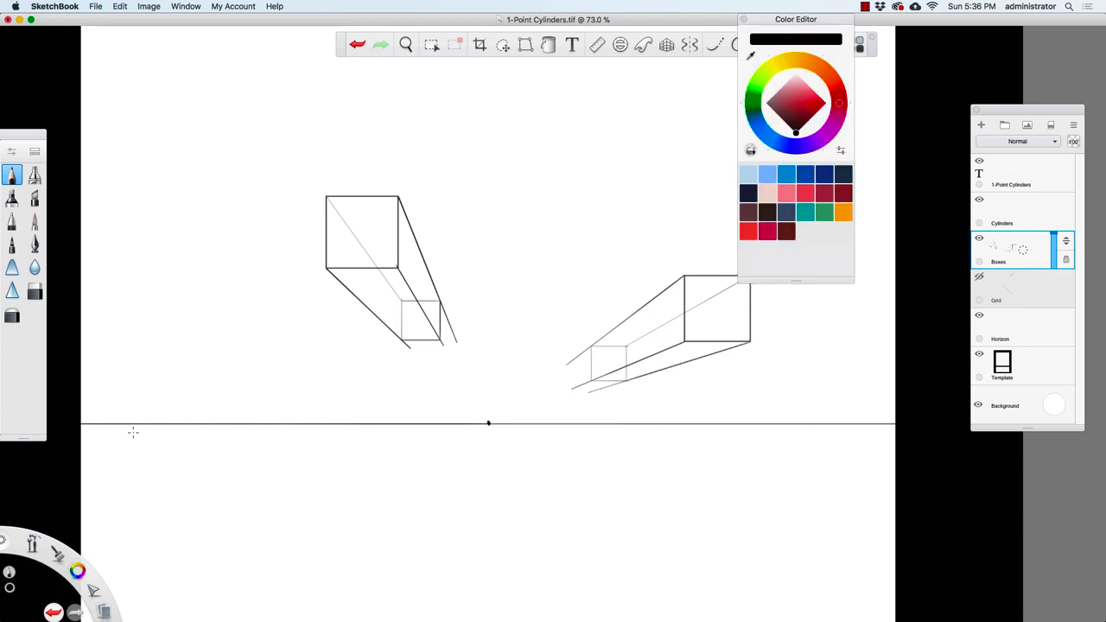
drag(788, 147, 770, 153)
click(818, 107)
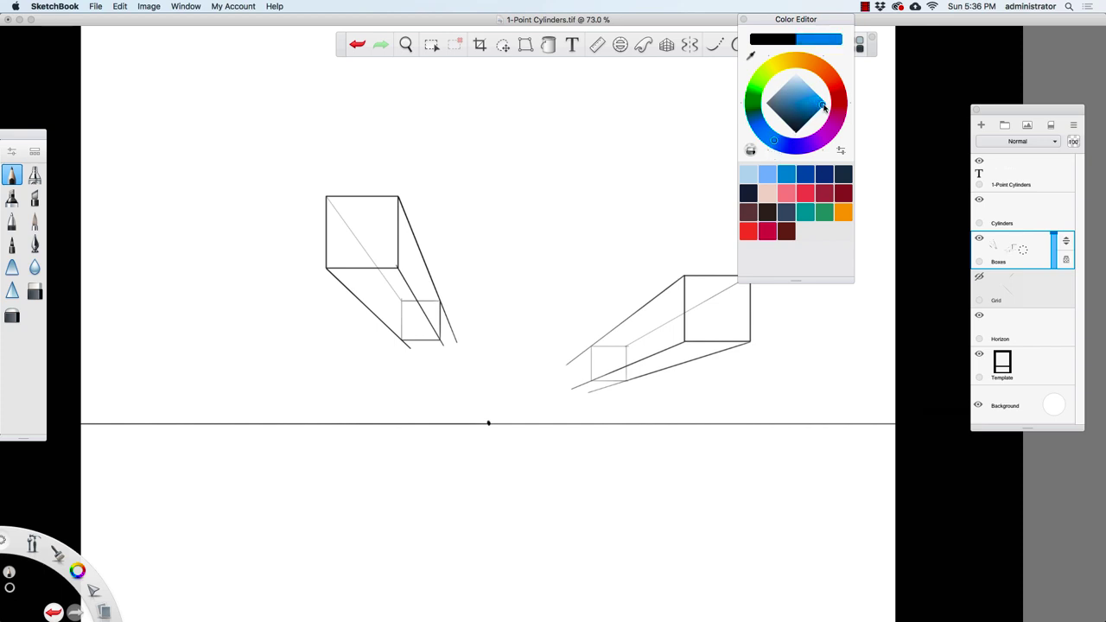
click(743, 21)
With an enlarged brush and the Boxes layer's transparency locked, paint over both boxes to recolor their lines blue.
click(34, 222)
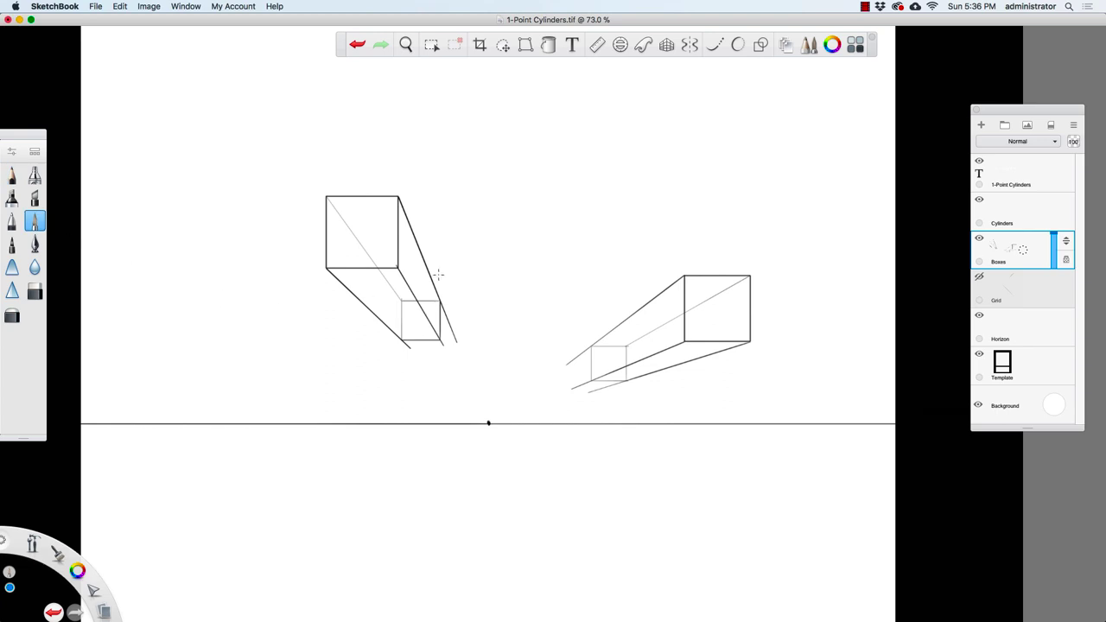
key(b)
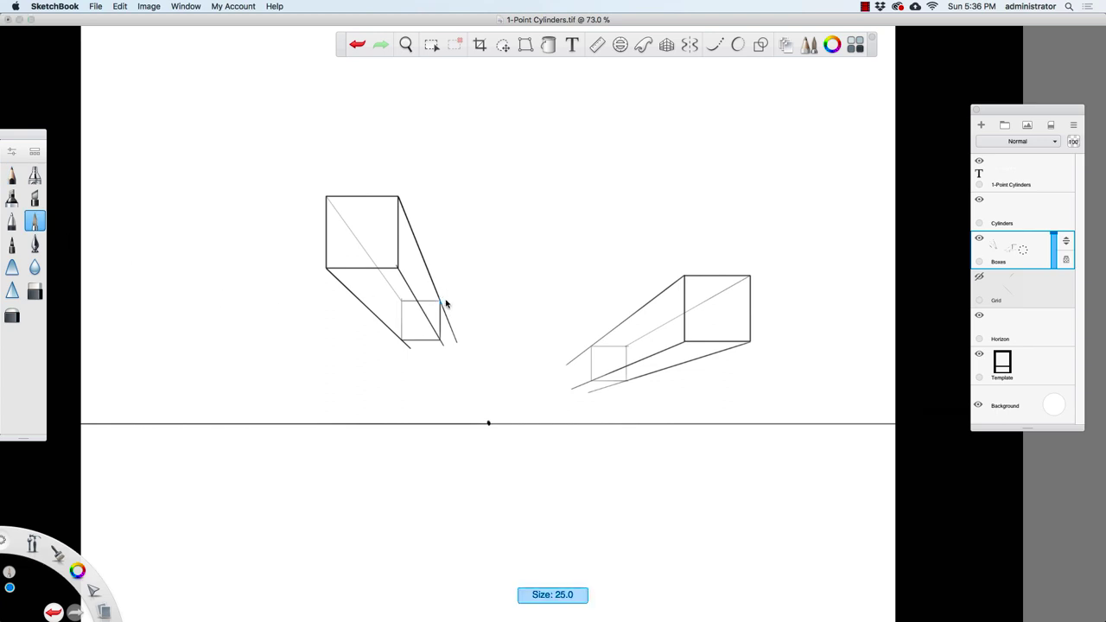
key(bracketright)
drag(400, 212, 424, 252)
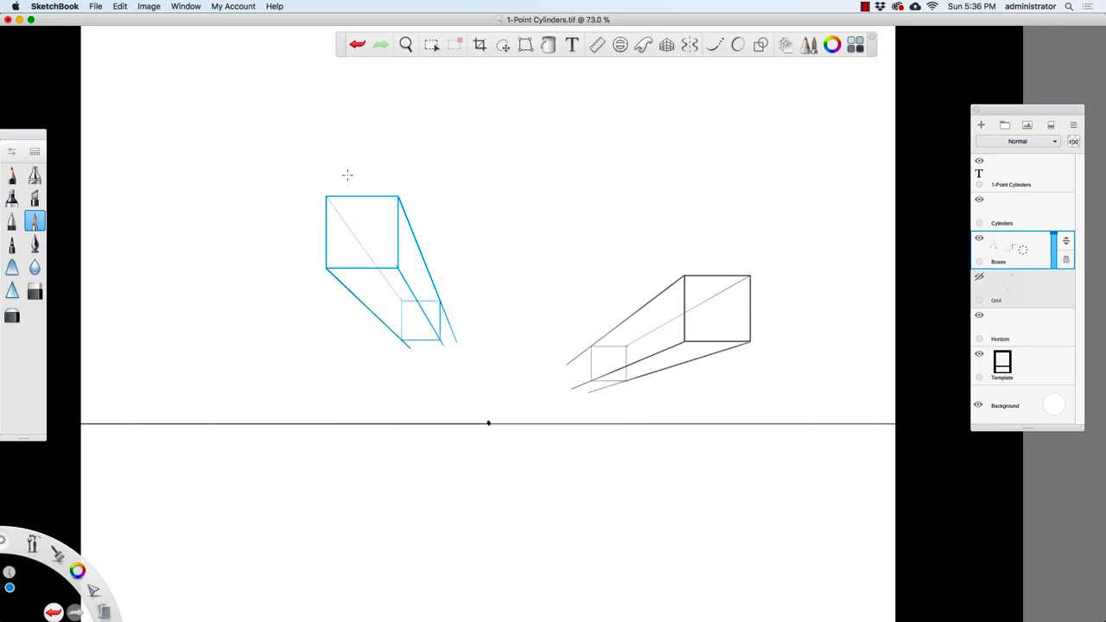
mouse_move(673, 287)
mouse_down()
mouse_move(599, 331)
mouse_move(746, 259)
mouse_move(734, 286)
mouse_move(773, 285)
mouse_move(739, 340)
mouse_up()
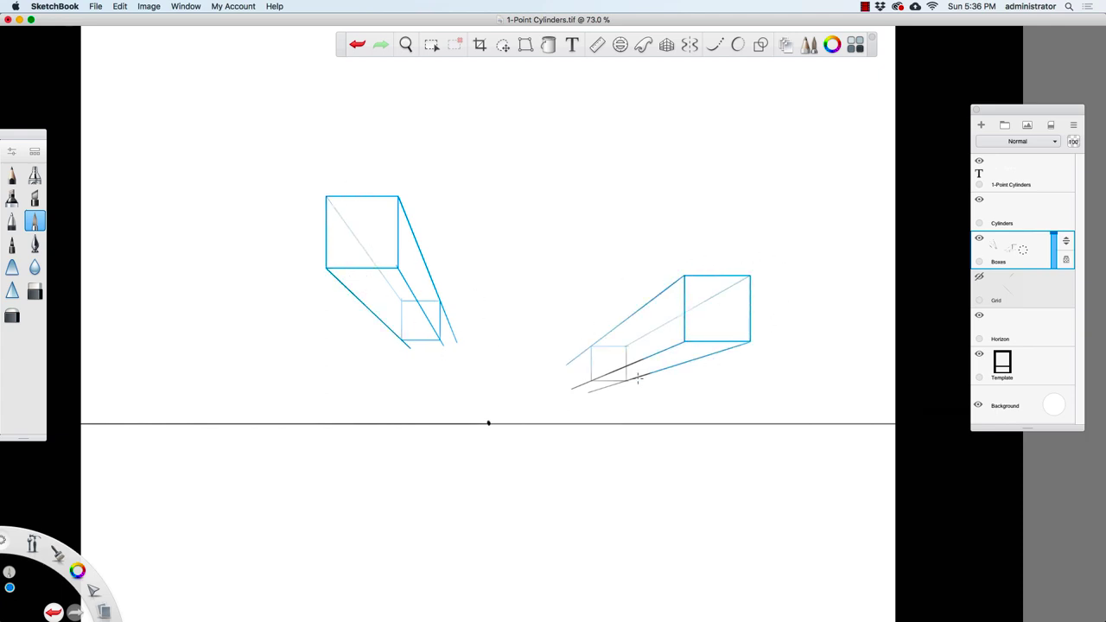
drag(638, 377, 591, 378)
Make the Cylinders layer active, set the color to black, turn on the ellipse guide and choose the pencil.
click(1014, 214)
drag(77, 570, 77, 541)
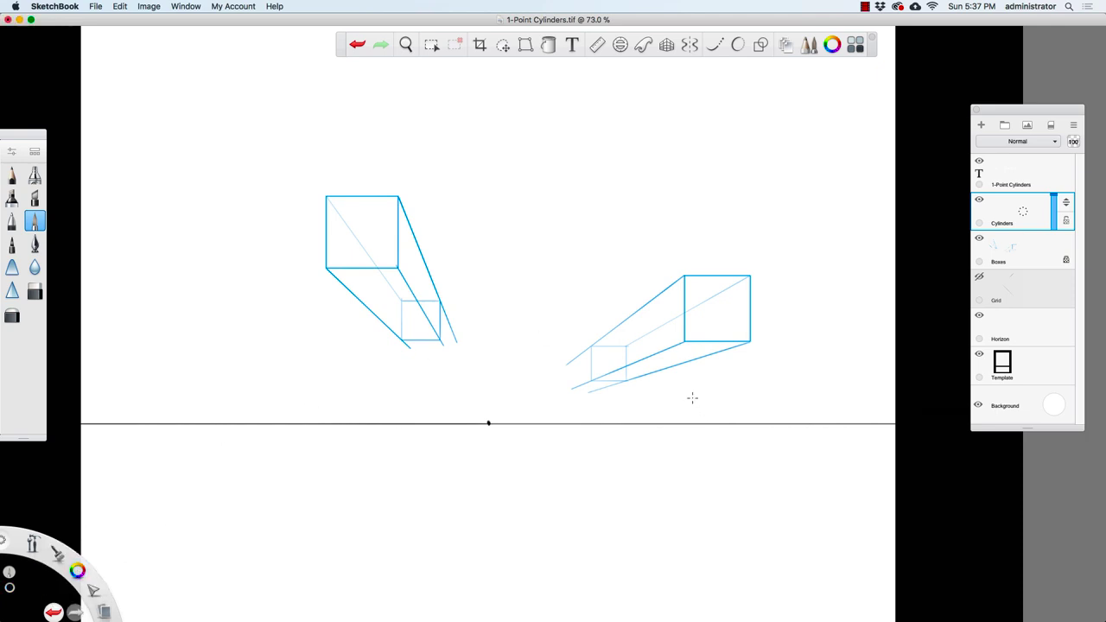
key(space)
drag(434, 245, 510, 239)
mouse_move(540, 268)
mouse_down()
mouse_move(613, 297)
mouse_move(606, 249)
mouse_up()
key(e)
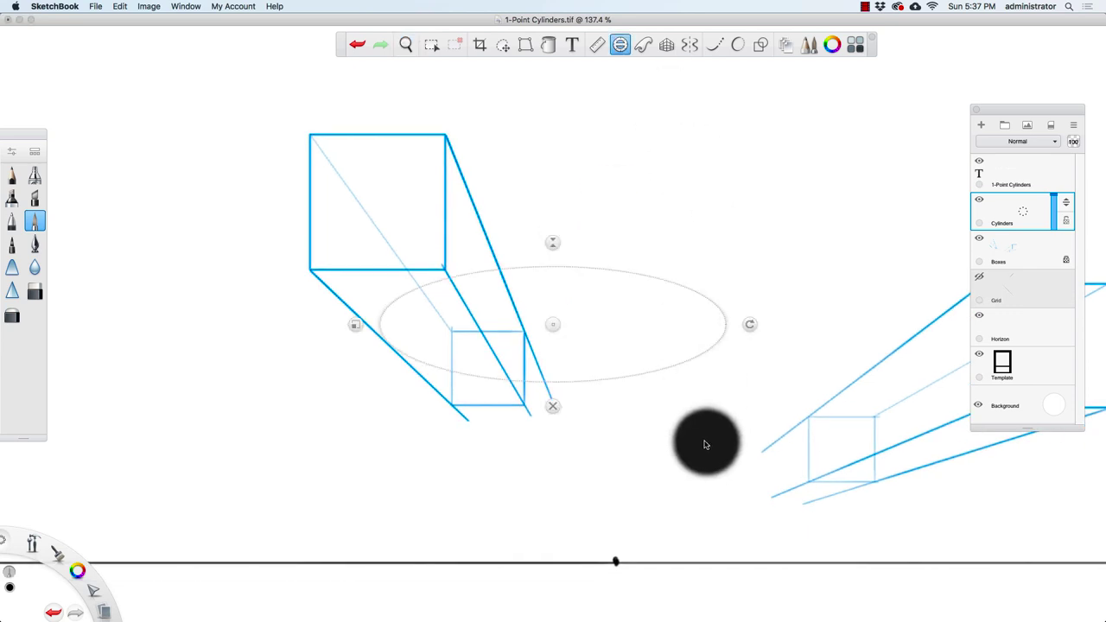
click(15, 173)
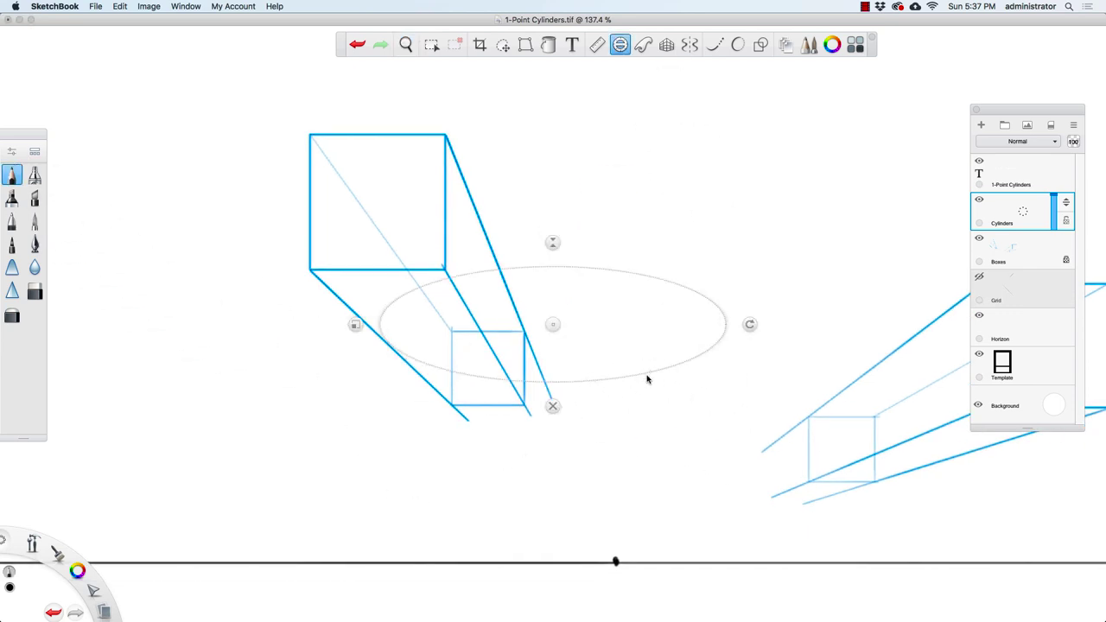
Reset the ellipse guide to a circle, fit it inside the first box's front square and trace it in black.
click(553, 244)
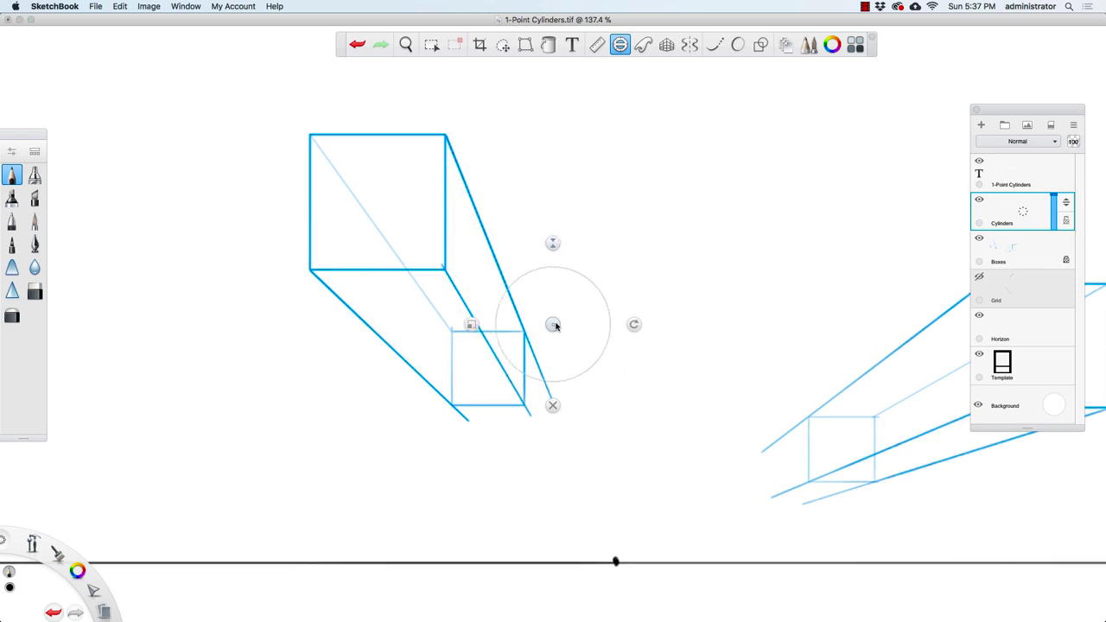
drag(552, 324, 378, 201)
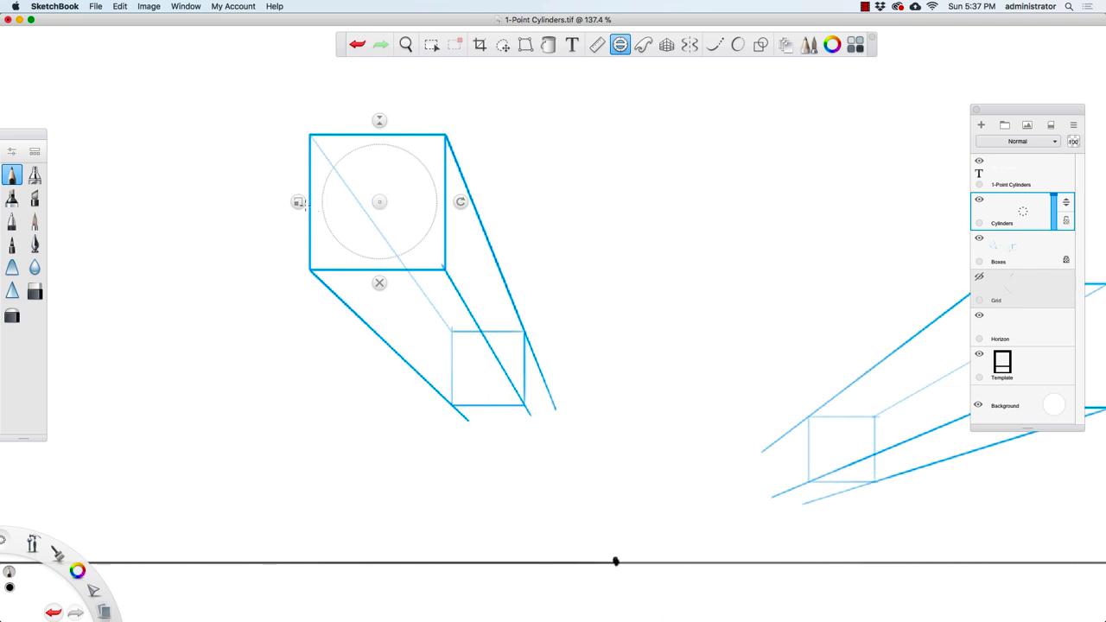
drag(297, 202, 285, 203)
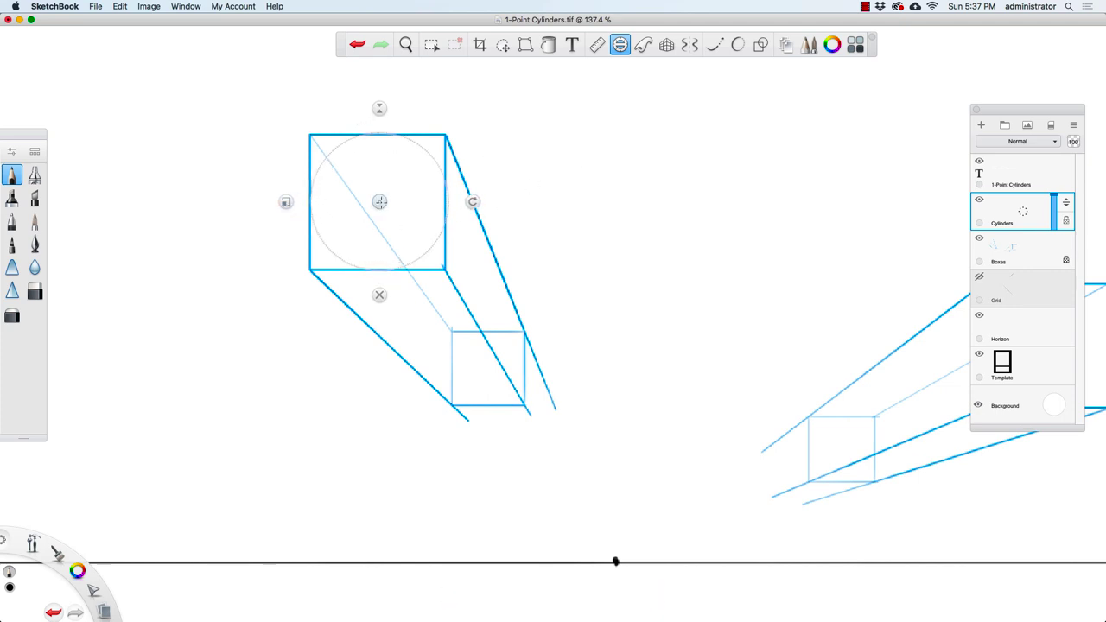
drag(378, 202, 378, 203)
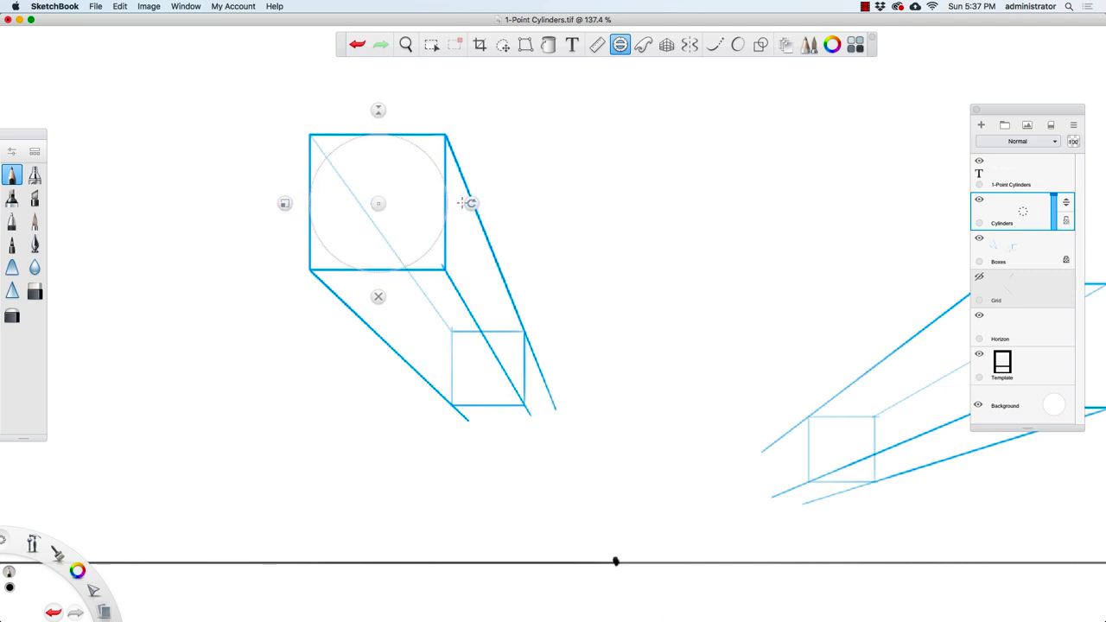
drag(285, 203, 287, 203)
drag(378, 203, 376, 202)
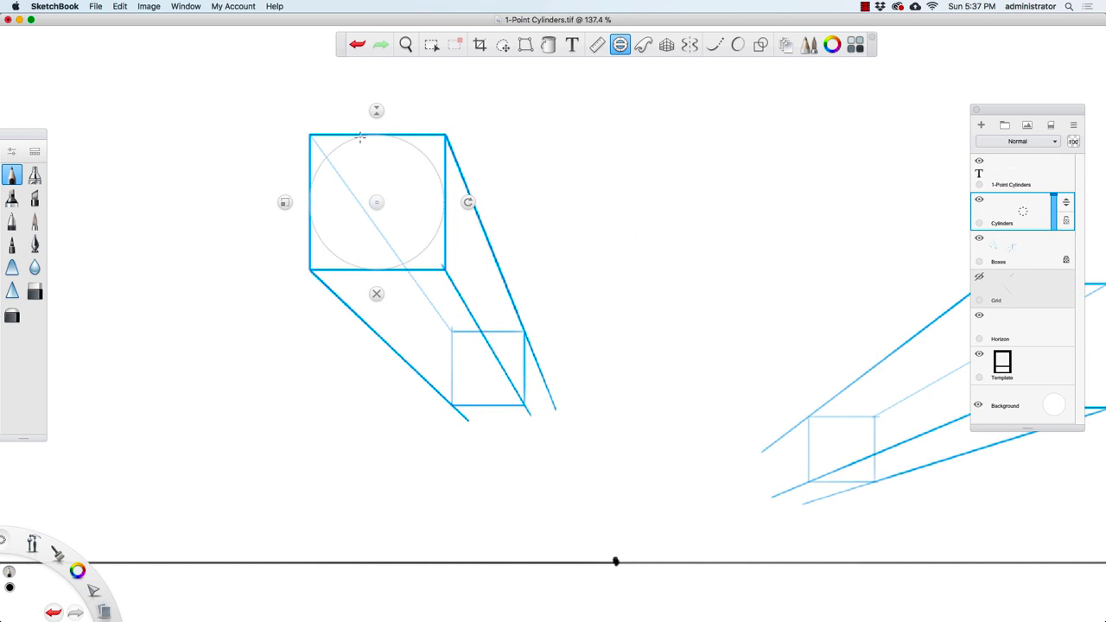
mouse_move(360, 136)
mouse_down()
mouse_move(309, 215)
mouse_move(357, 284)
mouse_move(473, 257)
mouse_move(470, 156)
mouse_move(369, 123)
mouse_move(308, 196)
mouse_move(351, 293)
mouse_move(450, 299)
mouse_move(515, 224)
mouse_move(511, 147)
mouse_up()
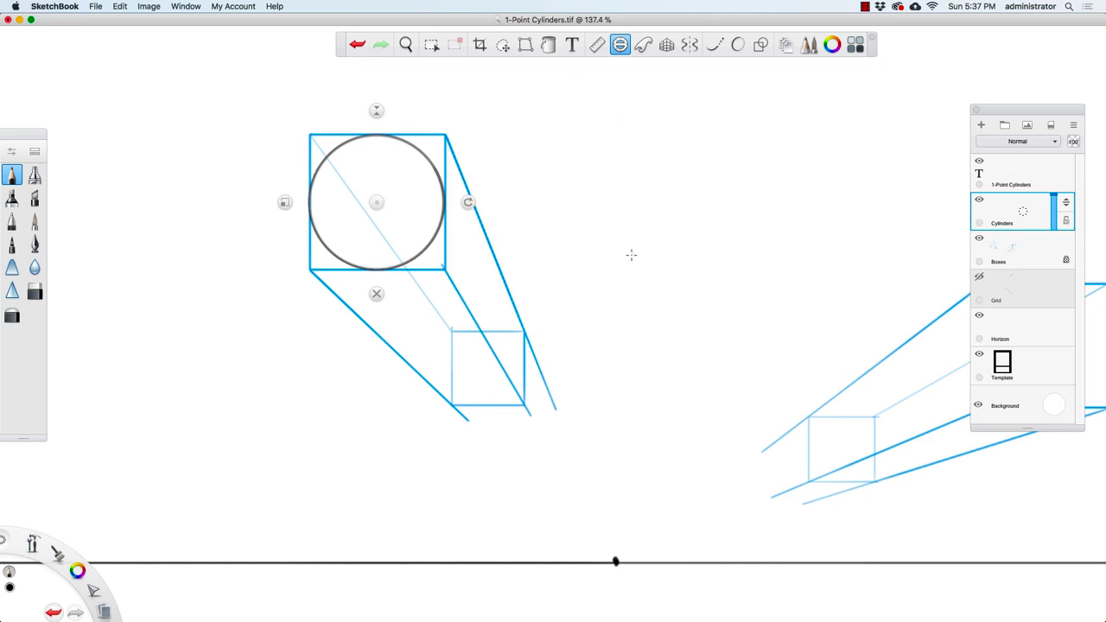
Shrink the circle guide into the first box's back square, trace the smaller circle, close the guide and undo the last stroke.
drag(376, 202, 489, 369)
mouse_move(398, 370)
mouse_down()
mouse_move(489, 369)
mouse_move(430, 370)
mouse_up()
key(super+z)
mouse_move(490, 331)
mouse_down()
mouse_move(450, 358)
mouse_move(480, 415)
mouse_move(548, 366)
mouse_move(501, 322)
mouse_move(443, 361)
mouse_move(461, 421)
mouse_move(551, 412)
mouse_up()
drag(484, 295, 473, 300)
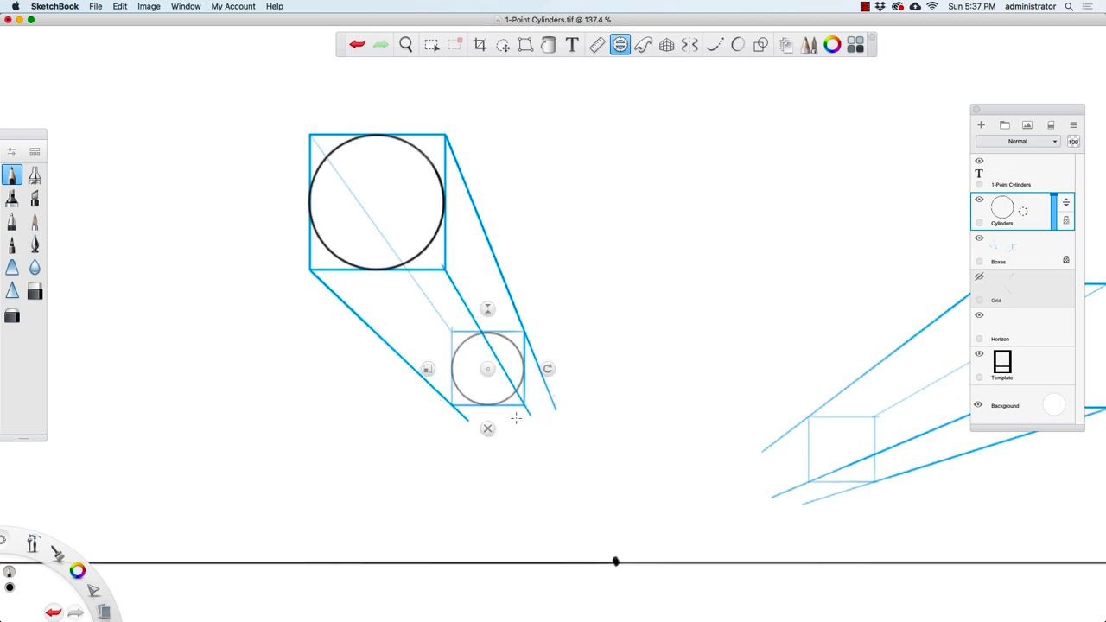
click(488, 429)
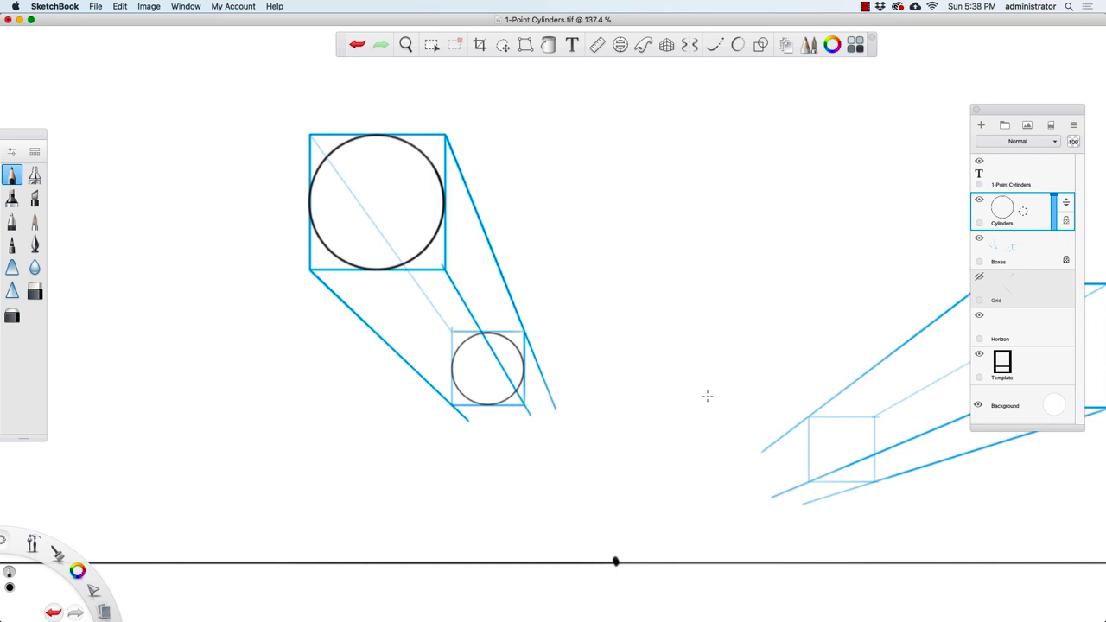
key(super+z)
Align the ruler tangent to the lower-left of the first box's two circles and draw the cylinder's lower side line.
click(597, 44)
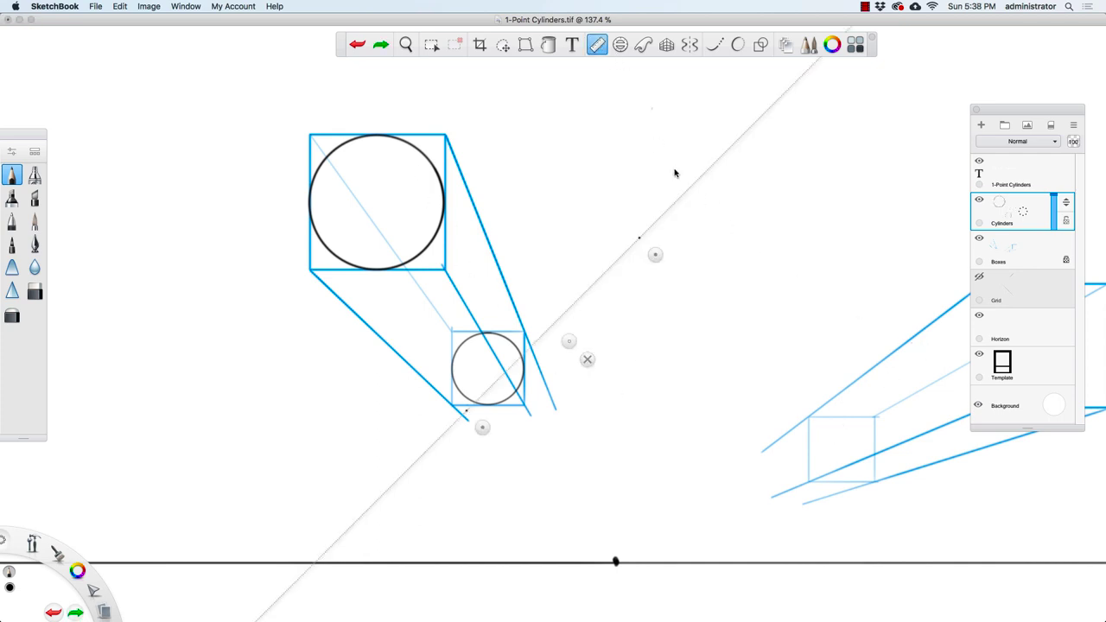
drag(654, 257, 291, 242)
drag(449, 425, 488, 457)
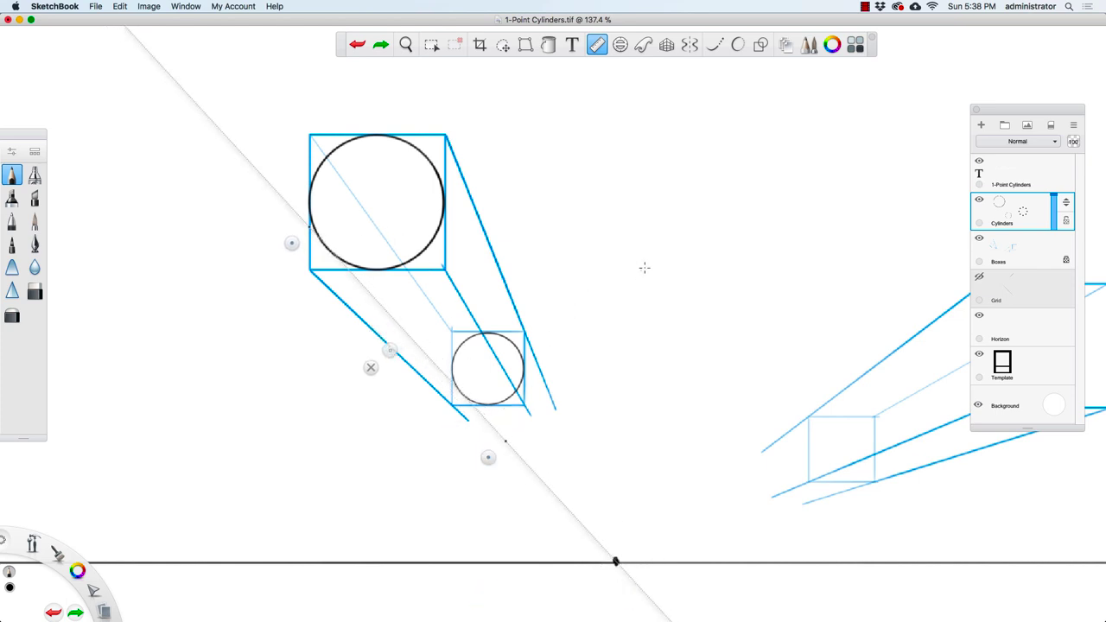
key(space)
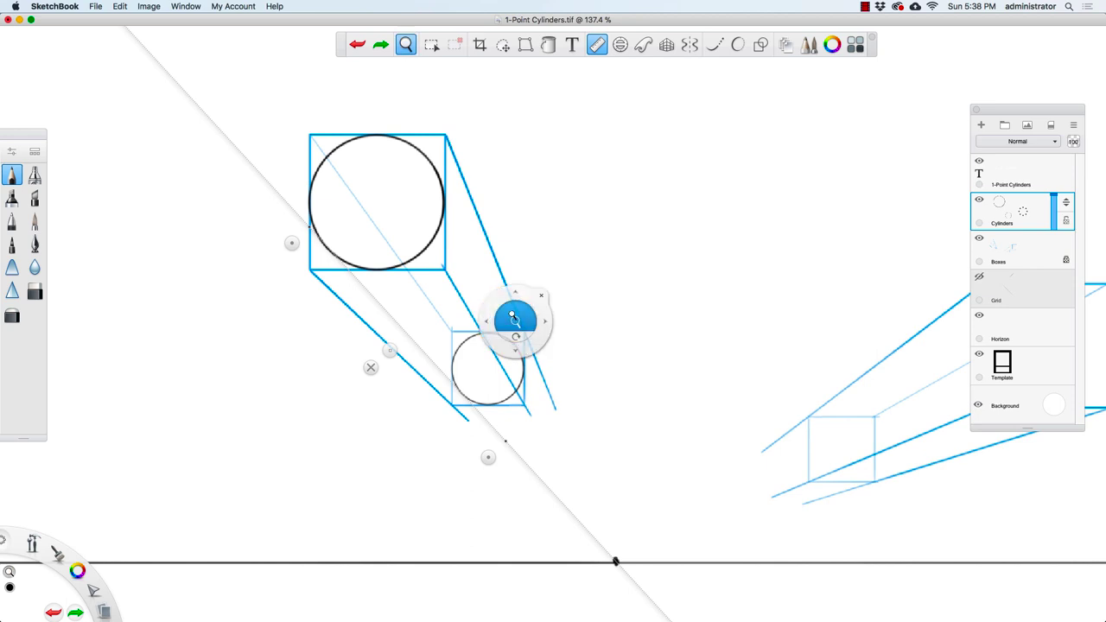
drag(515, 318, 785, 410)
key(space)
drag(292, 245, 237, 192)
drag(489, 457, 605, 590)
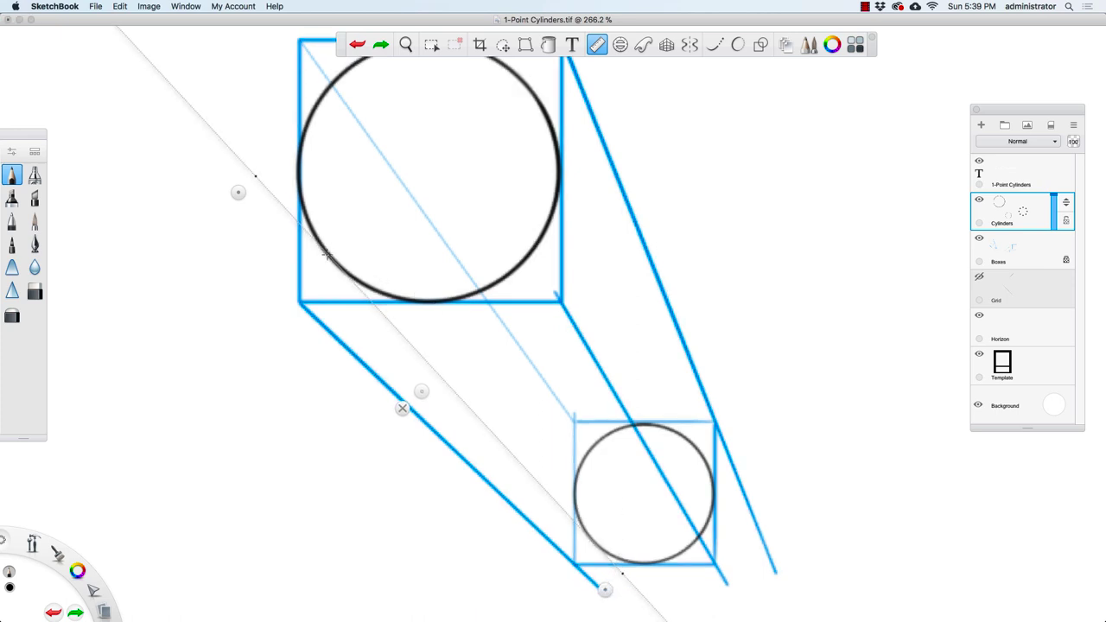
drag(326, 254, 598, 541)
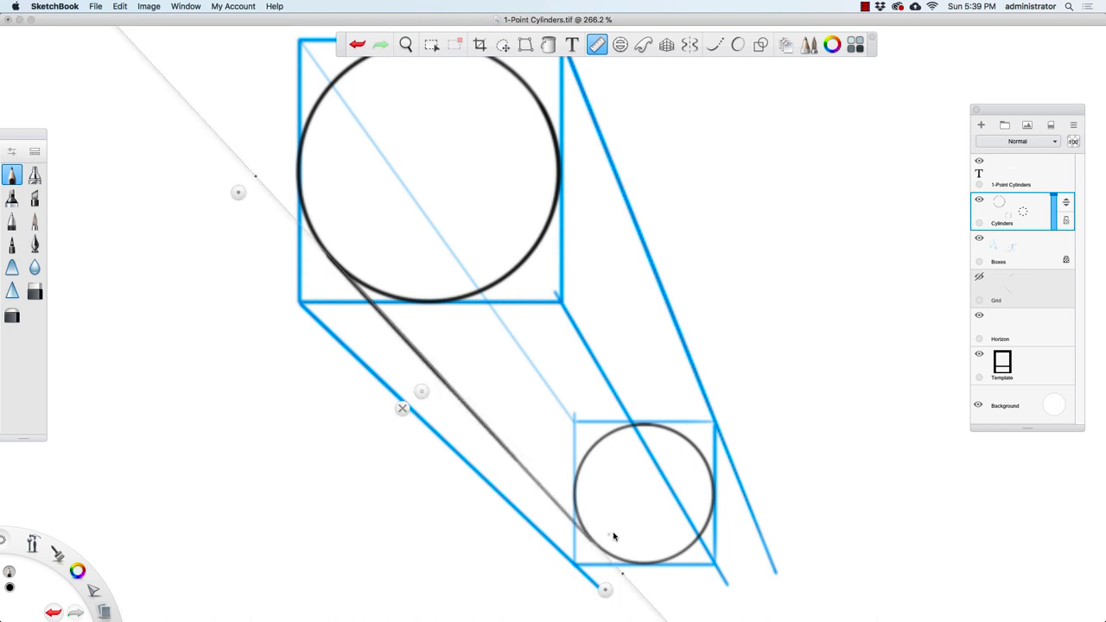
Realign the ruler along the right of both circles, draw the first cylinder's other side line and close the ruler.
drag(416, 400, 656, 275)
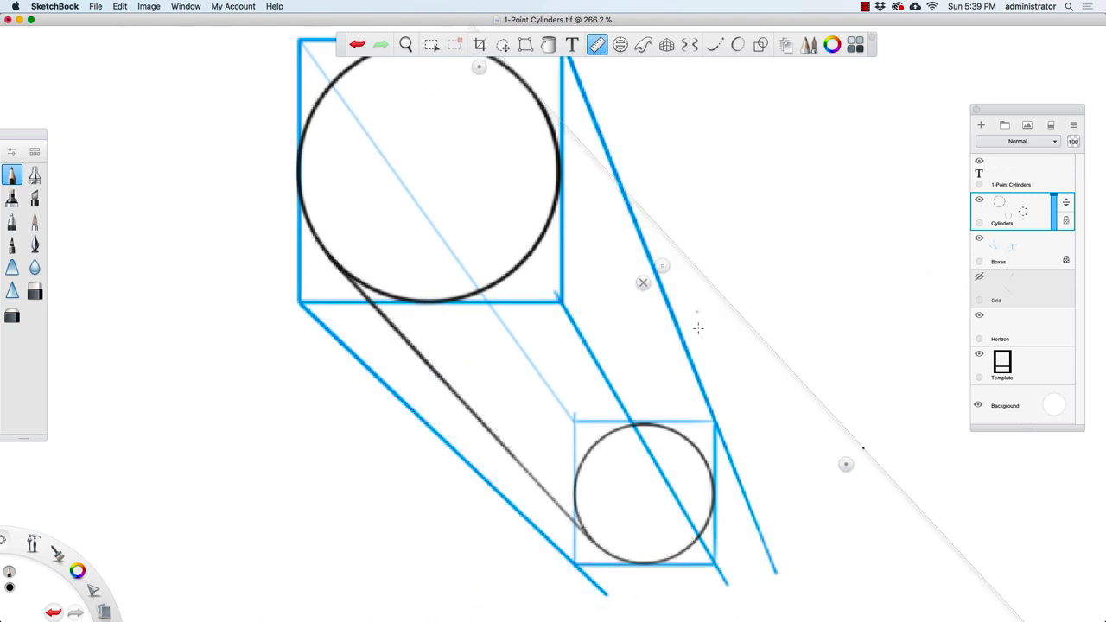
drag(844, 463, 699, 504)
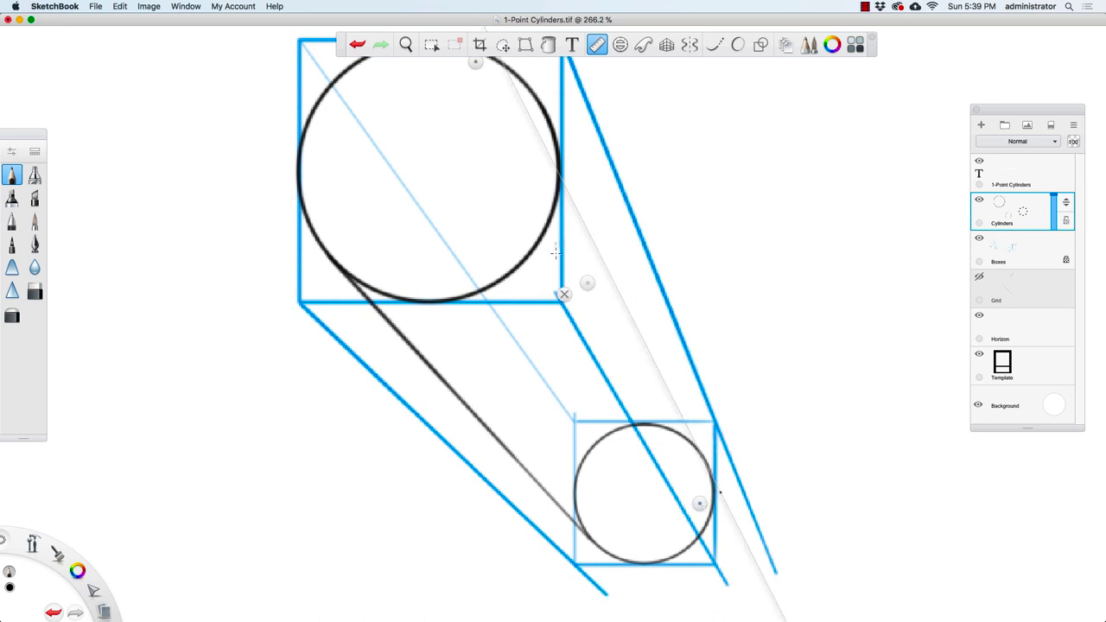
mouse_move(479, 67)
mouse_down()
mouse_move(506, 74)
mouse_move(523, 116)
mouse_move(498, 67)
mouse_up()
mouse_move(551, 128)
mouse_down()
mouse_move(696, 427)
mouse_move(543, 106)
mouse_up()
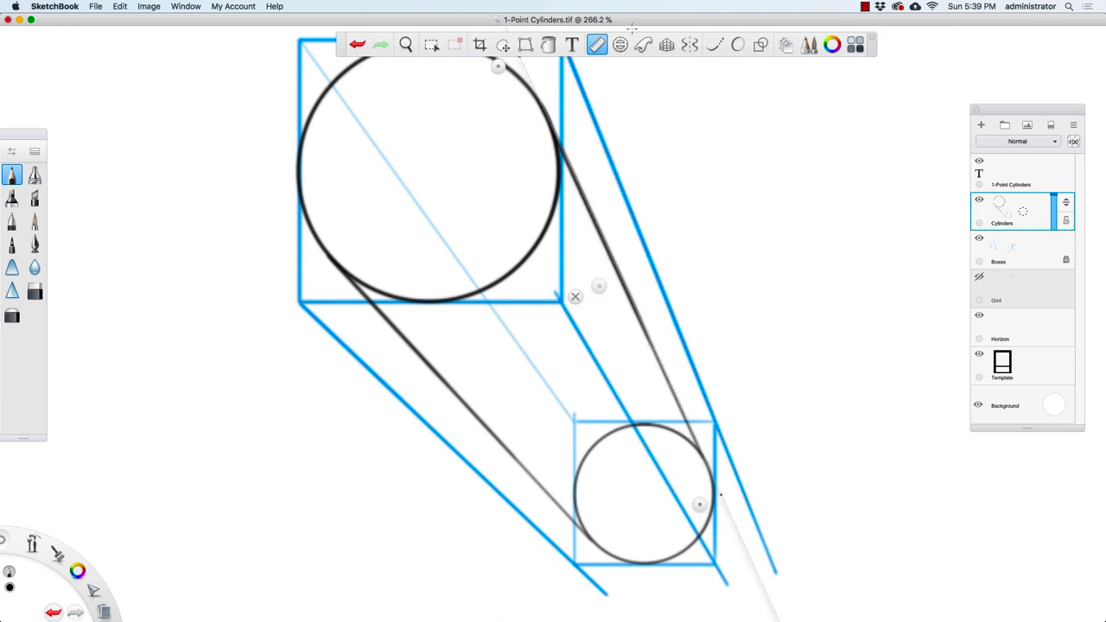
click(574, 297)
Fit the circle guide inside the second box's front square and trace the circle in black pencil.
key(space)
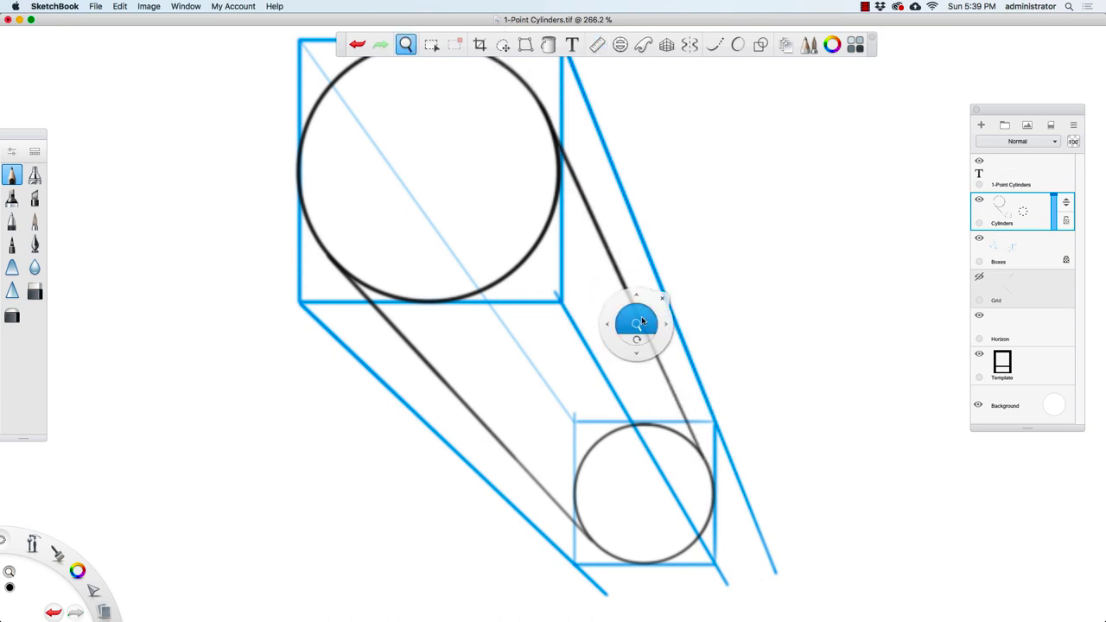
drag(641, 323, 518, 372)
drag(577, 422, 402, 430)
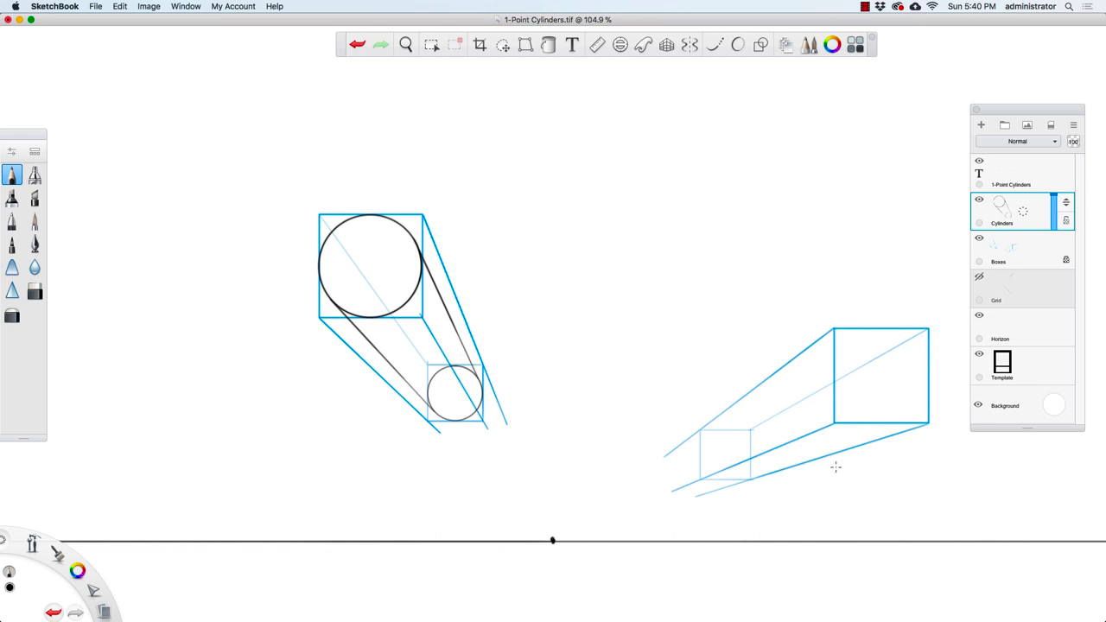
click(621, 45)
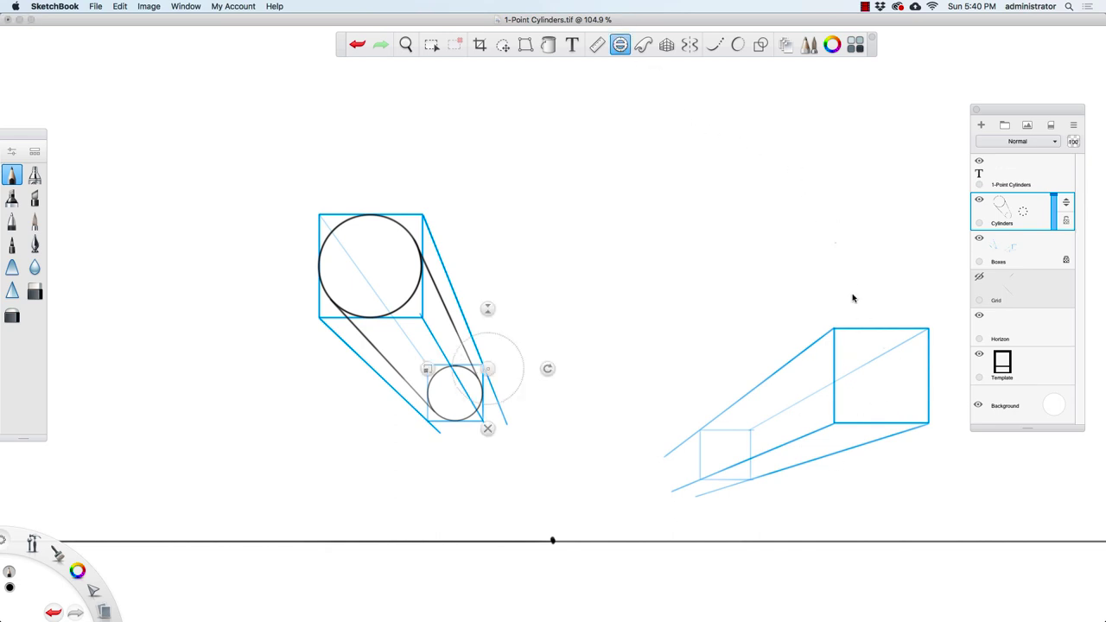
drag(486, 371, 809, 377)
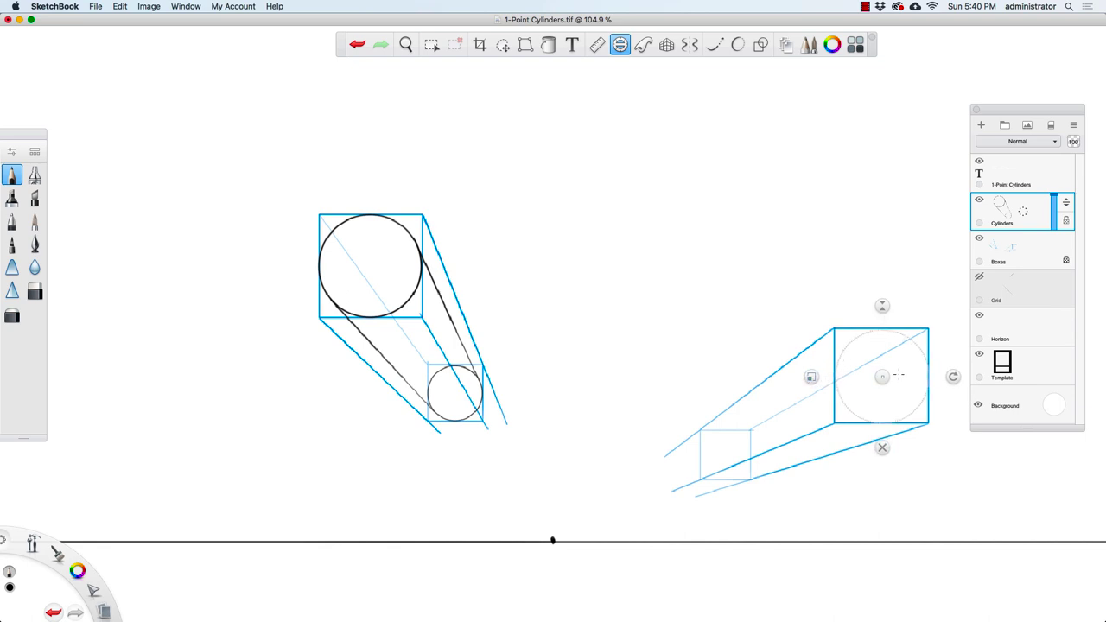
drag(882, 376, 882, 374)
mouse_move(876, 335)
mouse_down()
mouse_move(821, 363)
mouse_move(942, 423)
mouse_move(814, 395)
mouse_move(957, 382)
mouse_move(804, 320)
mouse_move(820, 406)
mouse_up()
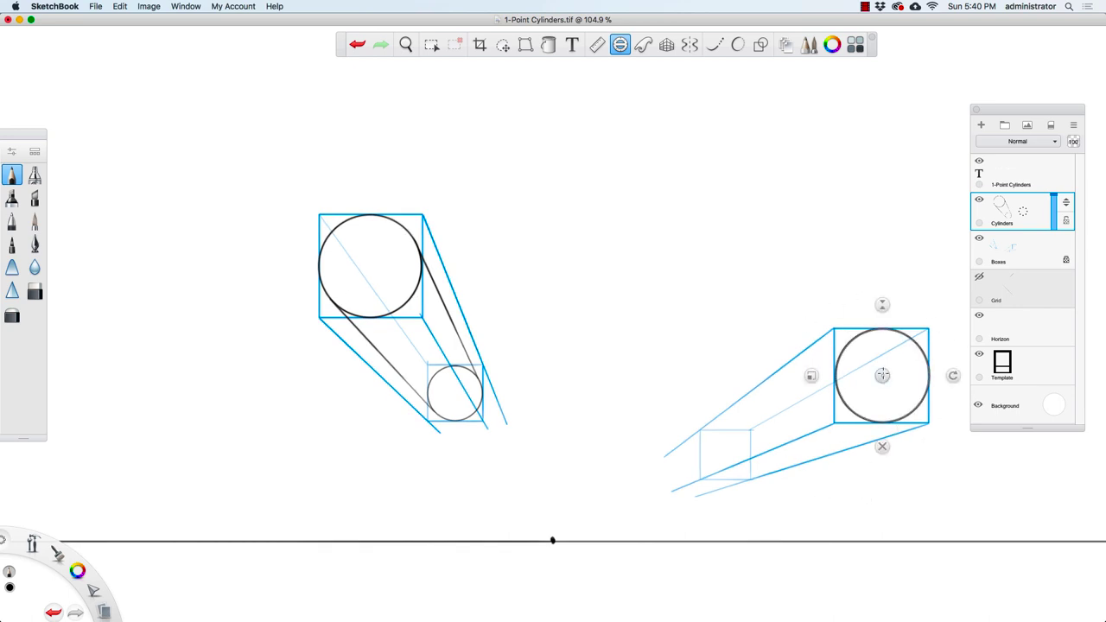
Fit the circle guide inside the second box's back square, trace the smaller circle and turn off the guide.
drag(884, 387, 732, 453)
mouse_move(662, 452)
mouse_down()
mouse_move(727, 455)
mouse_move(705, 472)
mouse_move(702, 443)
mouse_move(710, 500)
mouse_up()
key(e)
Align the ruler tangent to the upper-left of the second box's two circles, draw the cylinder's upper side line and close the ruler.
key(space)
drag(807, 452, 718, 466)
click(596, 44)
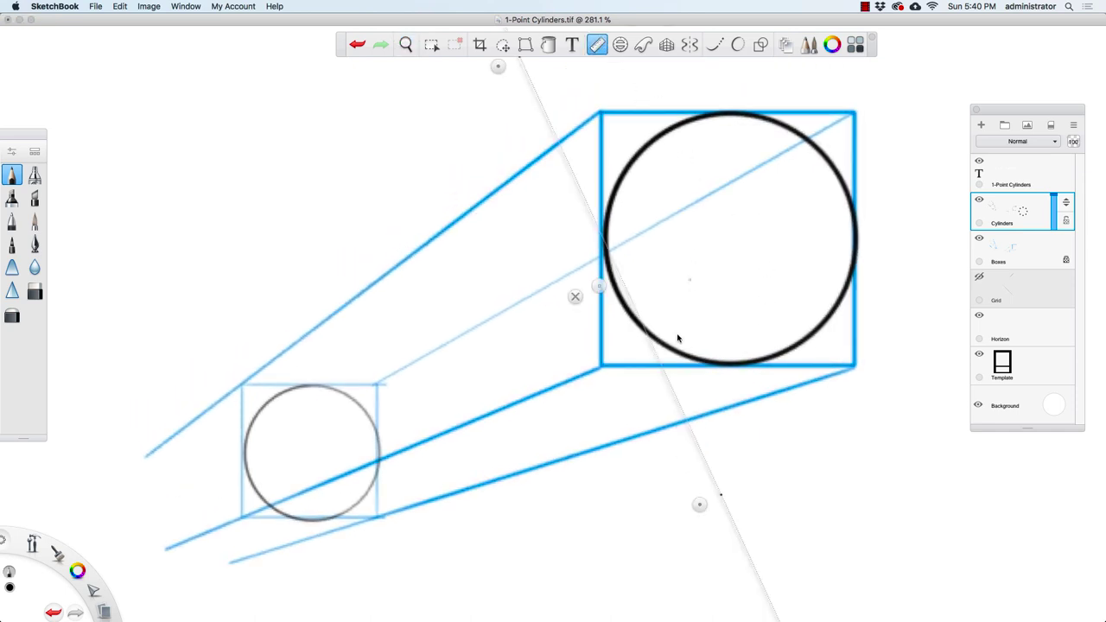
drag(499, 68, 269, 402)
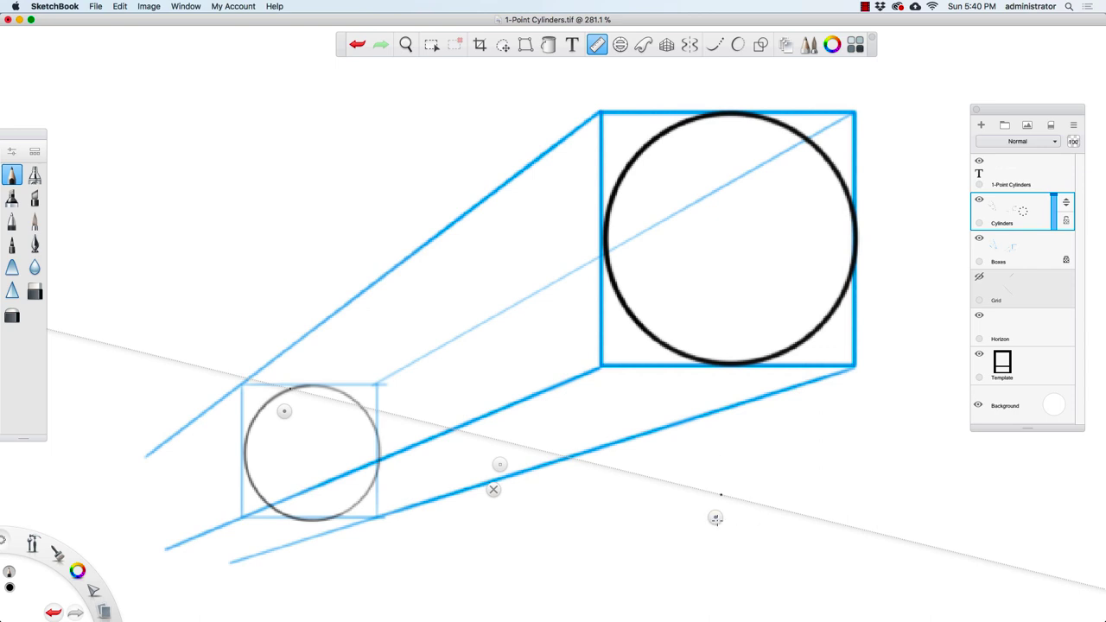
drag(715, 518, 725, 113)
drag(304, 408, 233, 451)
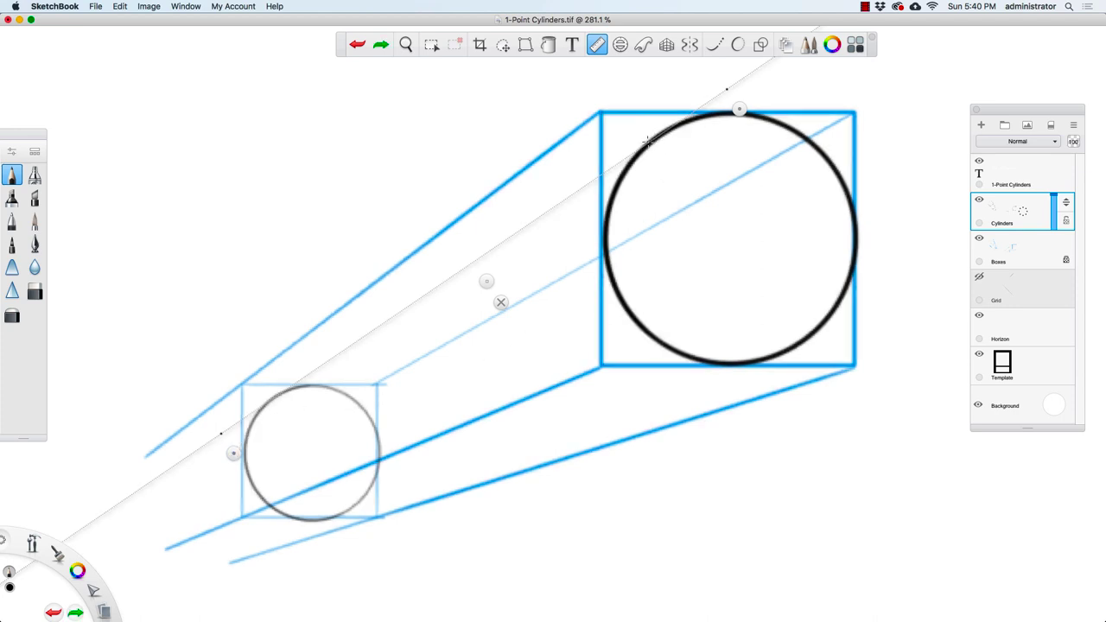
drag(650, 140, 287, 406)
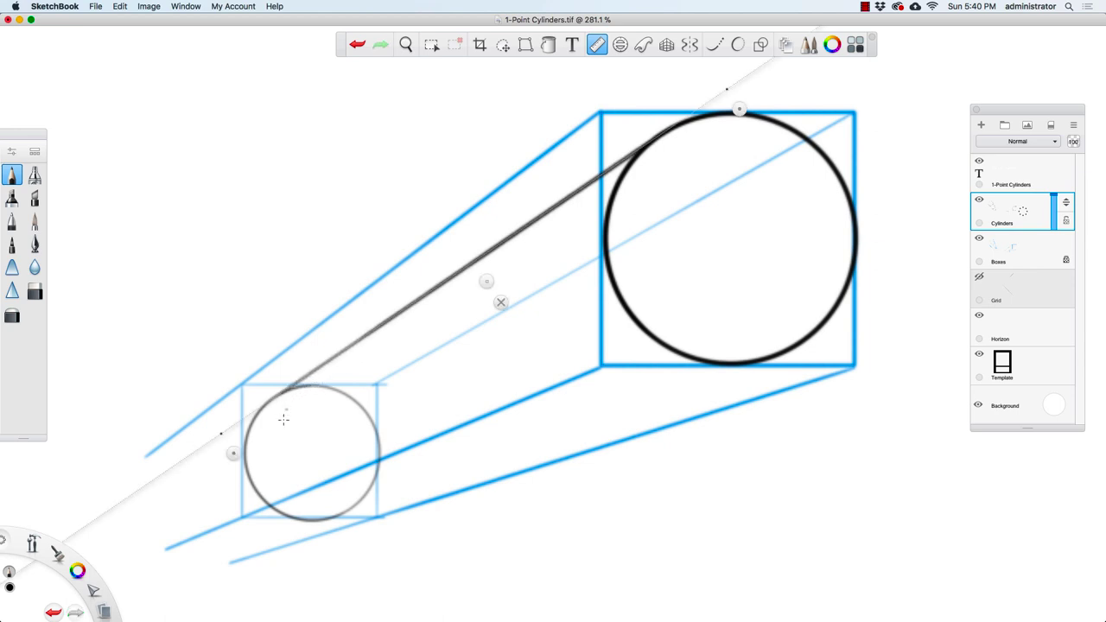
click(501, 301)
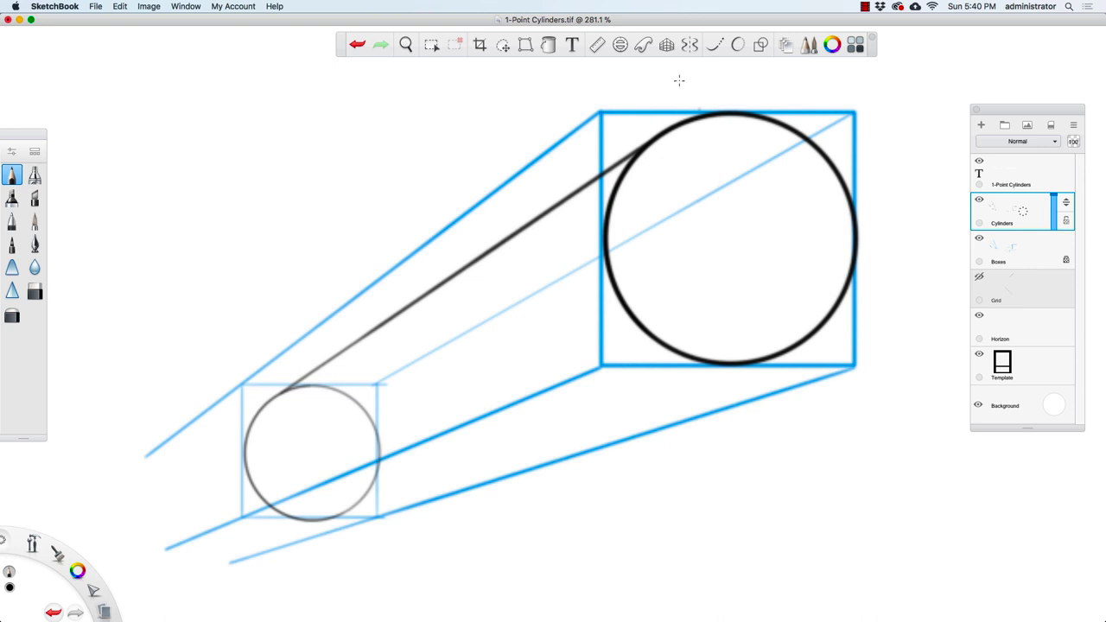
Realign the ruler along the lower edges of both circles, draw the second cylinder's lower side line and close the ruler.
click(597, 45)
drag(497, 310, 532, 441)
drag(784, 266, 838, 354)
drag(273, 602, 226, 574)
drag(841, 353, 838, 355)
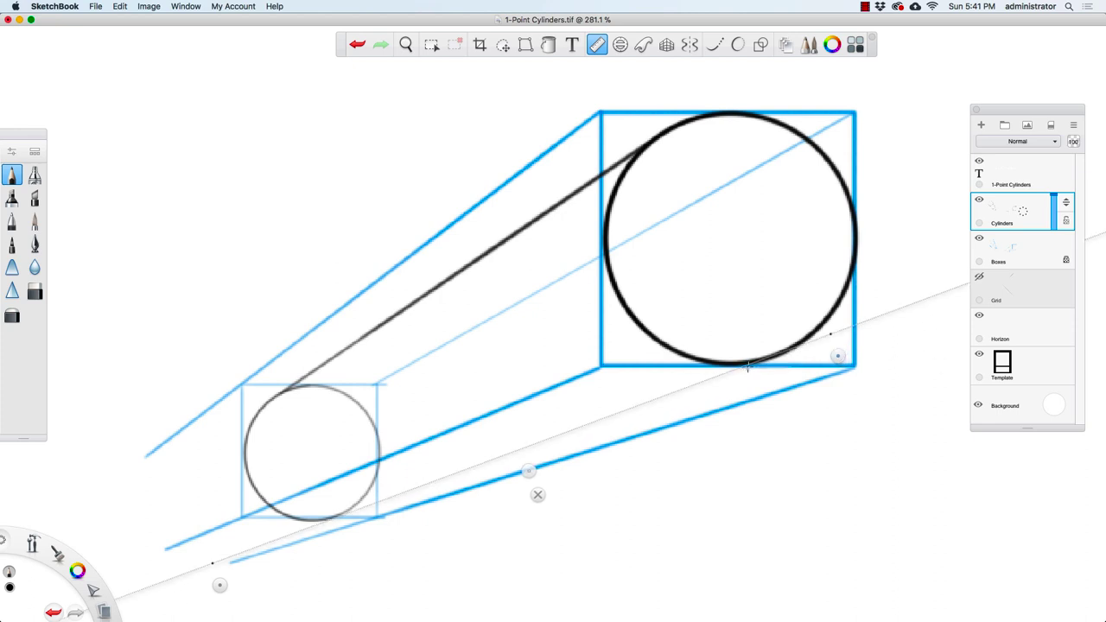
drag(756, 361, 330, 525)
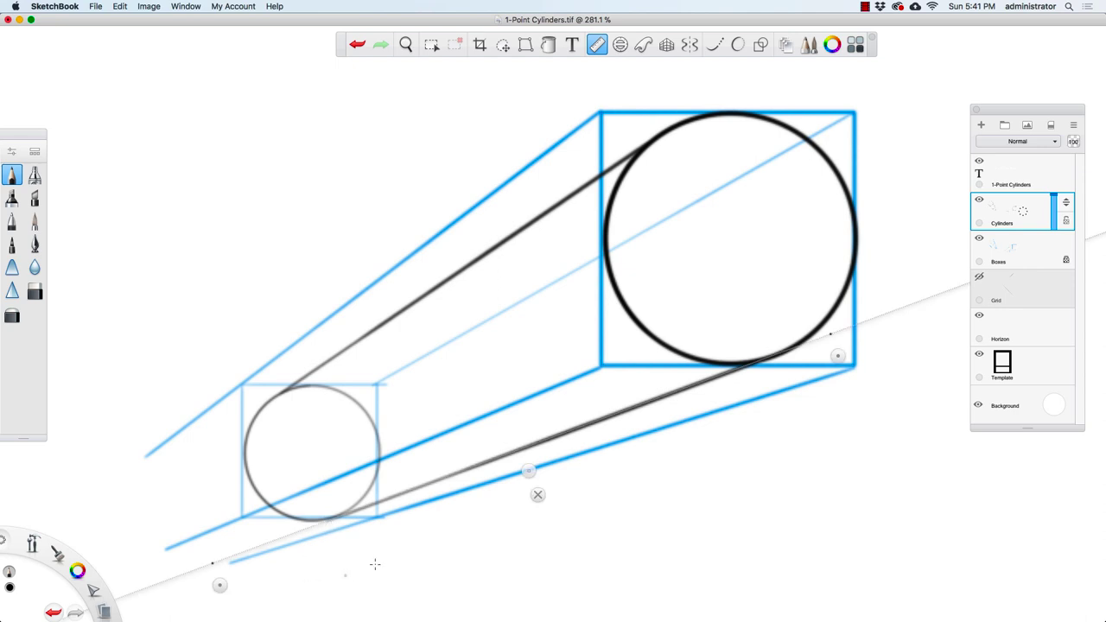
click(537, 494)
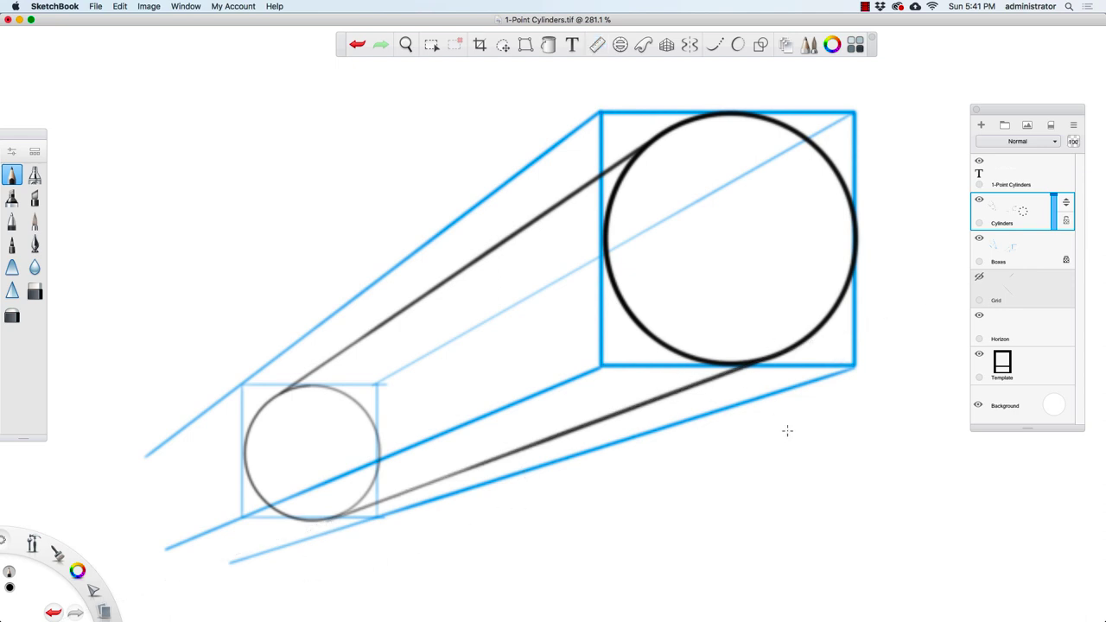
Hide the Boxes layer so that only the two cylinders remain above the horizon.
key(space)
drag(745, 372, 607, 456)
drag(616, 471, 515, 450)
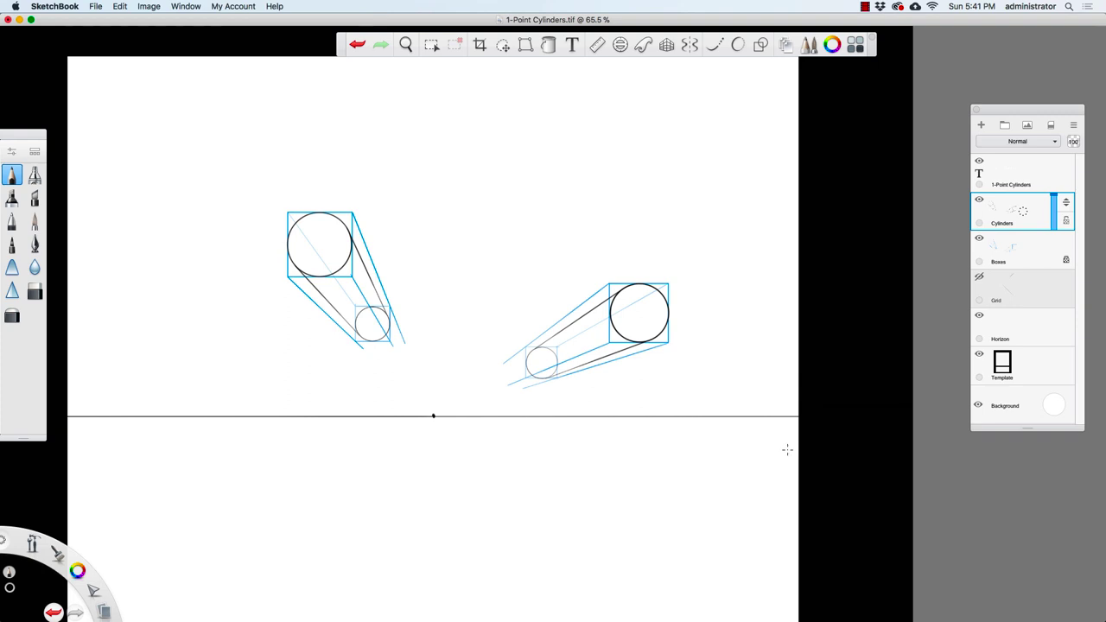
click(979, 239)
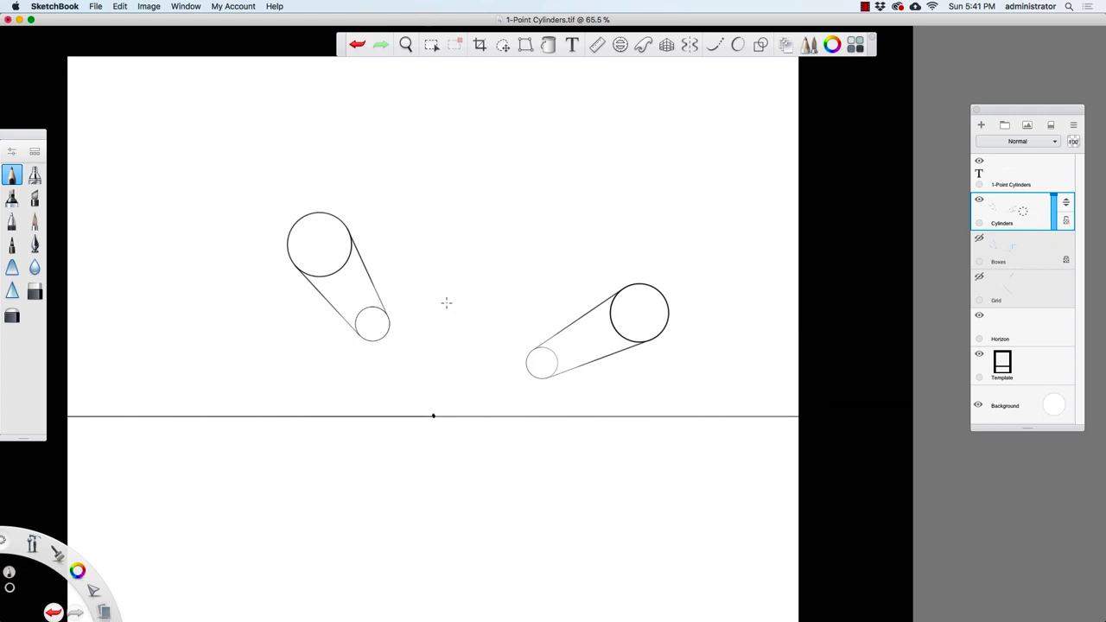
With the hard eraser at size 4.0, erase short gaps along the hidden inner arc of the second cylinder's back circle to make it dashed.
key(space)
drag(413, 316, 615, 239)
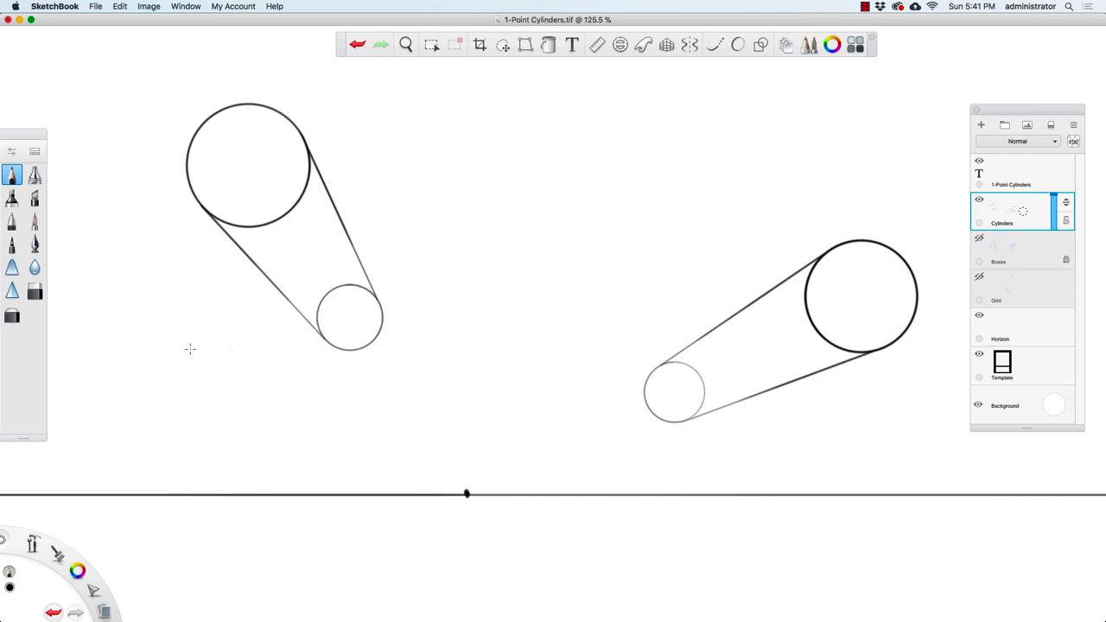
click(35, 290)
key(space)
drag(711, 378, 850, 334)
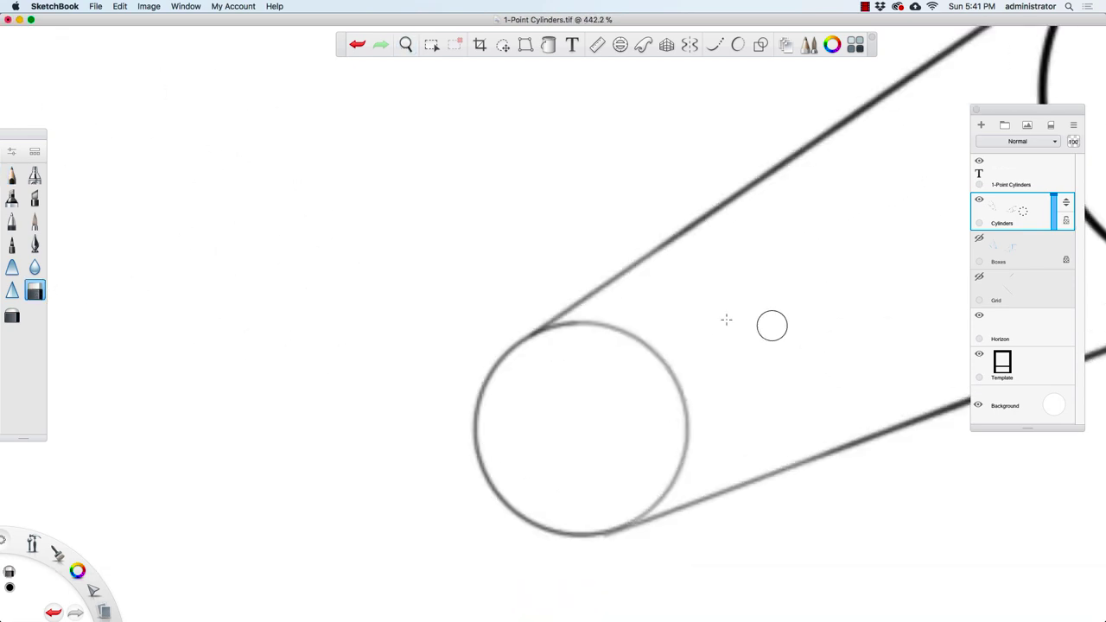
key([)
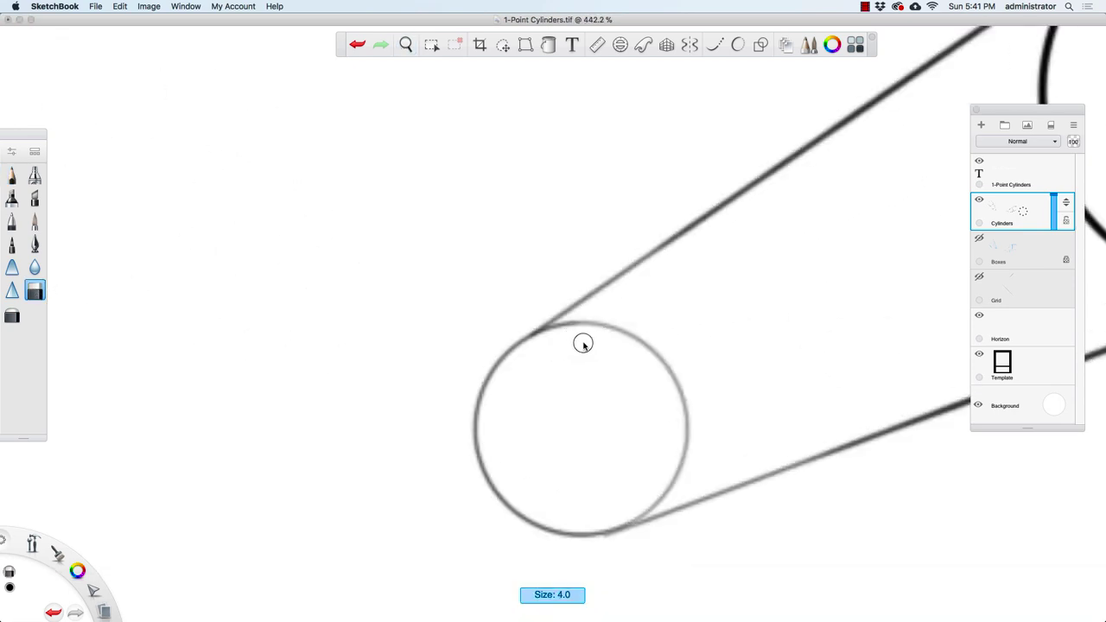
mouse_move(573, 322)
mouse_down()
mouse_move(541, 338)
mouse_move(605, 315)
mouse_move(591, 339)
mouse_move(628, 321)
mouse_move(619, 338)
mouse_move(634, 308)
mouse_move(678, 347)
mouse_move(673, 362)
mouse_move(691, 358)
mouse_move(672, 365)
mouse_move(693, 390)
mouse_move(664, 402)
mouse_move(708, 397)
mouse_move(684, 424)
mouse_move(698, 436)
mouse_move(669, 450)
mouse_move(713, 460)
mouse_move(670, 478)
mouse_move(677, 494)
mouse_move(646, 499)
mouse_move(672, 503)
mouse_move(616, 520)
mouse_up()
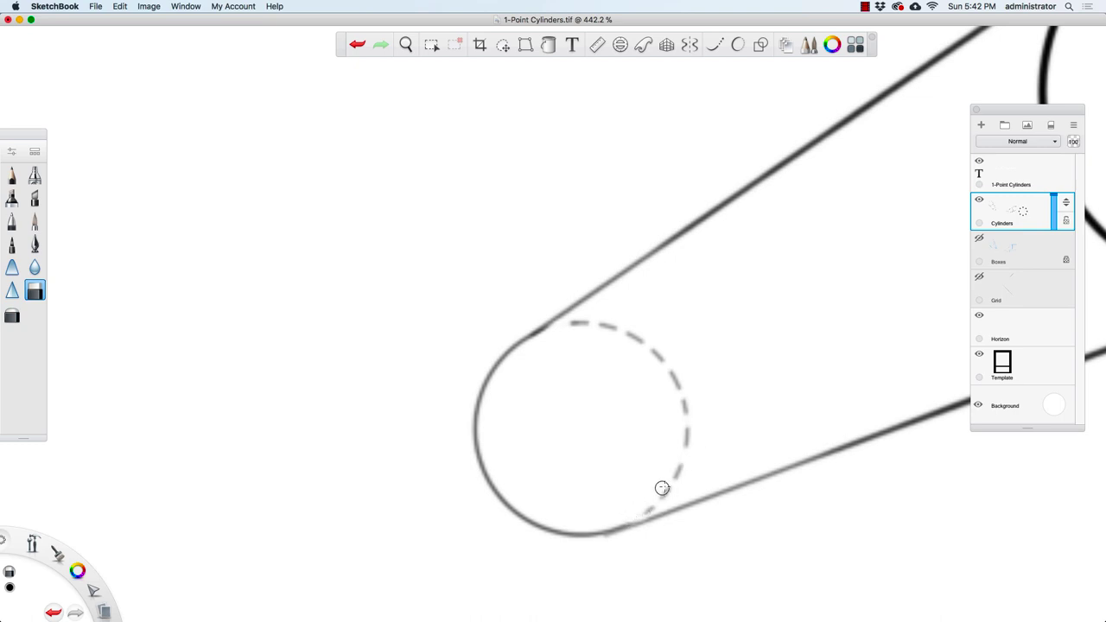
Erase short gaps along the hidden upper-left arc of the first cylinder's back circle to make it dashed.
key(space)
drag(684, 413, 521, 557)
key(space)
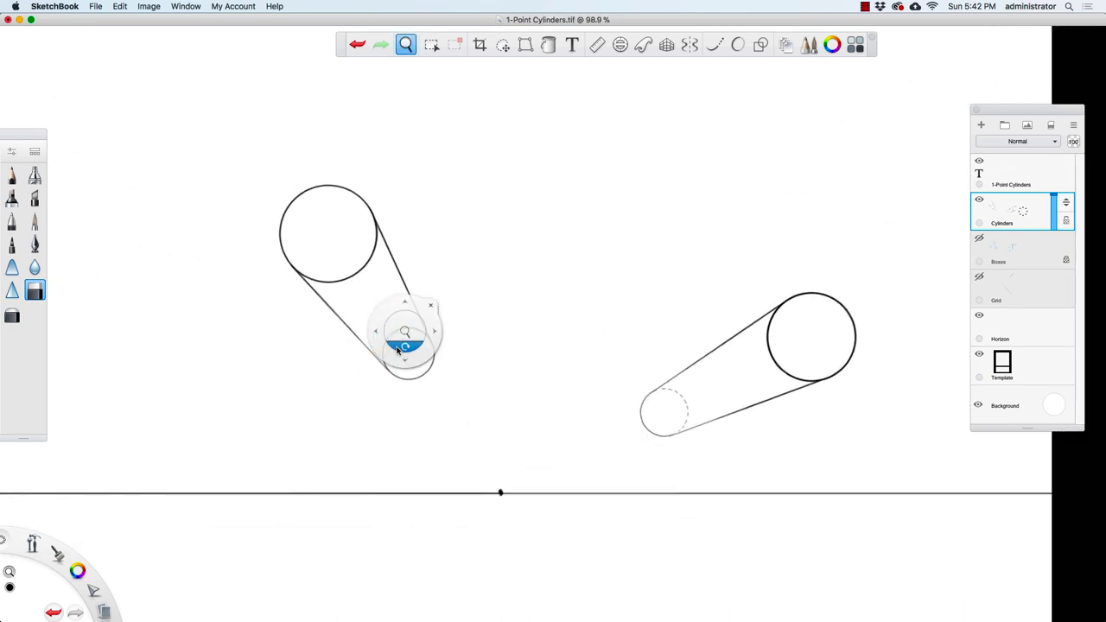
drag(399, 335, 570, 266)
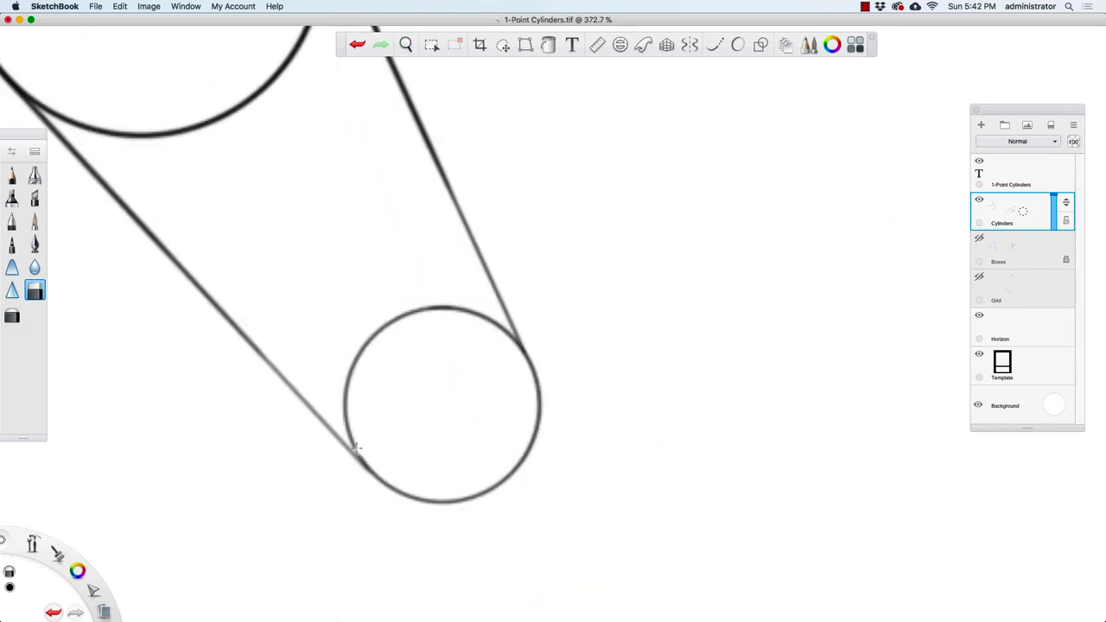
mouse_move(356, 446)
mouse_down()
mouse_move(340, 417)
mouse_move(354, 399)
mouse_move(342, 392)
mouse_move(353, 380)
mouse_move(347, 364)
mouse_move(363, 359)
mouse_move(378, 314)
mouse_move(405, 304)
mouse_move(408, 326)
mouse_move(413, 308)
mouse_move(425, 319)
mouse_move(439, 289)
mouse_move(448, 314)
mouse_move(446, 281)
mouse_move(471, 320)
mouse_move(480, 296)
mouse_move(508, 333)
mouse_move(504, 322)
mouse_move(526, 368)
mouse_move(512, 344)
mouse_up()
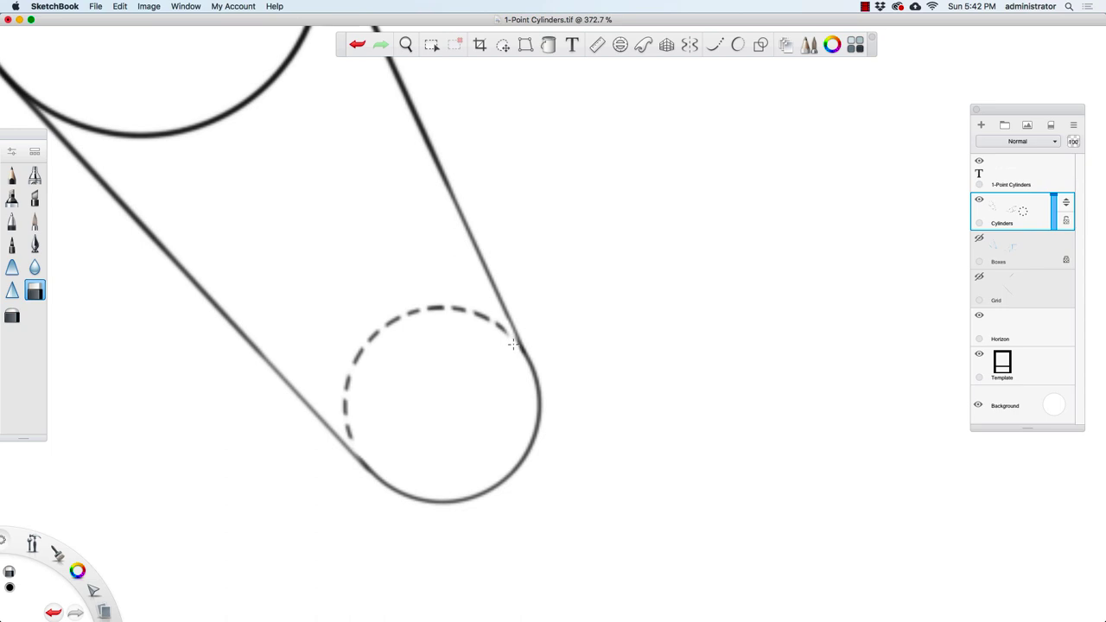
key(space)
key(space)
drag(583, 334, 488, 414)
drag(511, 447, 405, 490)
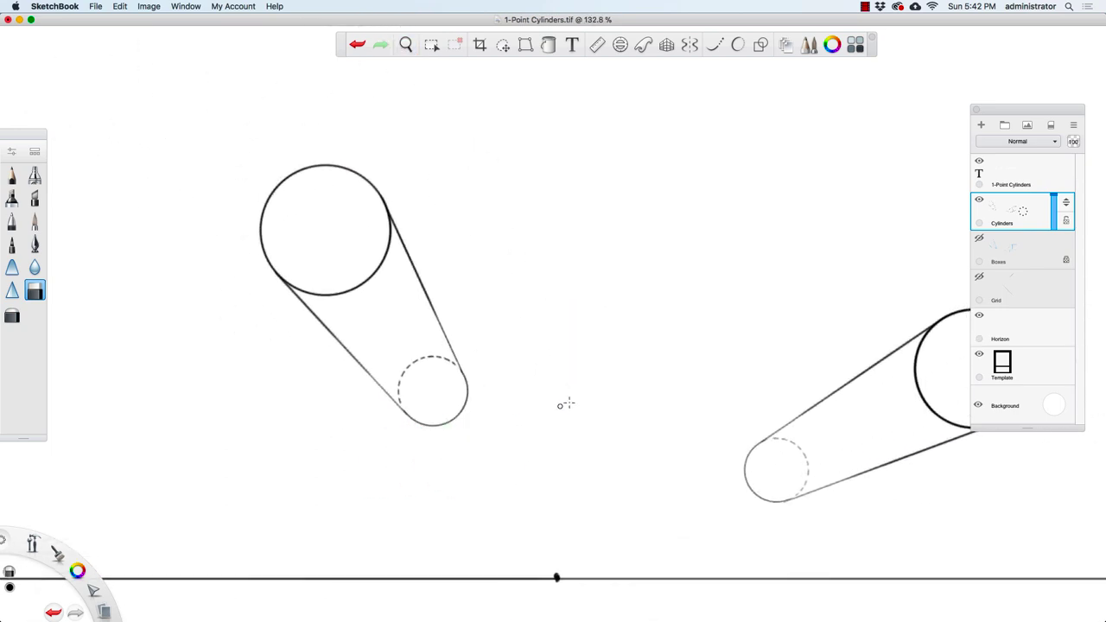
Touch up in pencil the joint between the first cylinder's right side line and its back circle.
key(space)
drag(554, 363, 482, 366)
drag(524, 393, 417, 417)
key(space)
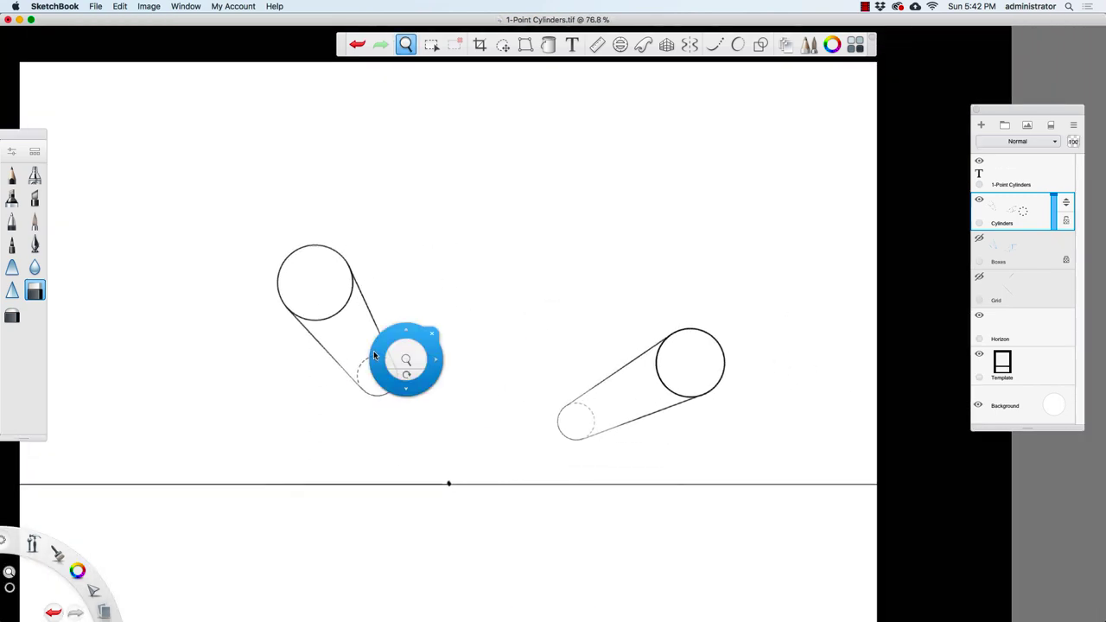
drag(403, 362, 513, 320)
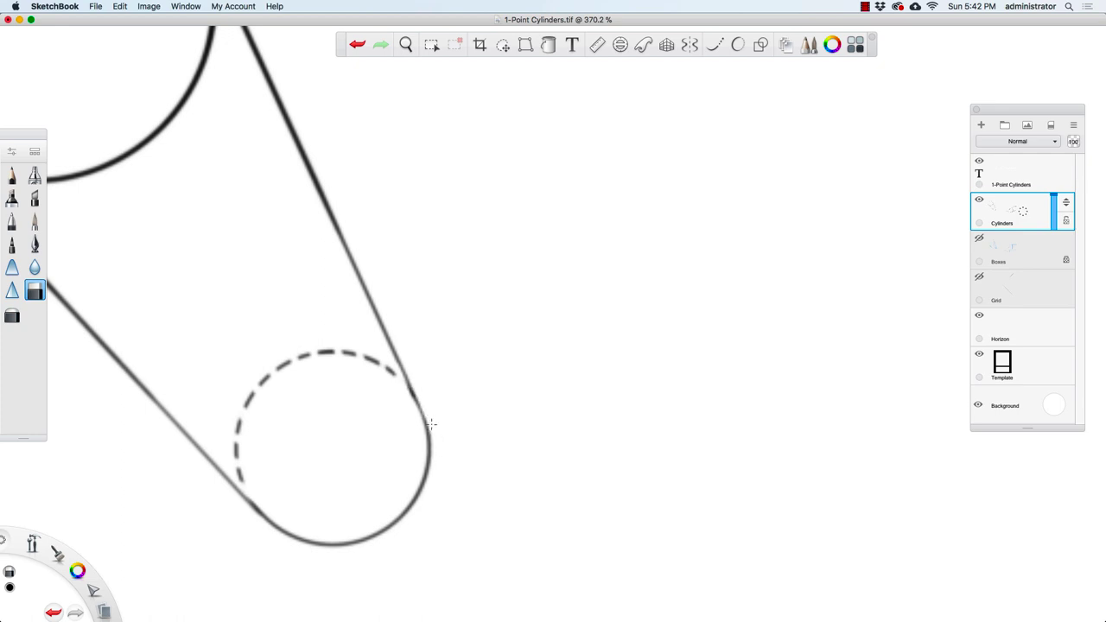
click(12, 174)
drag(412, 394, 424, 427)
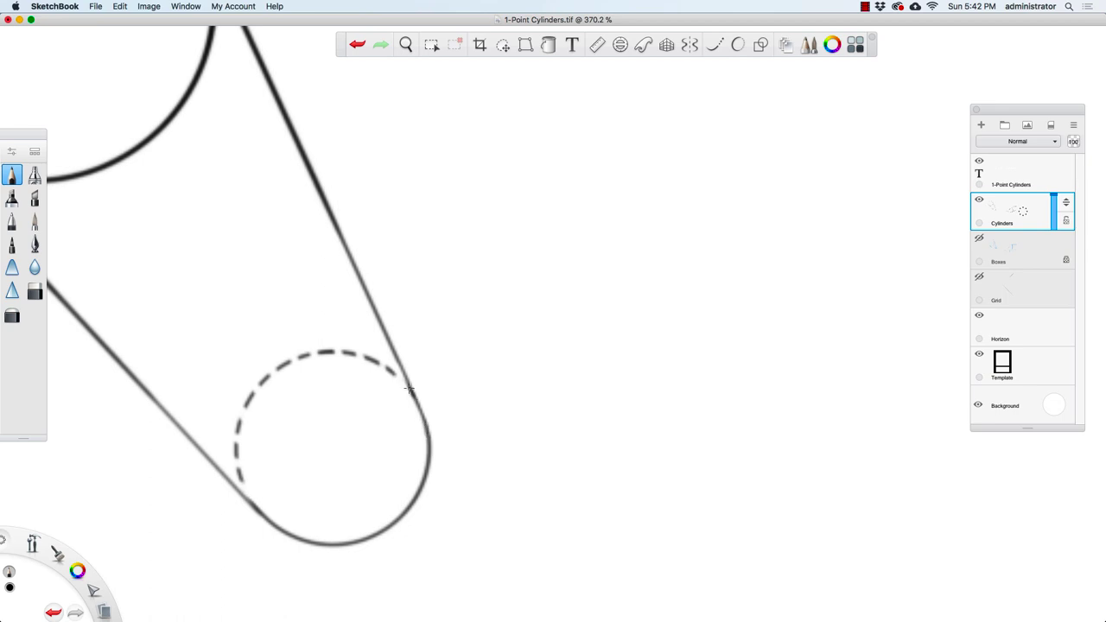
key(space)
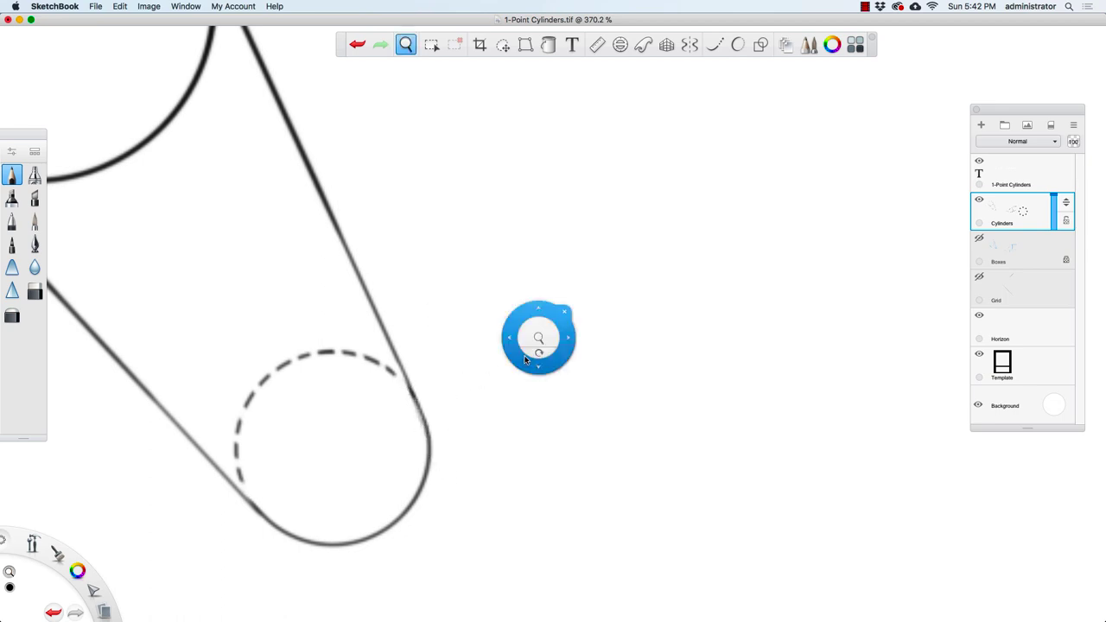
drag(537, 339, 437, 405)
drag(529, 447, 465, 464)
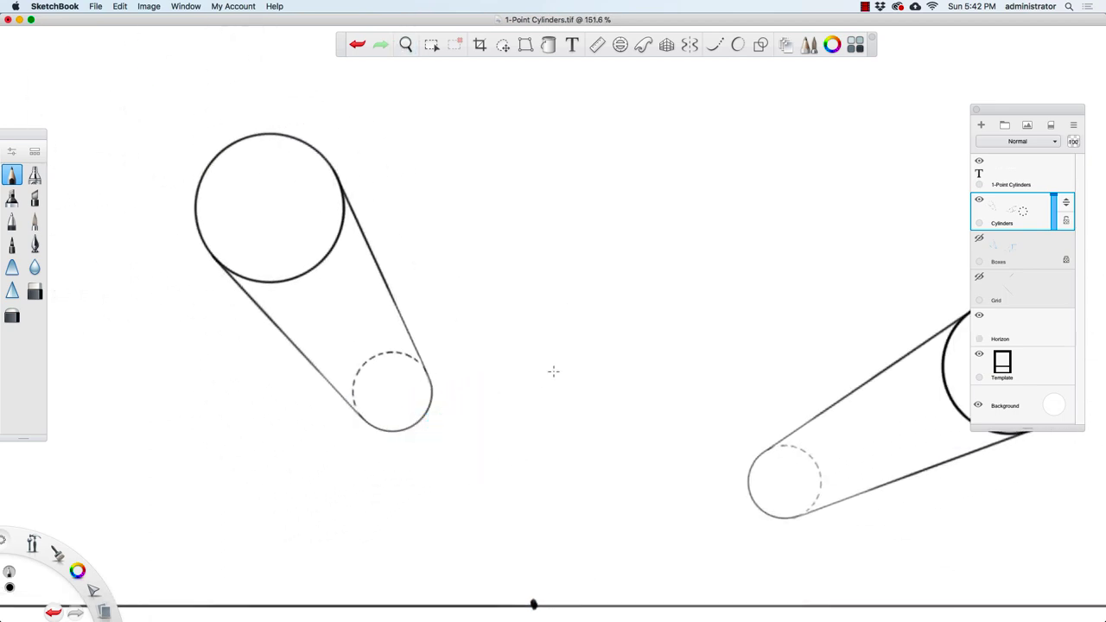
key(space)
drag(555, 336, 440, 388)
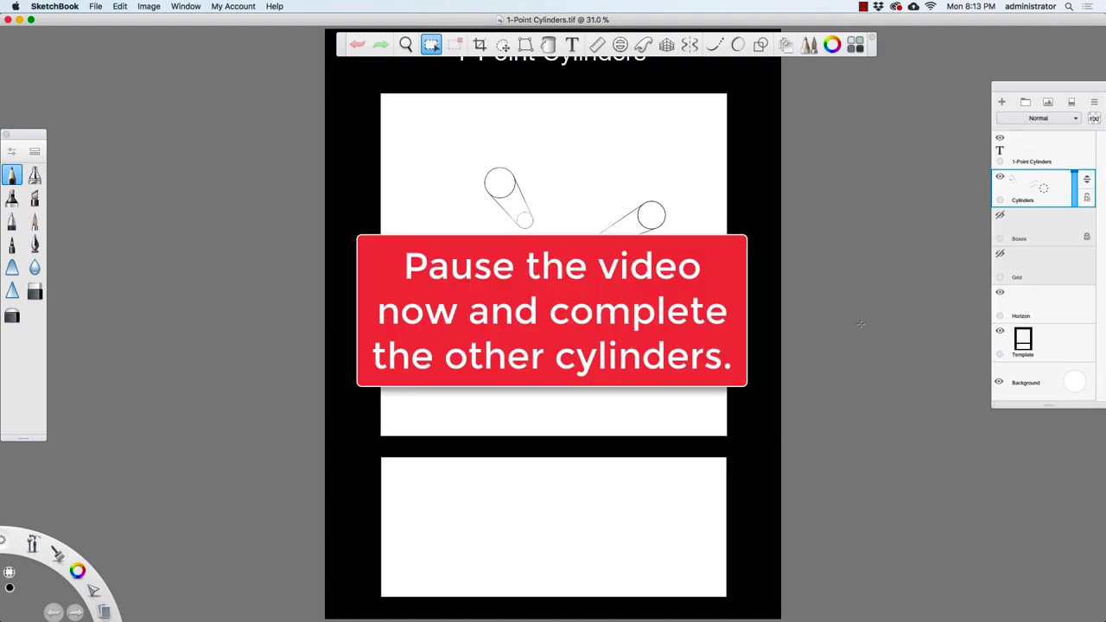
On the Horizon layer, draw a pencil horizon line across the template's lower frame and mark a vanishing point near its middle.
key(space)
drag(538, 527, 655, 493)
drag(661, 518, 659, 322)
drag(675, 361, 688, 333)
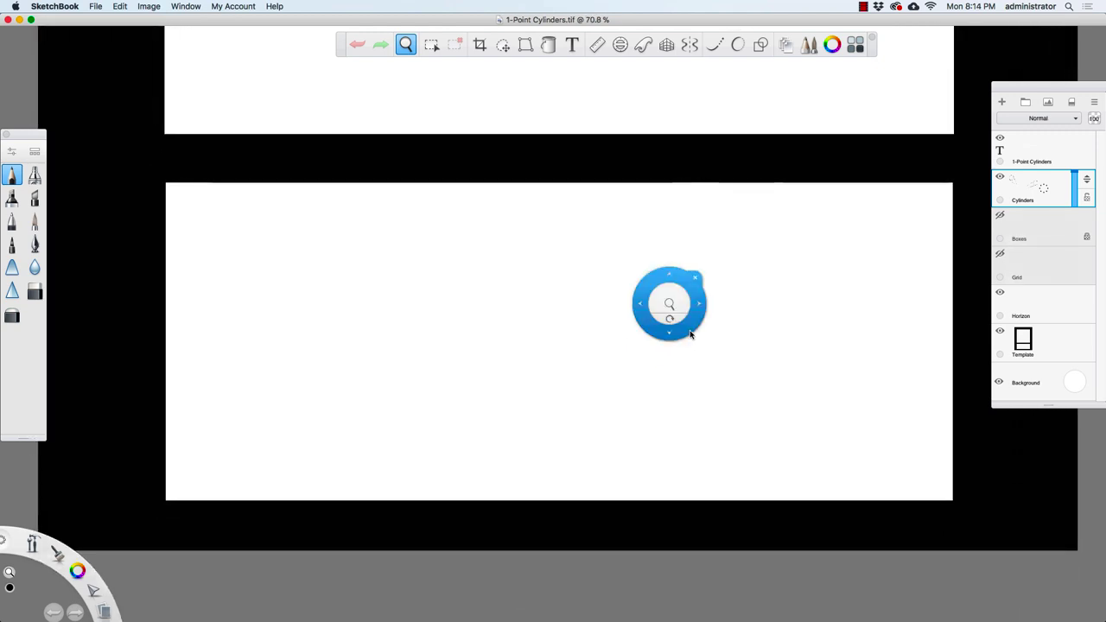
key(space)
click(1039, 307)
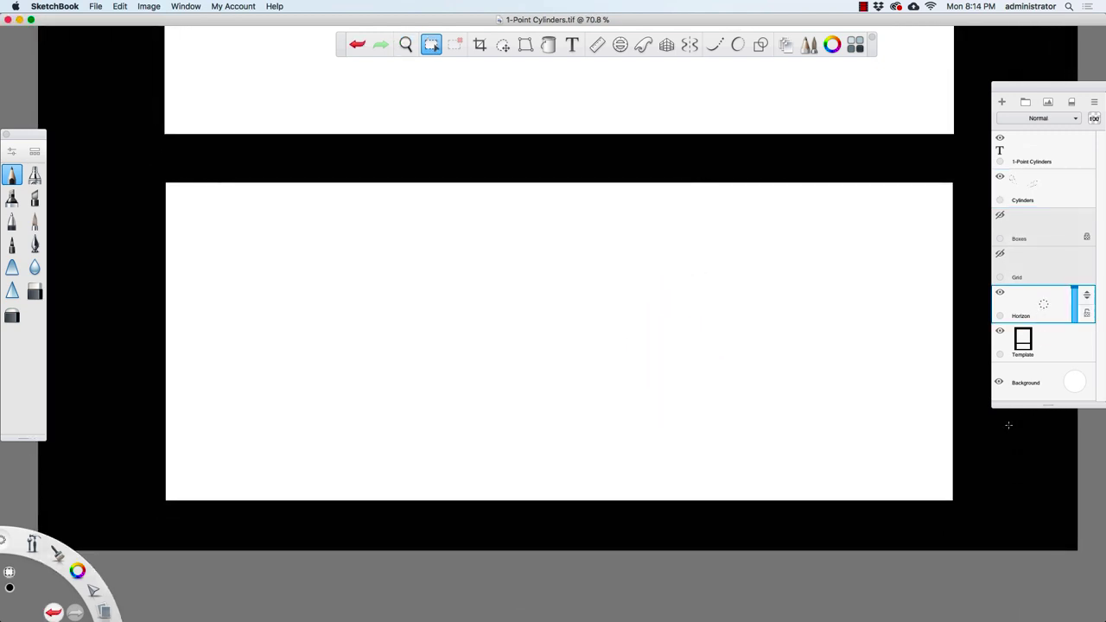
click(15, 176)
drag(155, 291, 943, 352)
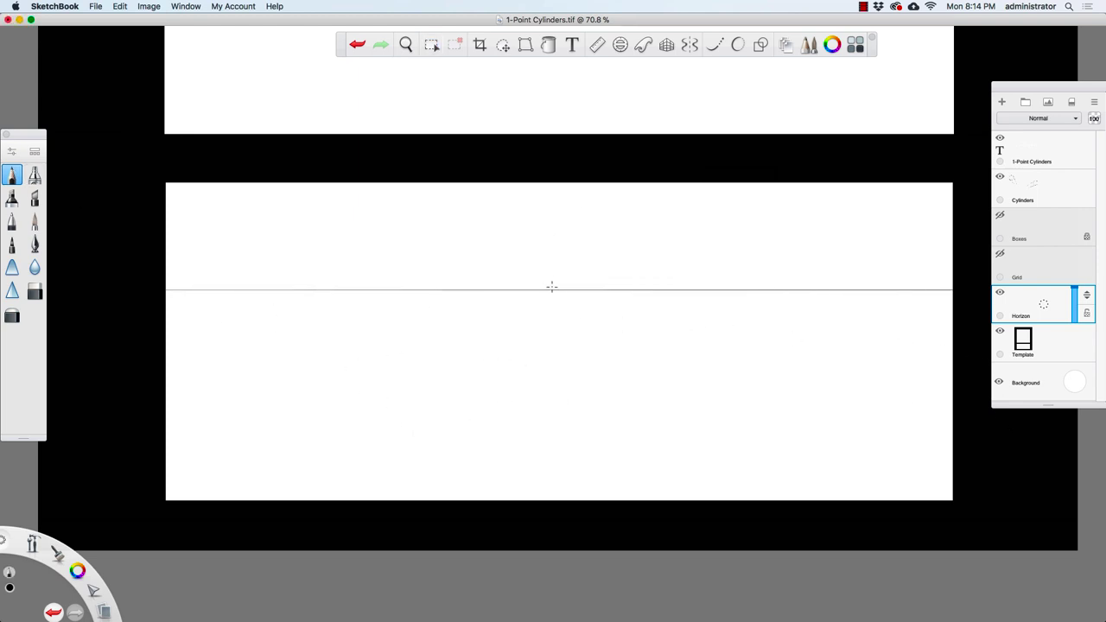
Make the Boxes layer active, visible and unlocked, and set the pencil colour to blue.
click(1043, 236)
click(1000, 216)
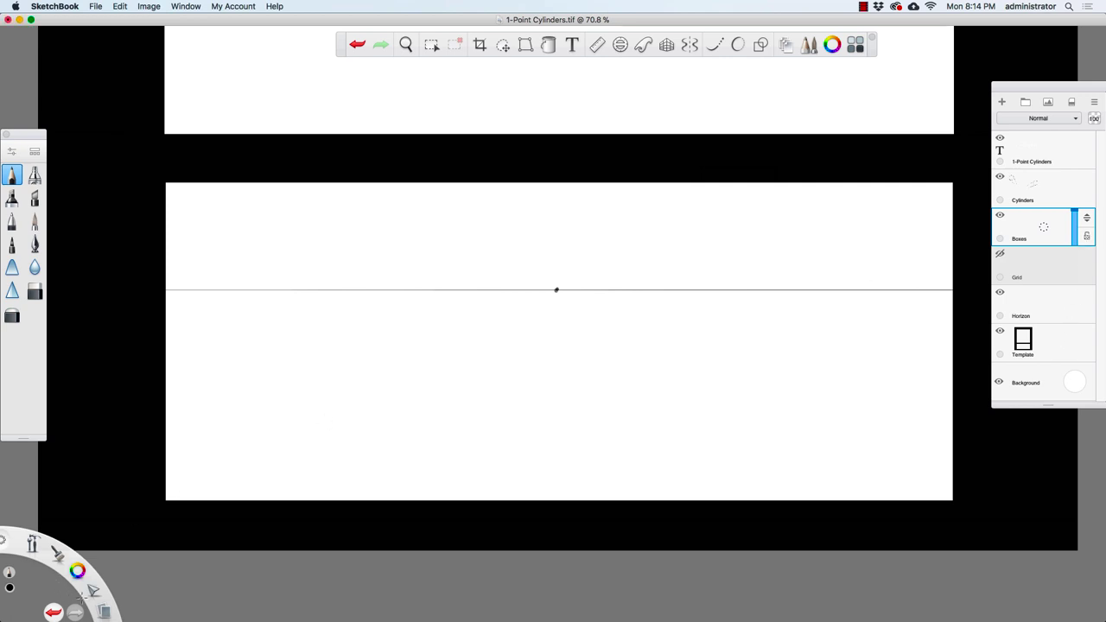
click(77, 570)
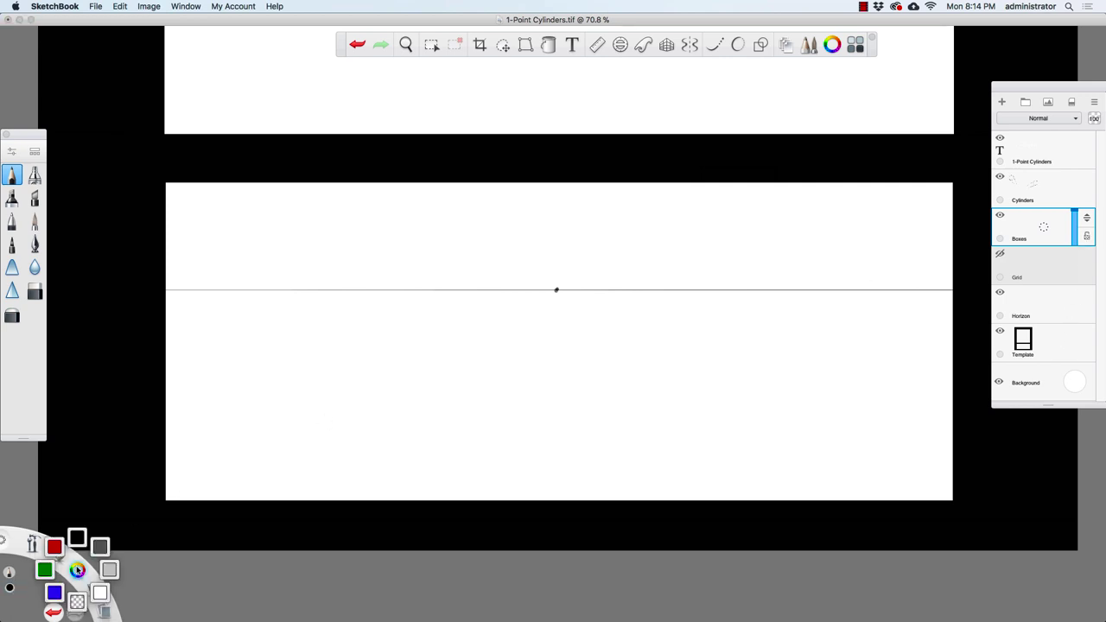
click(53, 593)
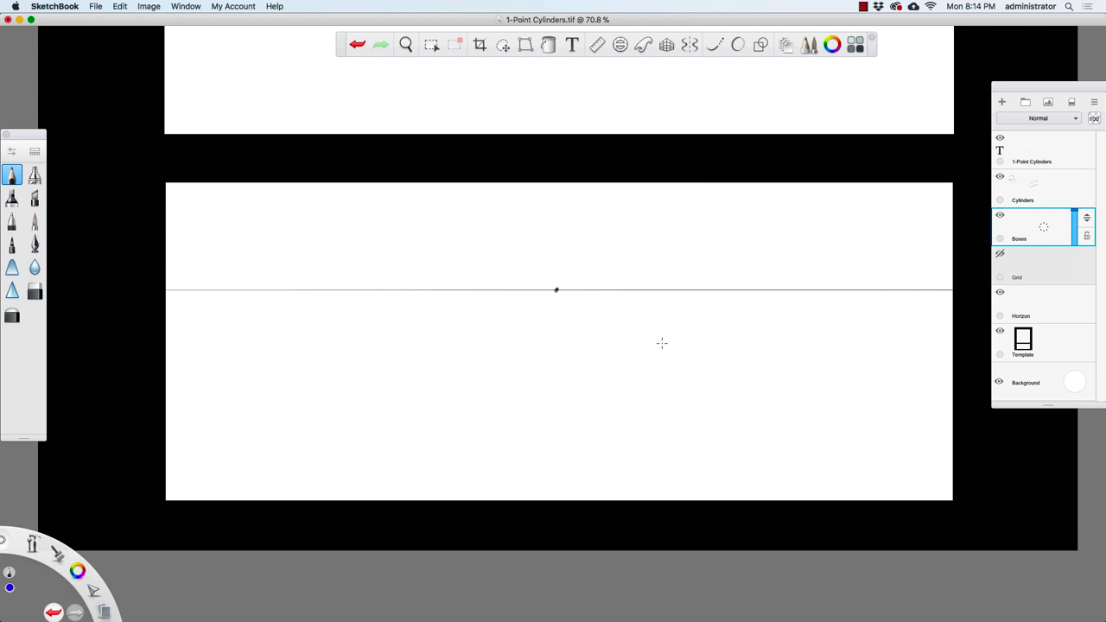
Align the ruler through the vanishing point and draw two blue perspective lines diverging down to the left and right below the horizon.
click(595, 45)
drag(529, 300, 535, 296)
key(space)
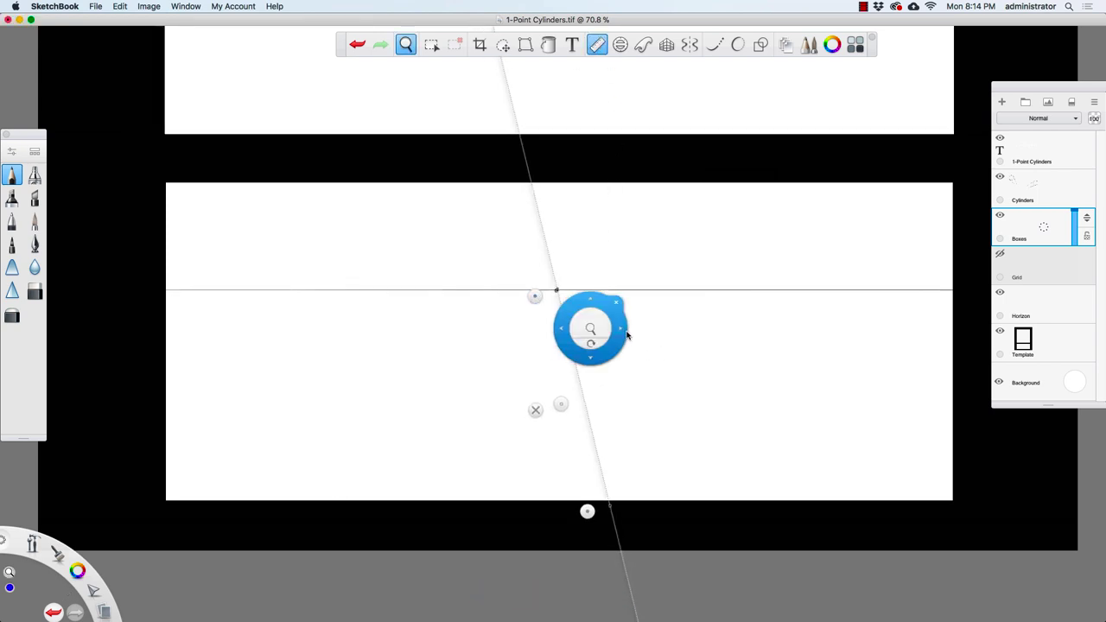
drag(590, 329, 654, 321)
drag(682, 361, 703, 309)
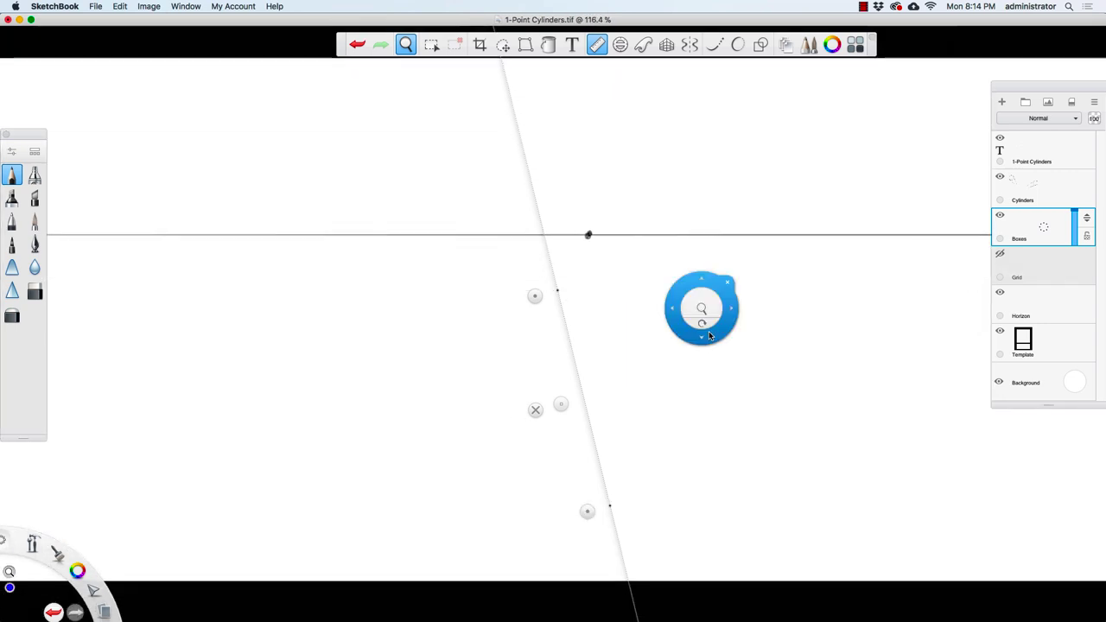
drag(535, 295, 565, 237)
drag(586, 510, 471, 494)
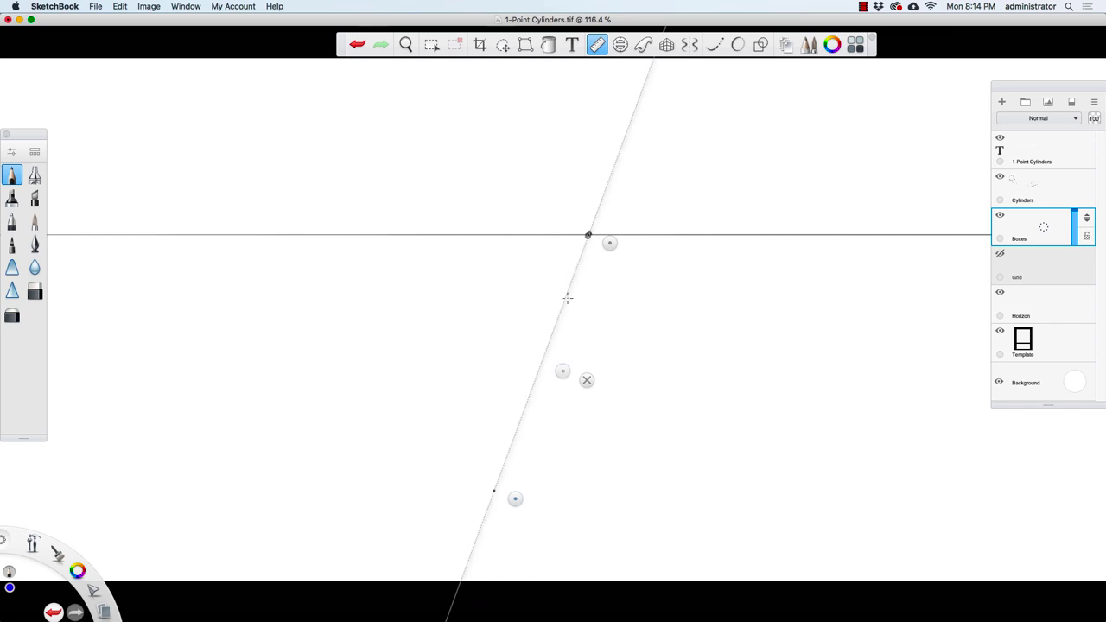
mouse_move(566, 298)
mouse_down()
mouse_move(480, 516)
mouse_move(733, 485)
mouse_move(706, 502)
mouse_up()
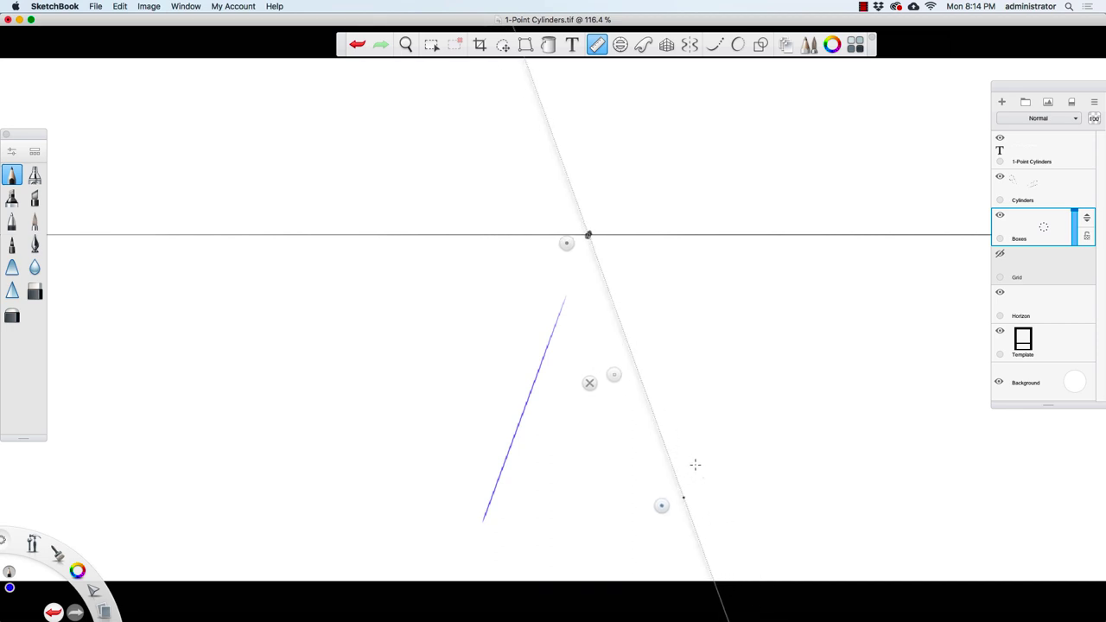
mouse_move(612, 296)
mouse_down()
mouse_move(676, 432)
mouse_move(750, 526)
mouse_up()
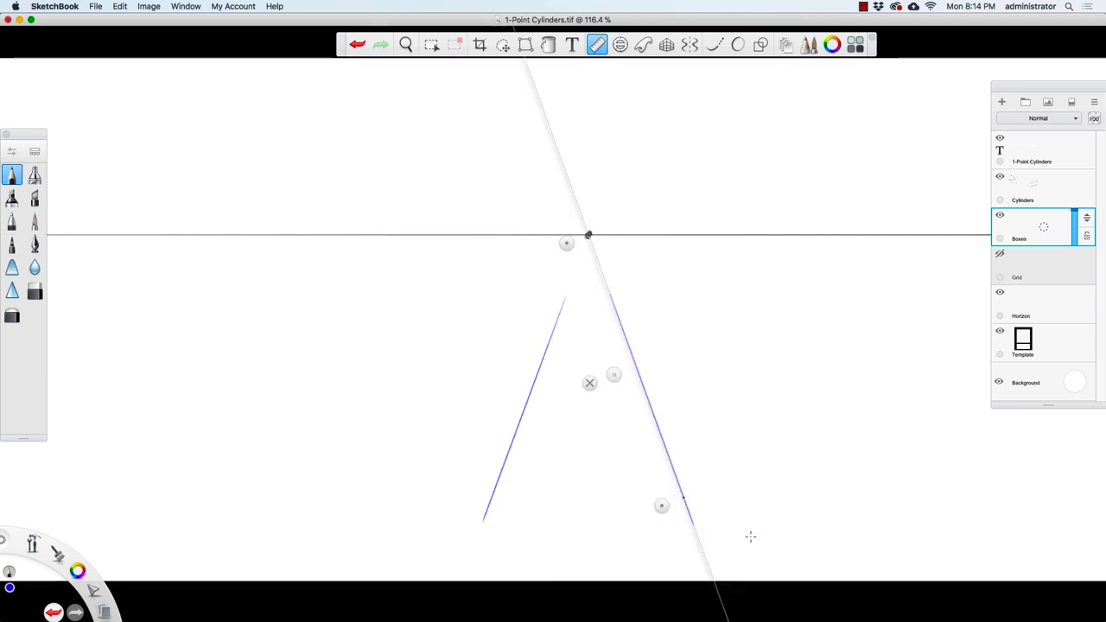
Close the ruler and draw two horizontal blue lines between the perspective lines to form the box's trapezoid base.
click(589, 383)
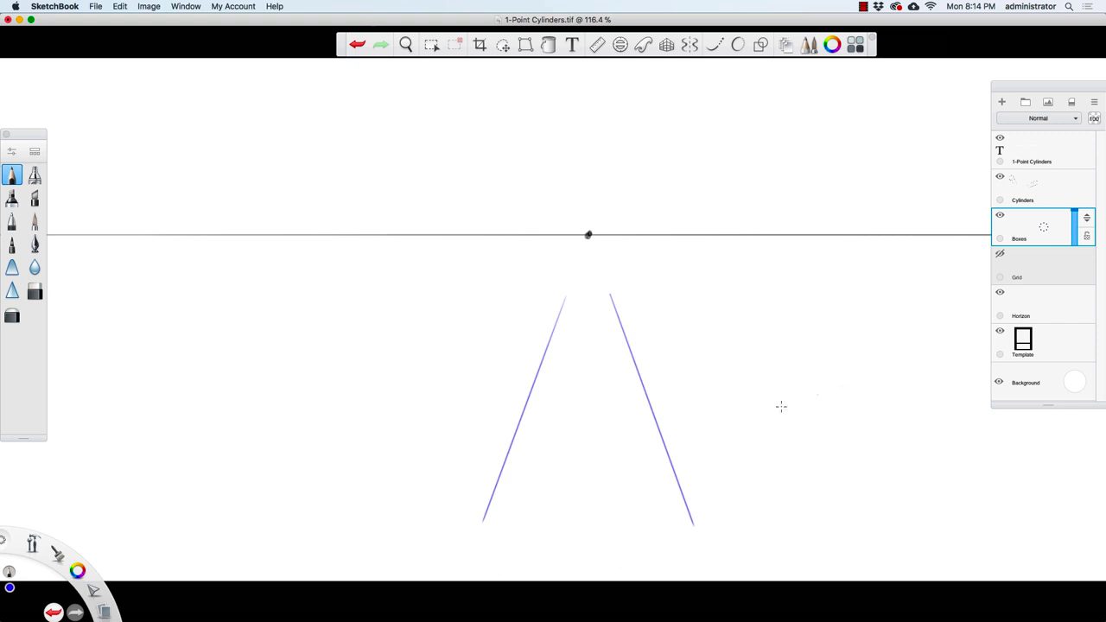
drag(509, 447, 642, 467)
drag(531, 392, 614, 406)
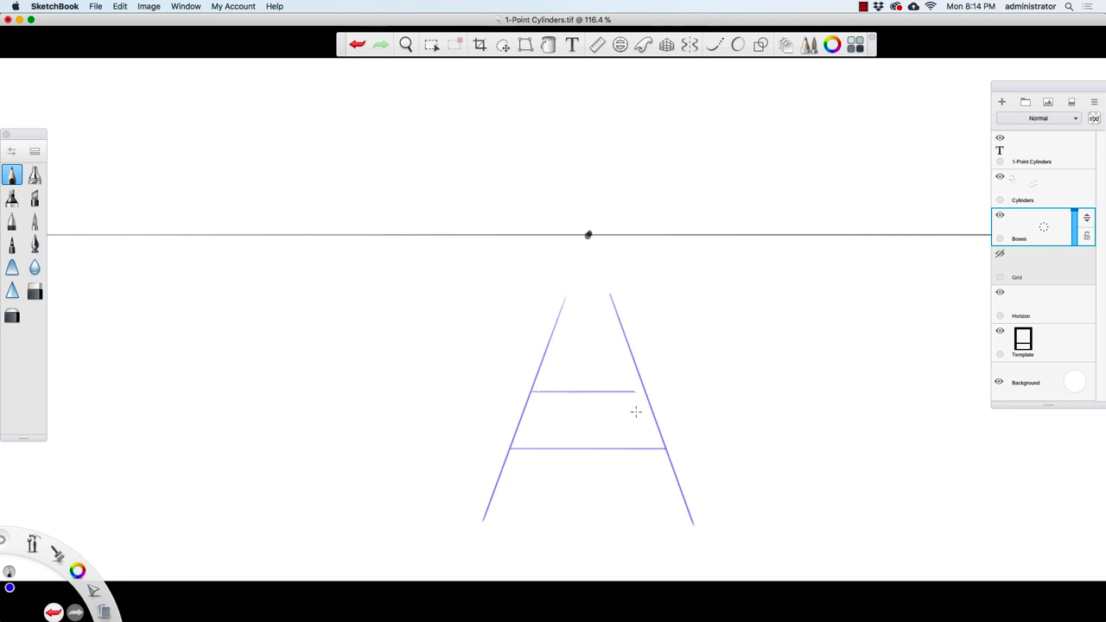
Erase small gaps in the perspective lines just outside the four corners of the trapezoid base.
key(e)
scroll(662, 397, up, 5)
click(612, 374)
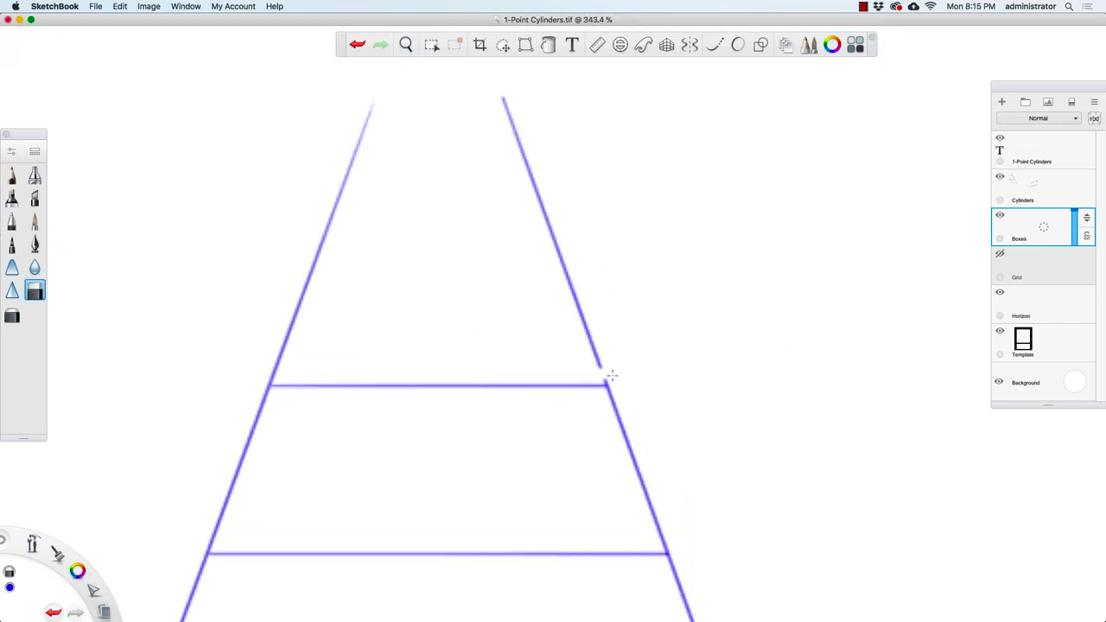
click(265, 374)
click(671, 559)
click(204, 566)
Erase the leftover perspective line segments above and below the trapezoid base.
key(alt+super)
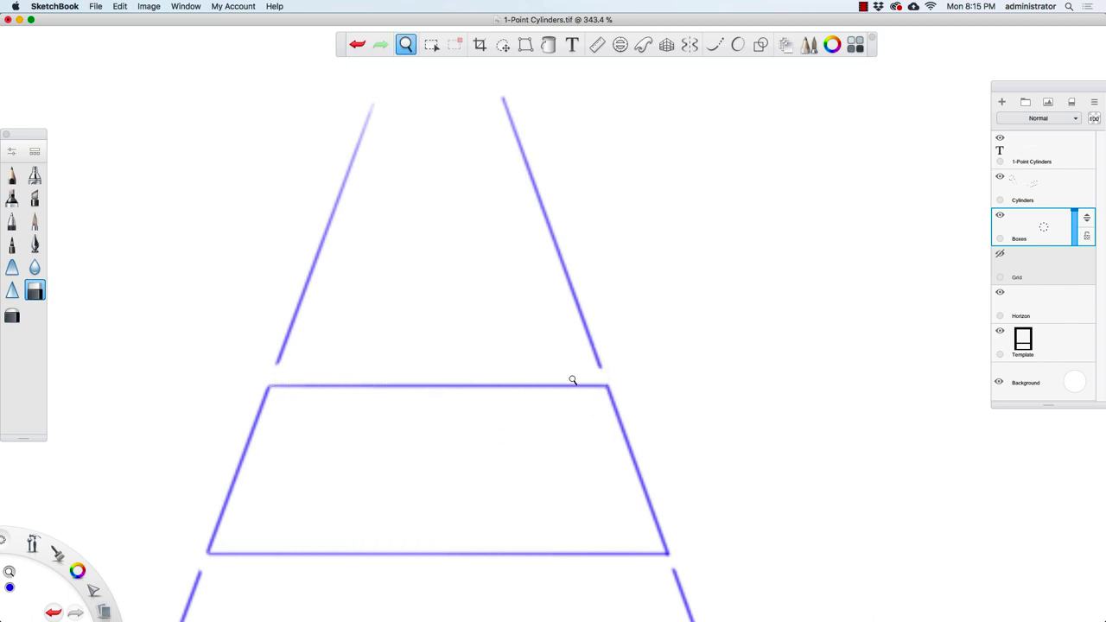
mouse_move(497, 382)
mouse_down()
mouse_move(508, 380)
mouse_move(406, 378)
mouse_up()
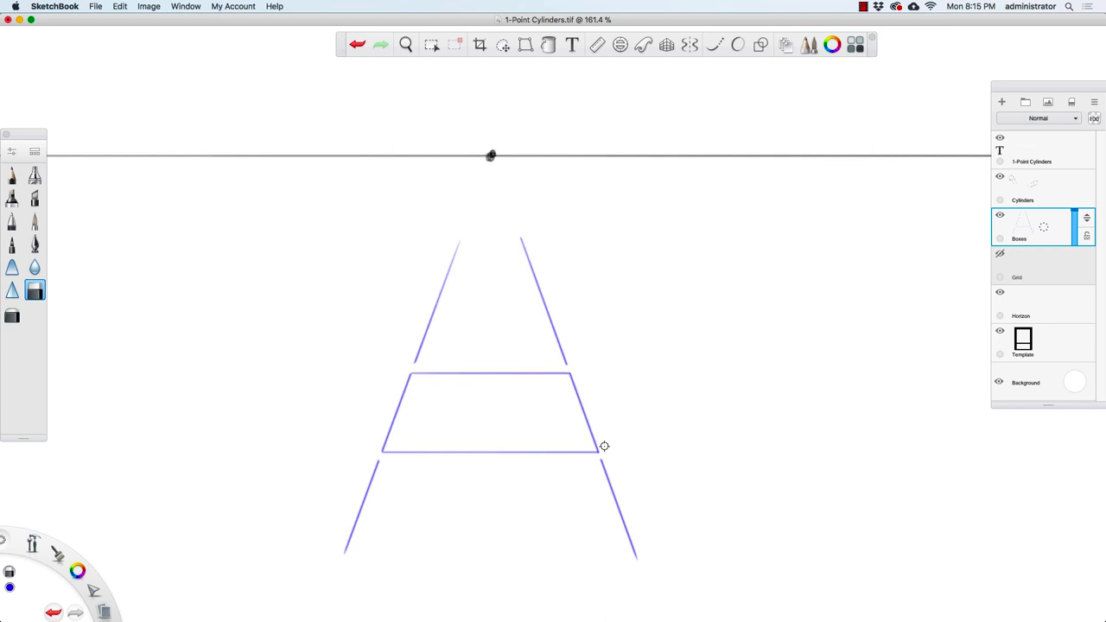
drag(518, 230, 550, 319)
drag(412, 355, 436, 300)
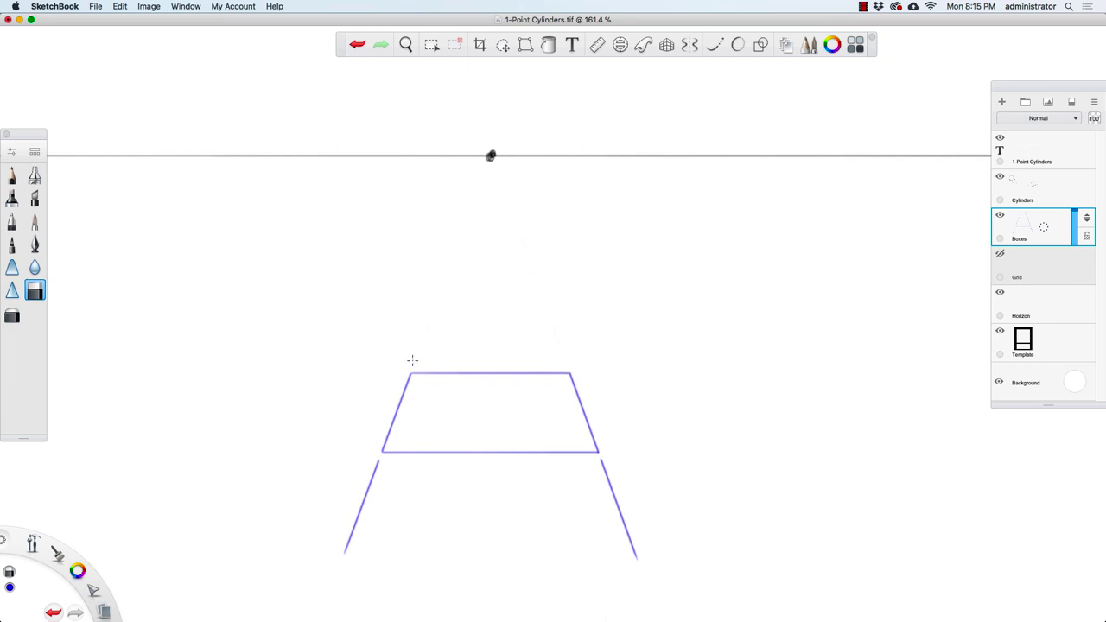
drag(380, 464, 352, 527)
drag(594, 464, 634, 550)
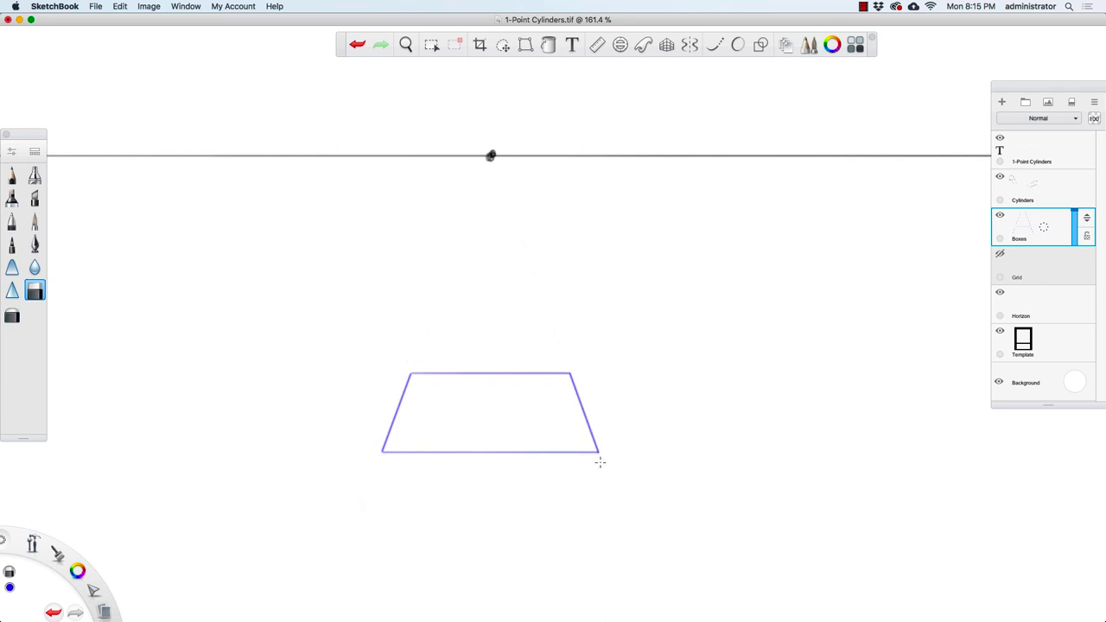
Draw the box's front face in blue pencil with two verticals from the front base corners and a horizontal top edge below the horizon.
click(11, 175)
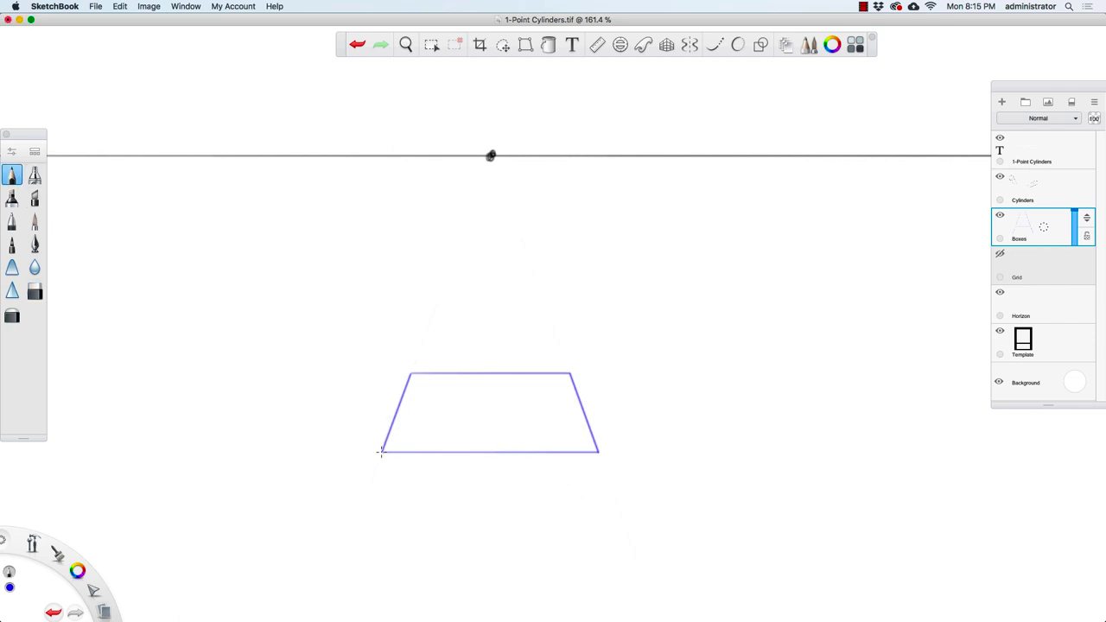
drag(381, 450, 394, 204)
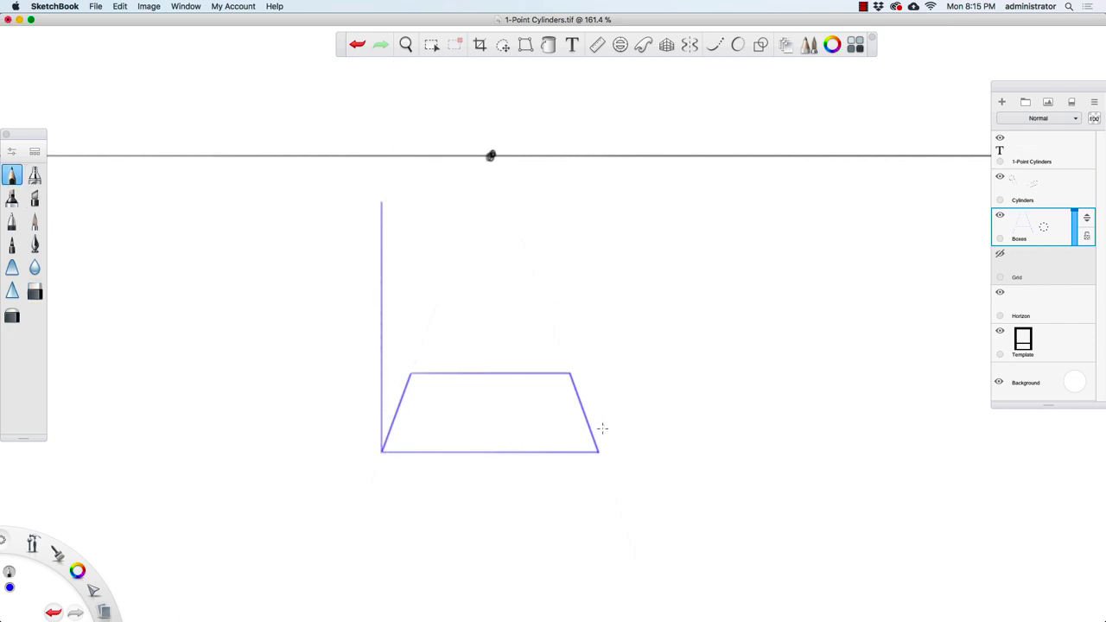
mouse_move(599, 450)
mouse_down()
mouse_move(607, 271)
mouse_move(626, 185)
mouse_up()
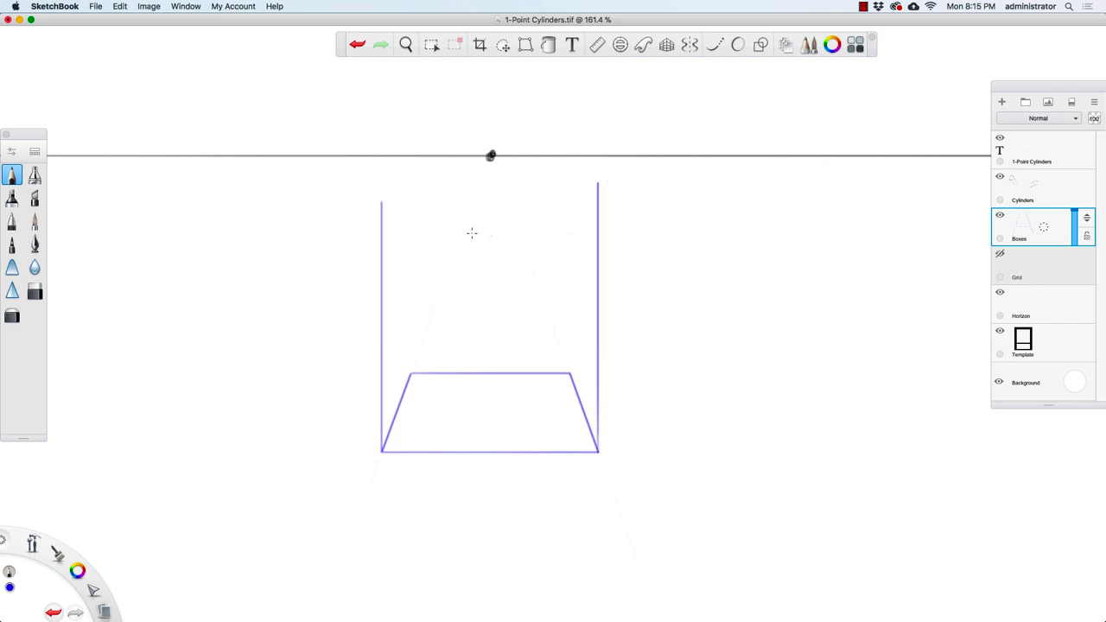
drag(381, 211, 571, 246)
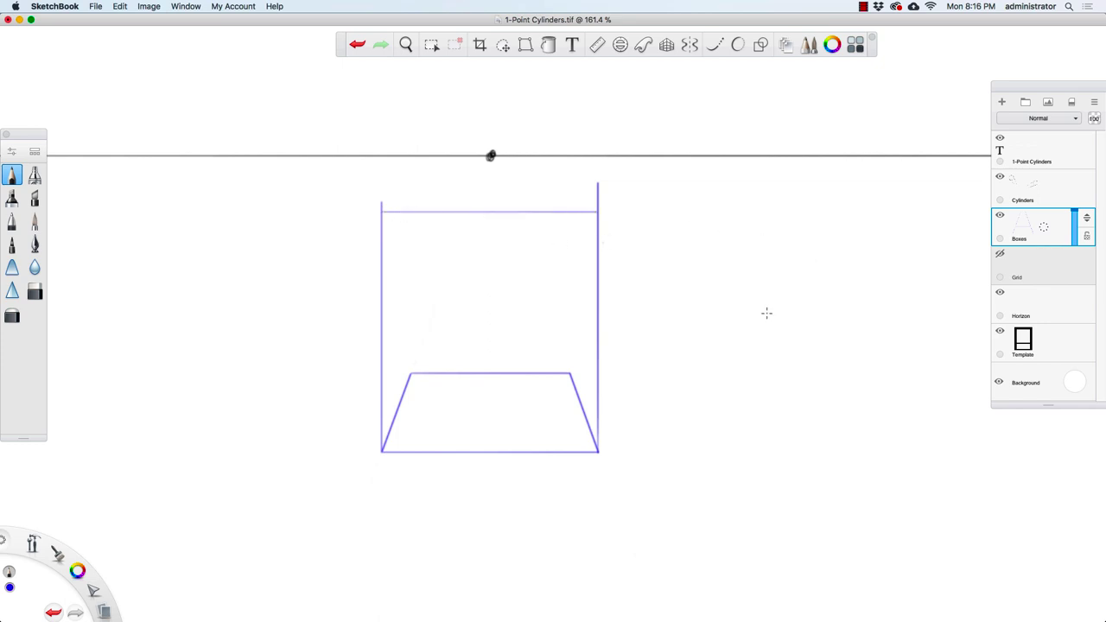
With the ruler through the vanishing point, draw receding blue lines from both top front corners, then remove the ruler.
click(598, 45)
drag(568, 248, 471, 168)
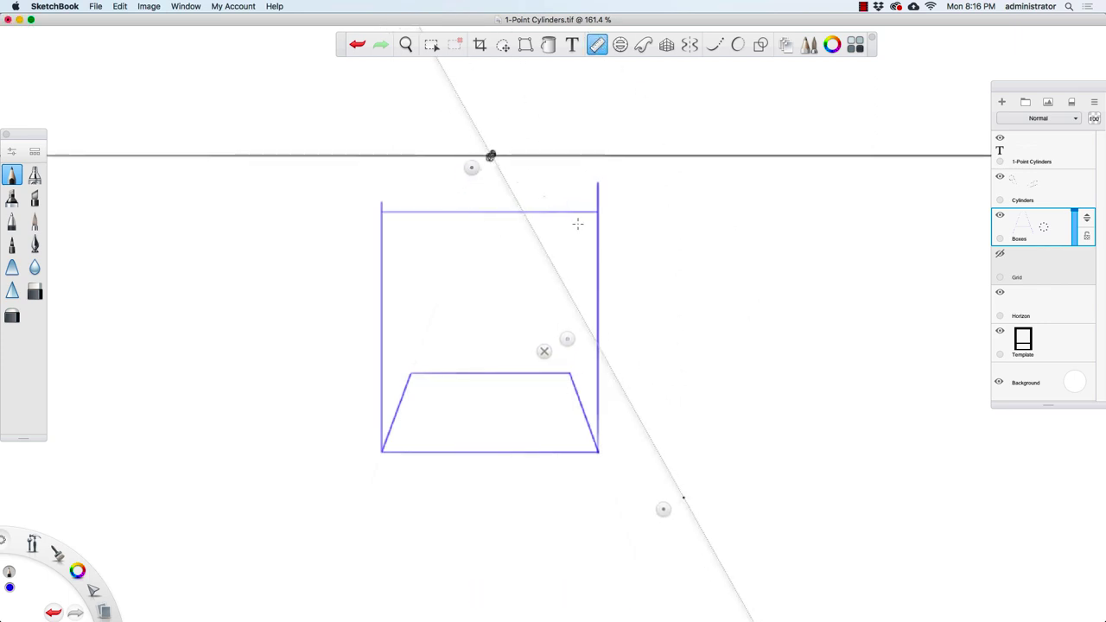
drag(660, 508, 168, 321)
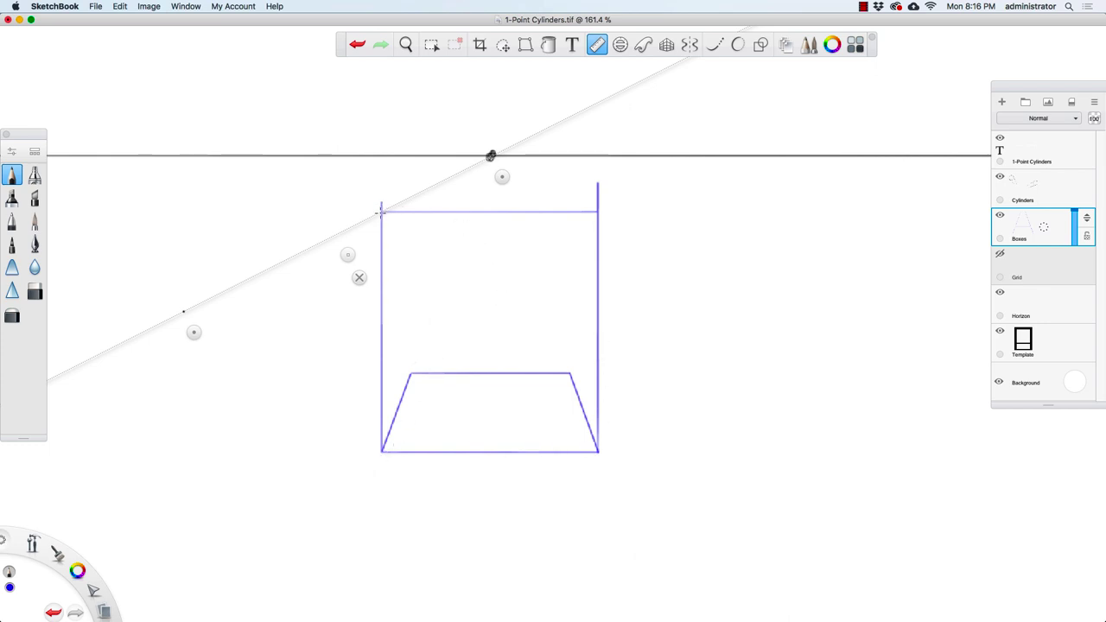
drag(380, 211, 455, 177)
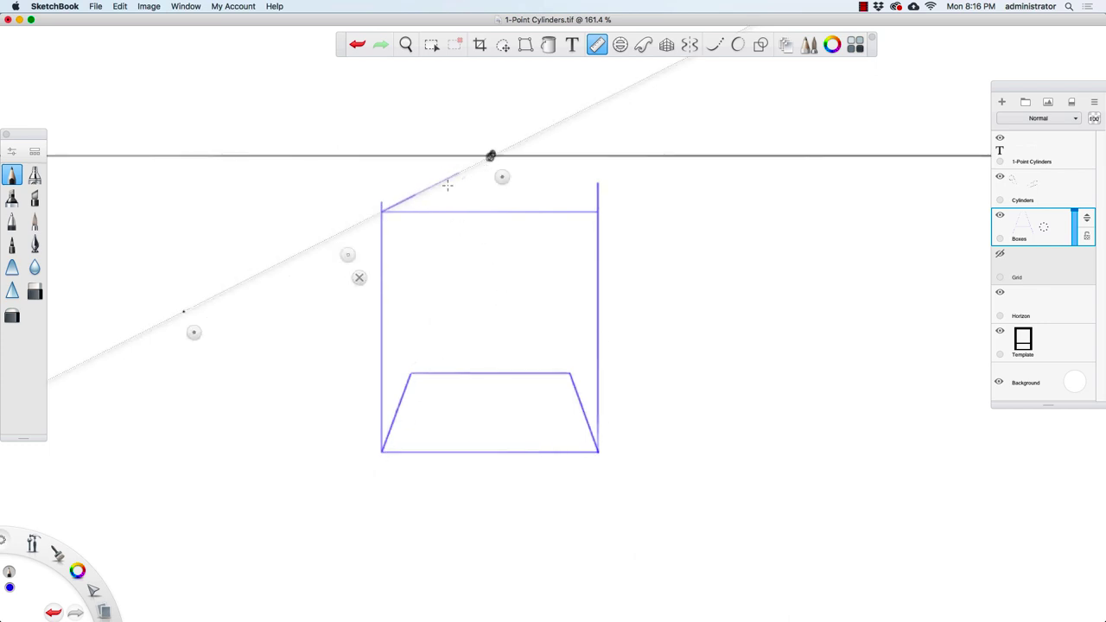
drag(195, 329, 716, 282)
drag(599, 210, 581, 193)
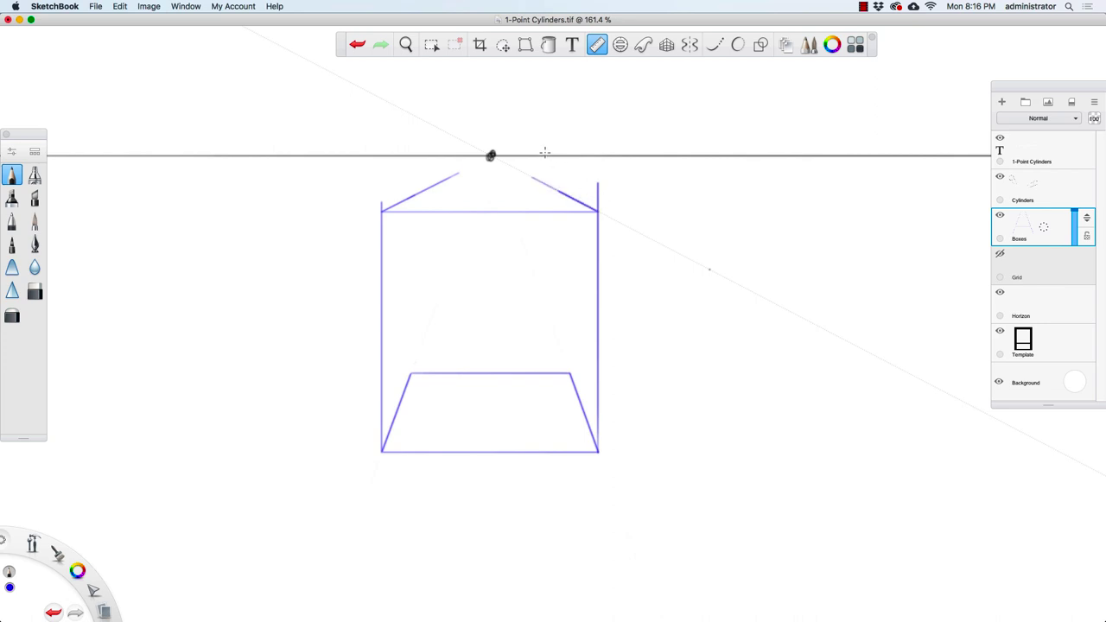
click(578, 256)
Draw verticals up from the two back base corners to the receding lines and join them with the horizontal back top edge.
drag(414, 320, 422, 237)
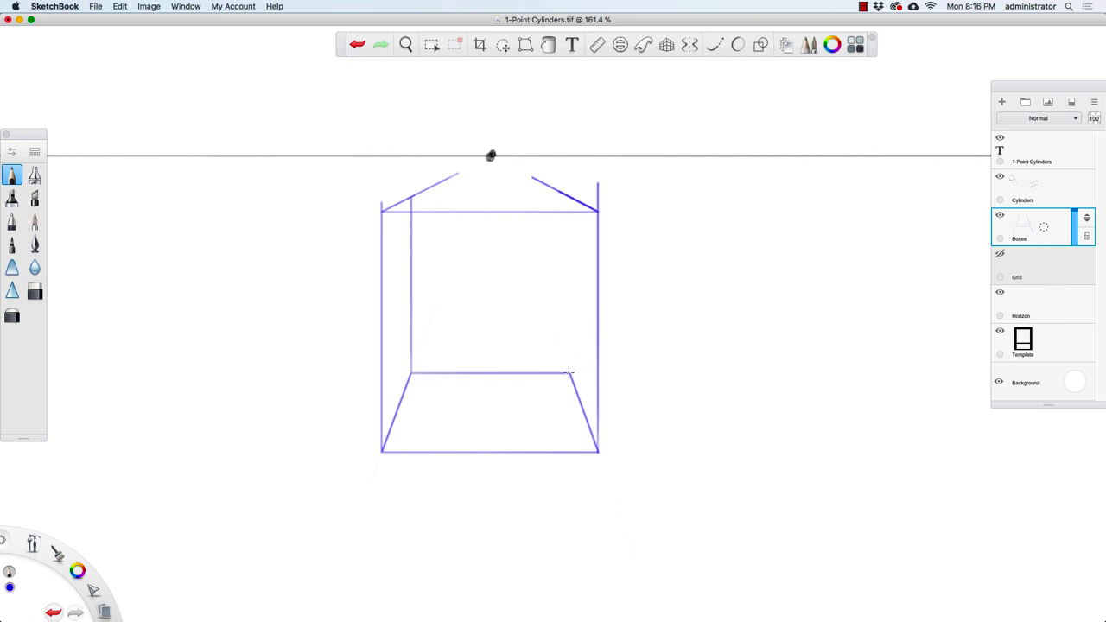
drag(569, 372, 580, 235)
key(space)
drag(551, 185, 630, 216)
drag(614, 254, 694, 278)
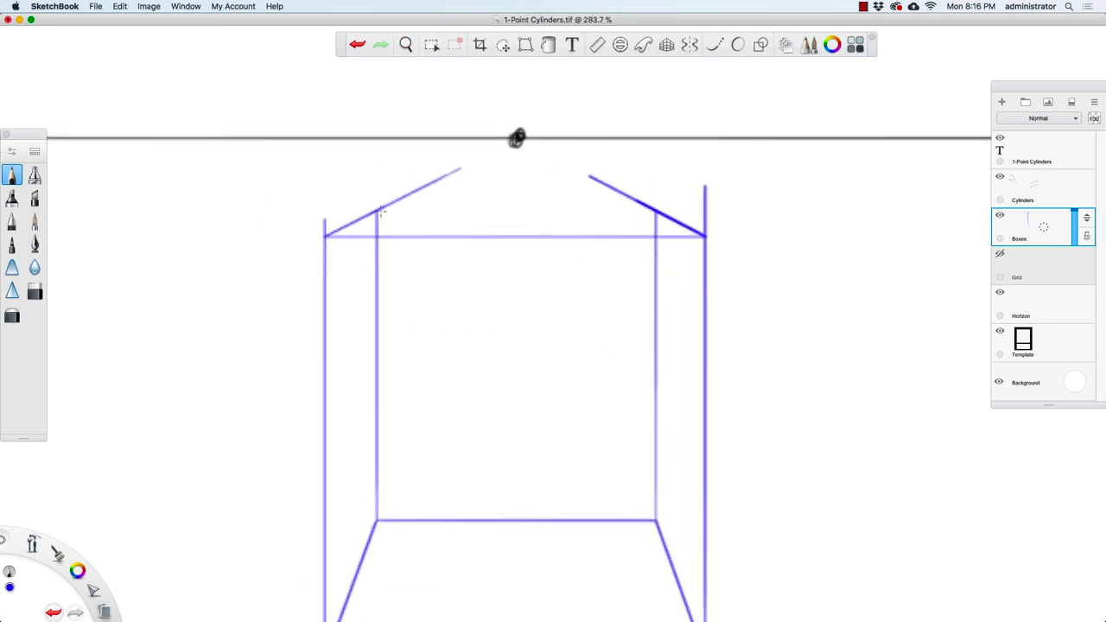
drag(381, 211, 640, 231)
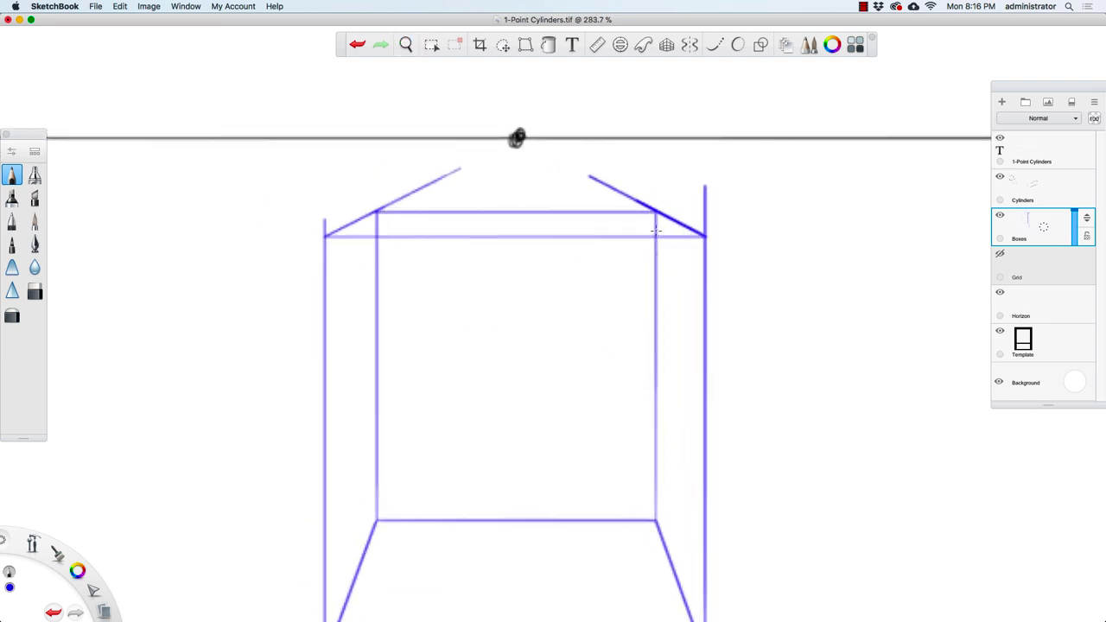
Erase the line ends that overshoot the box's top corners on both sides.
key(space)
mouse_move(617, 317)
mouse_down()
mouse_move(570, 326)
mouse_move(516, 385)
mouse_up()
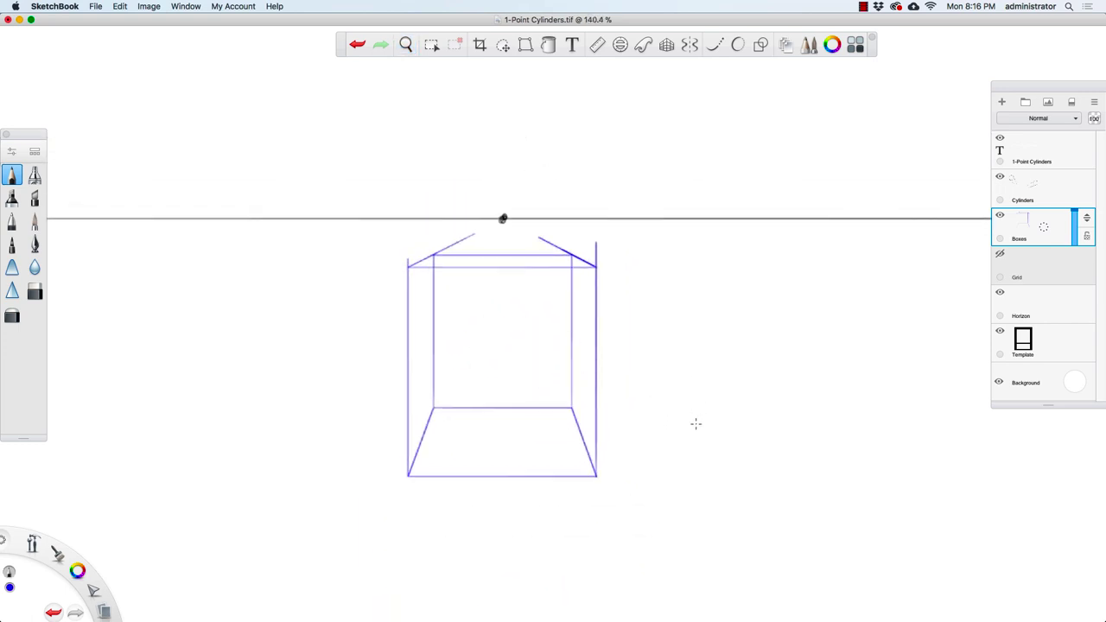
click(35, 292)
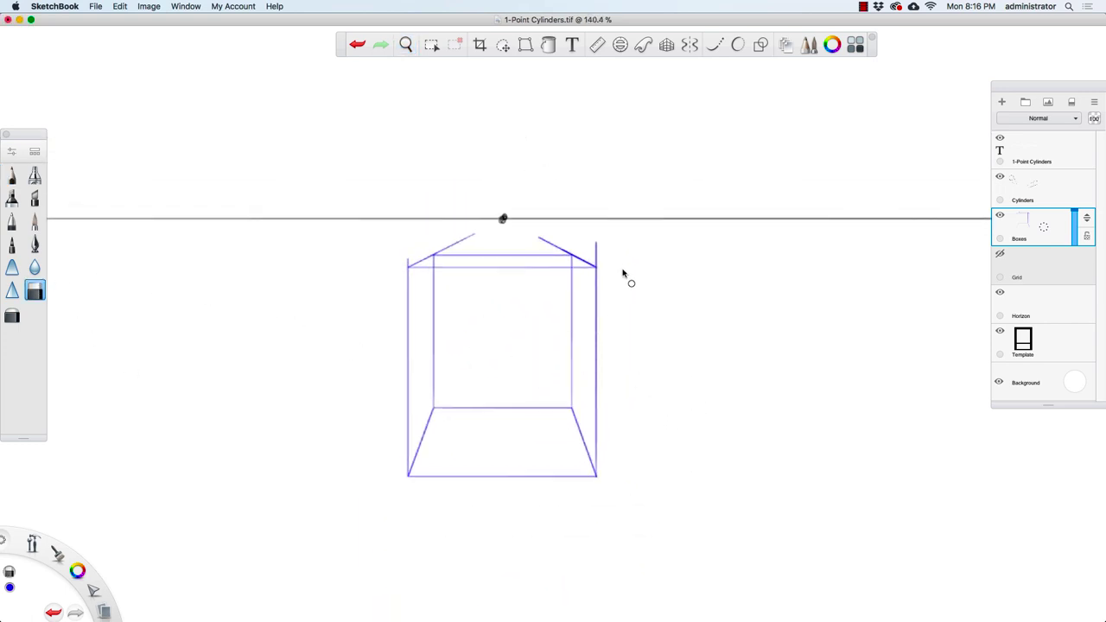
key(space)
drag(623, 273, 735, 252)
mouse_move(586, 205)
mouse_down()
mouse_move(578, 238)
mouse_move(449, 186)
mouse_up()
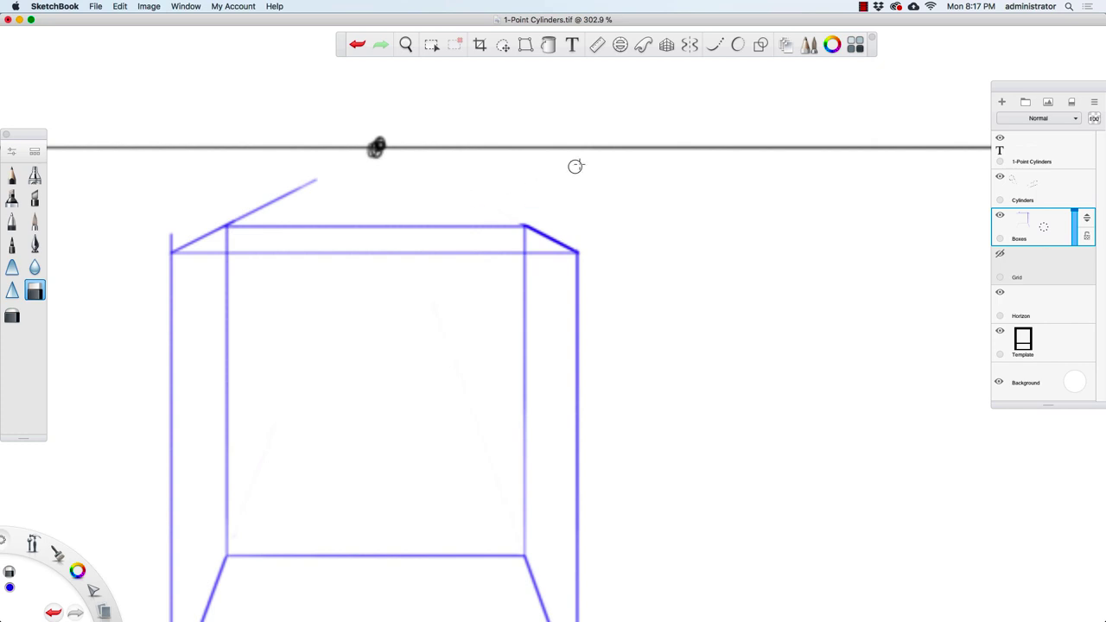
mouse_move(230, 221)
mouse_down()
mouse_move(248, 189)
mouse_move(225, 221)
mouse_move(317, 179)
mouse_up()
Erase short gaps in the box's hidden back verticals, back base edge and receding base edges to make them dashed.
key(space)
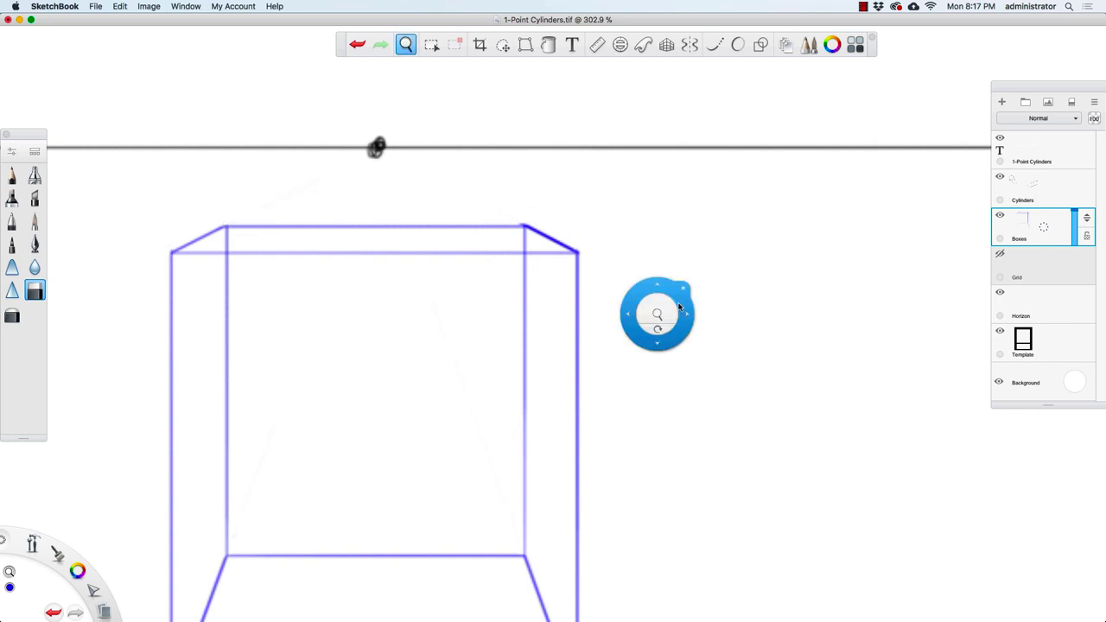
drag(679, 308, 627, 414)
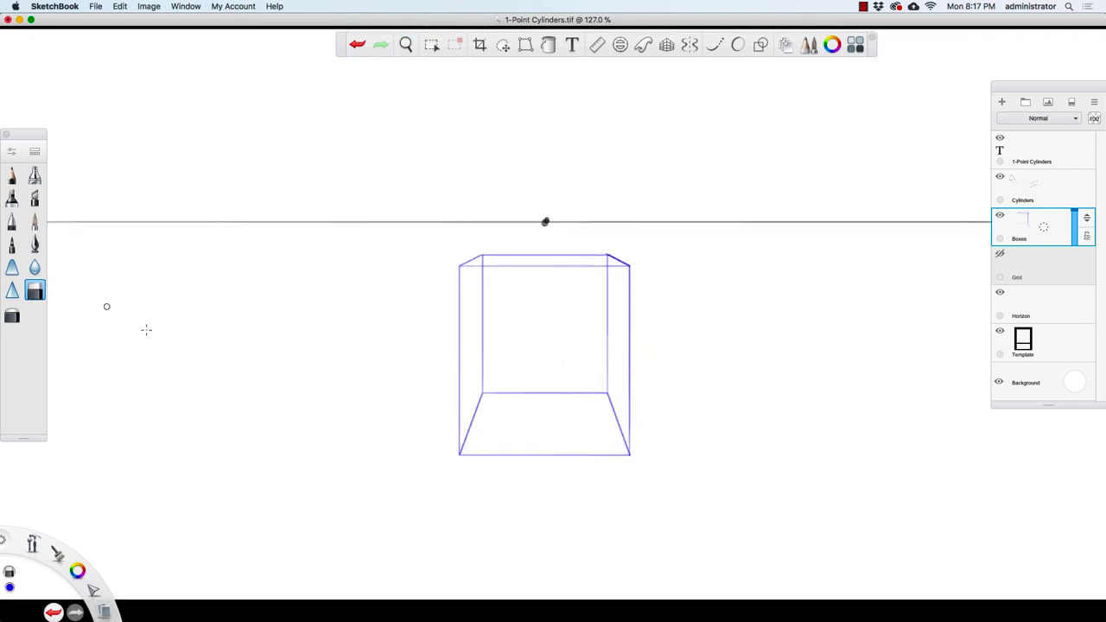
key(space)
drag(508, 327, 610, 311)
mouse_move(432, 200)
mouse_down()
mouse_move(446, 202)
mouse_move(444, 231)
mouse_up()
drag(429, 381, 442, 384)
mouse_move(429, 408)
mouse_down()
mouse_move(442, 409)
mouse_move(442, 432)
mouse_up()
mouse_move(428, 448)
mouse_down()
mouse_move(428, 476)
mouse_move(427, 526)
mouse_move(412, 498)
mouse_move(406, 562)
mouse_up()
drag(452, 454, 454, 472)
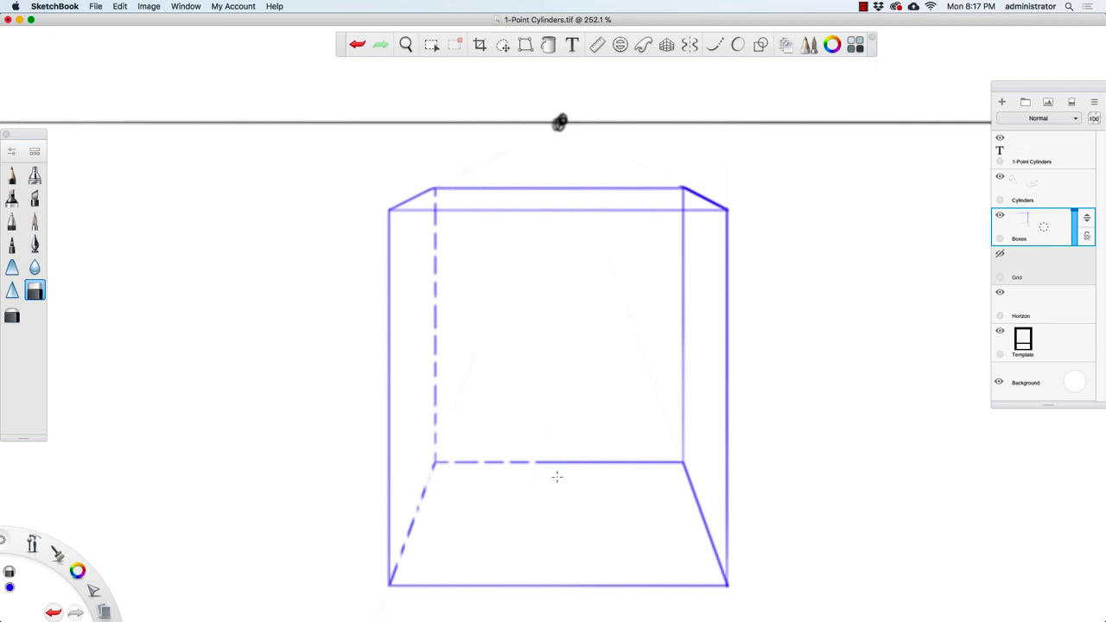
drag(646, 489, 695, 419)
mouse_move(693, 377)
mouse_down()
mouse_move(685, 292)
mouse_move(694, 275)
mouse_move(685, 248)
mouse_move(699, 230)
mouse_move(676, 198)
mouse_up()
mouse_move(700, 459)
mouse_down()
mouse_move(674, 494)
mouse_move(697, 525)
mouse_move(713, 518)
mouse_move(726, 557)
mouse_up()
Make the Cylinders layer active and place an ellipse guide at the centre of the box's base.
key(space)
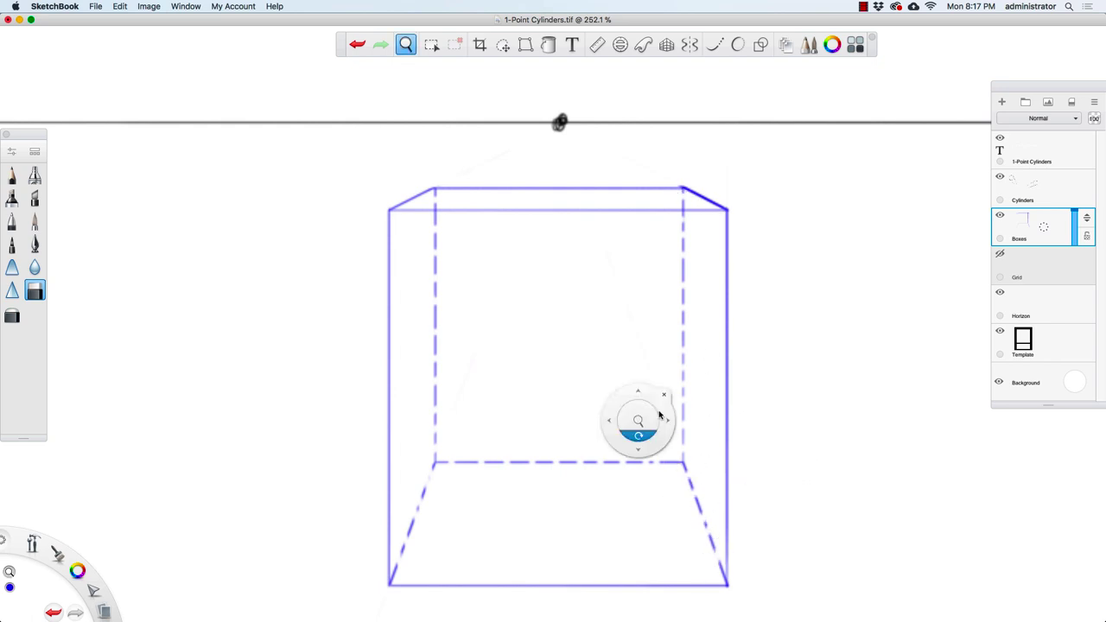
mouse_move(658, 414)
mouse_down()
mouse_move(625, 421)
mouse_move(732, 360)
mouse_up()
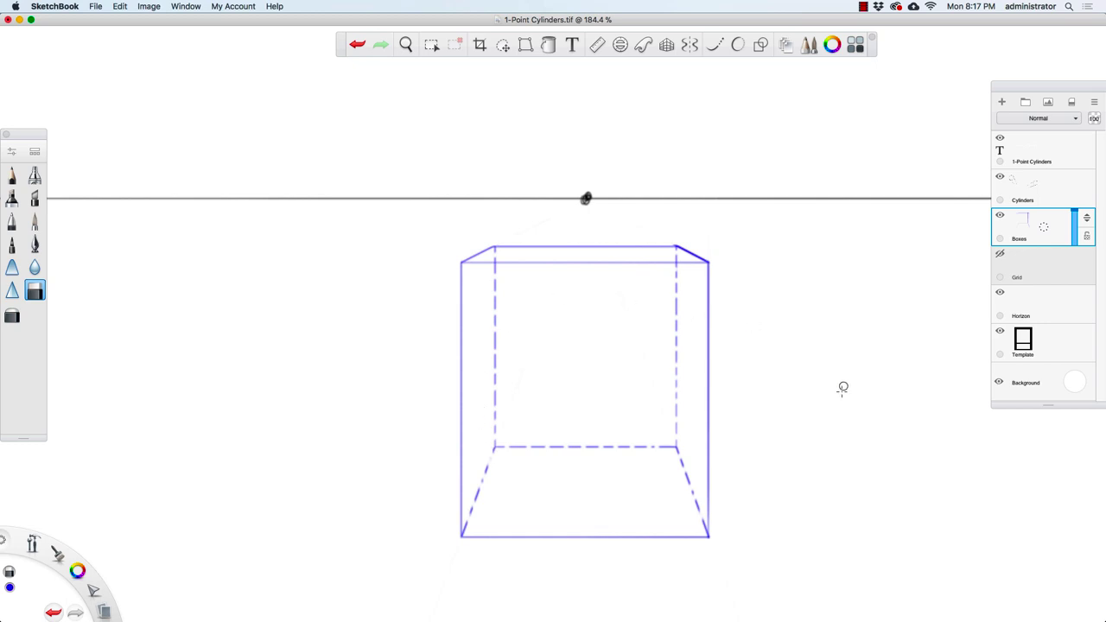
key(space)
drag(755, 387, 703, 415)
drag(727, 460, 621, 393)
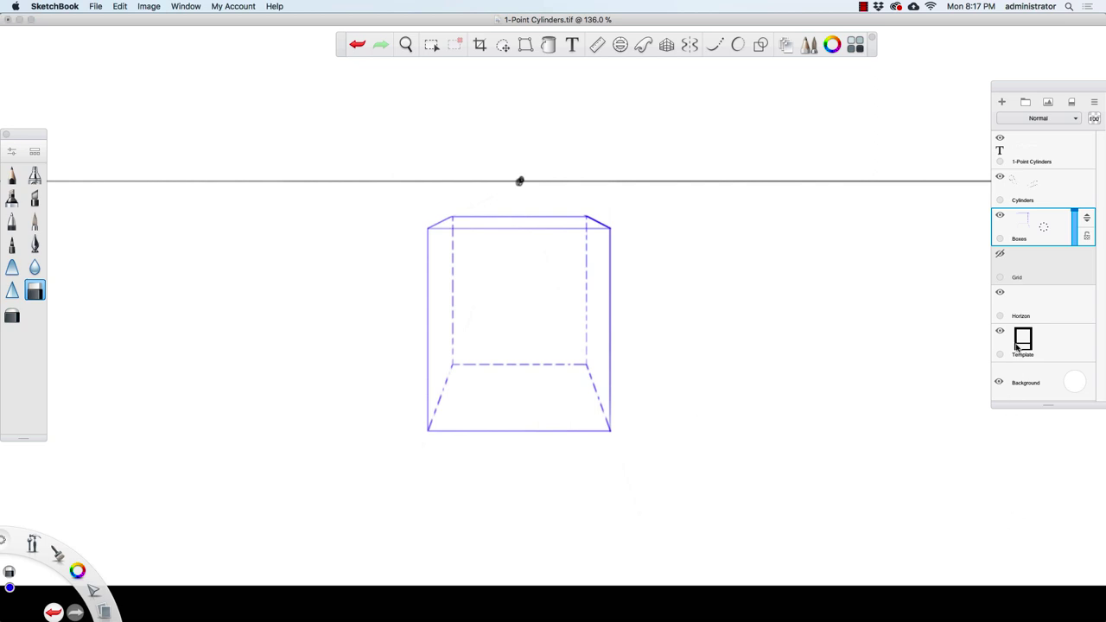
click(1042, 184)
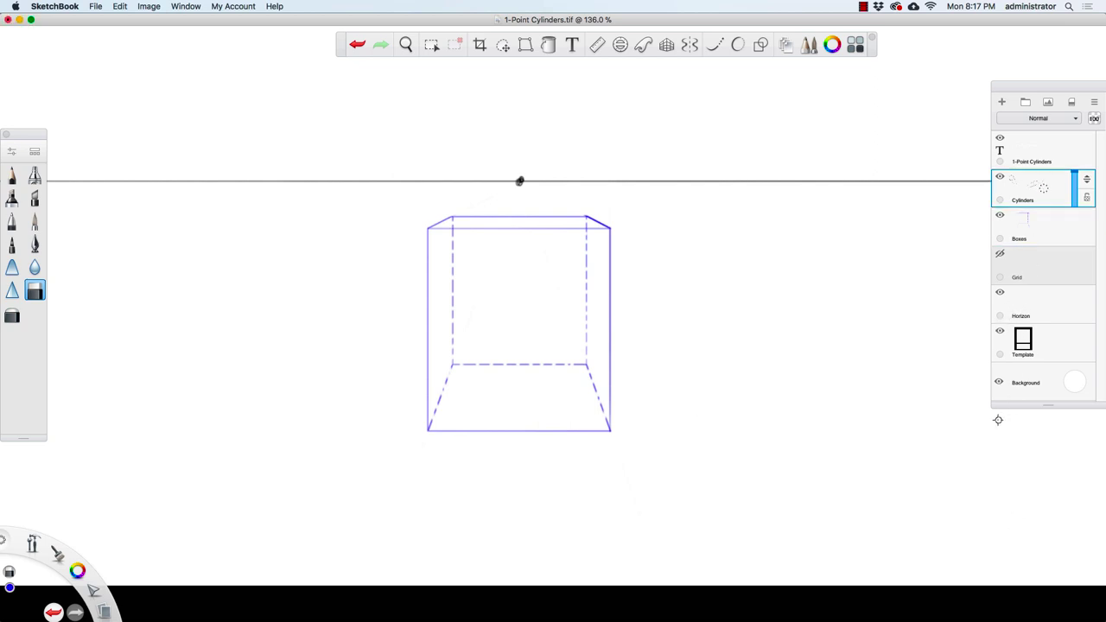
click(620, 44)
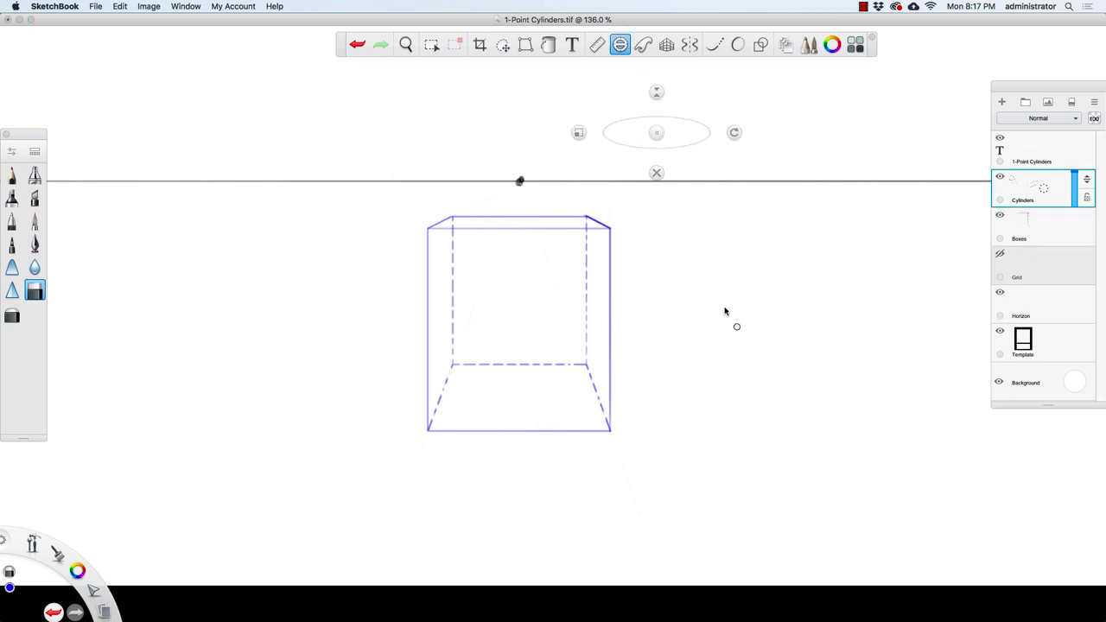
drag(657, 133, 519, 398)
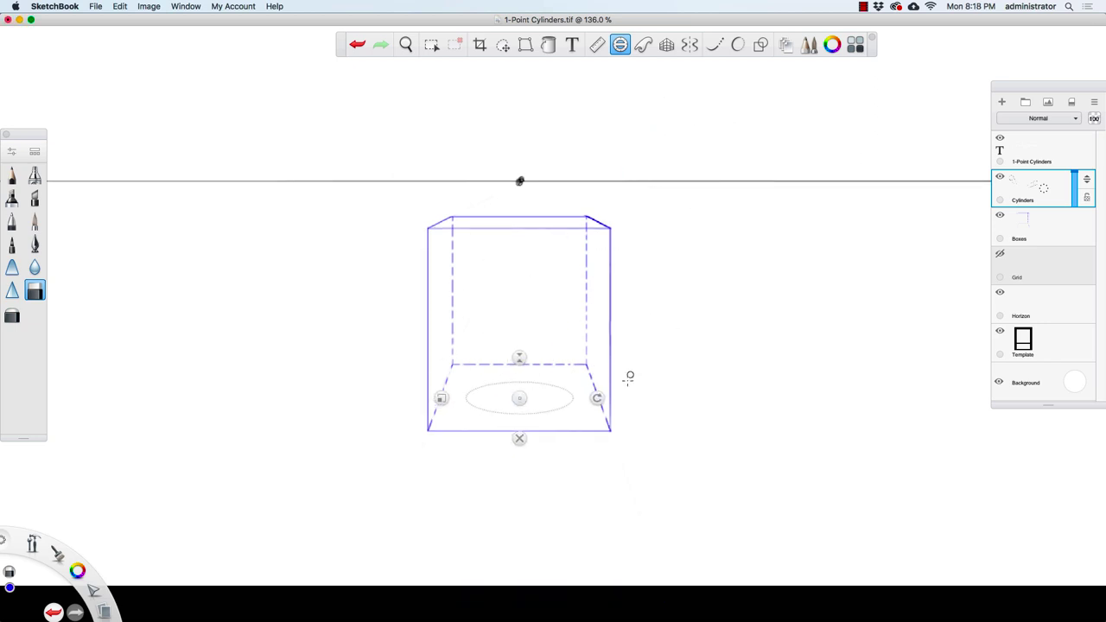
key(space)
drag(596, 369, 680, 369)
drag(689, 395, 804, 426)
drag(519, 398, 559, 441)
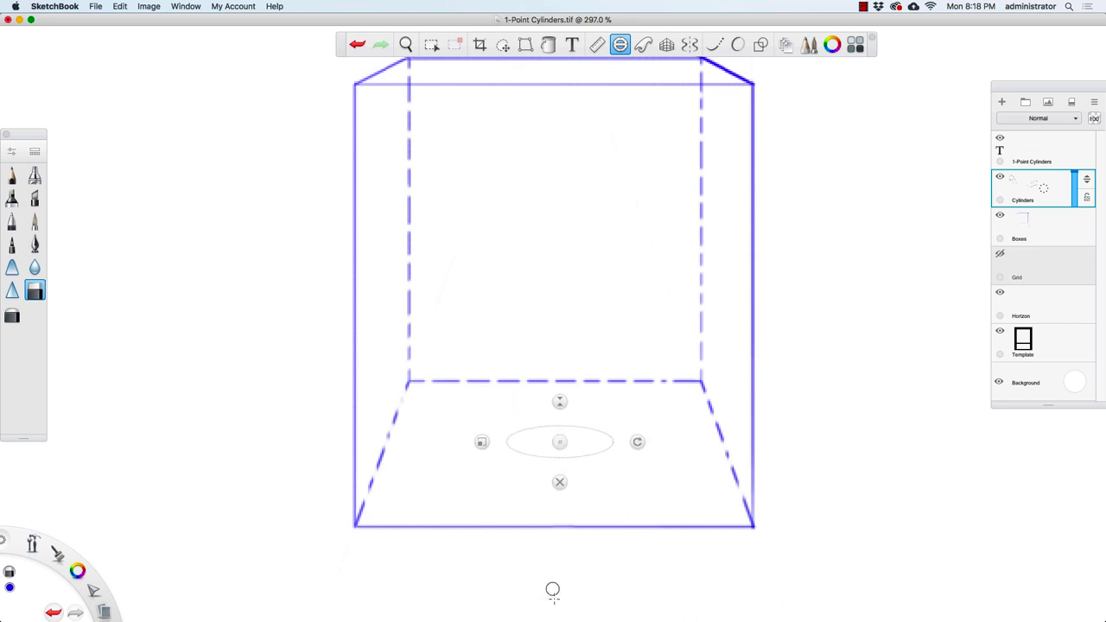
Scale, reshape and recentre the ellipse guide until it fits the four edges of the box's base.
drag(559, 399, 560, 401)
drag(479, 438, 351, 364)
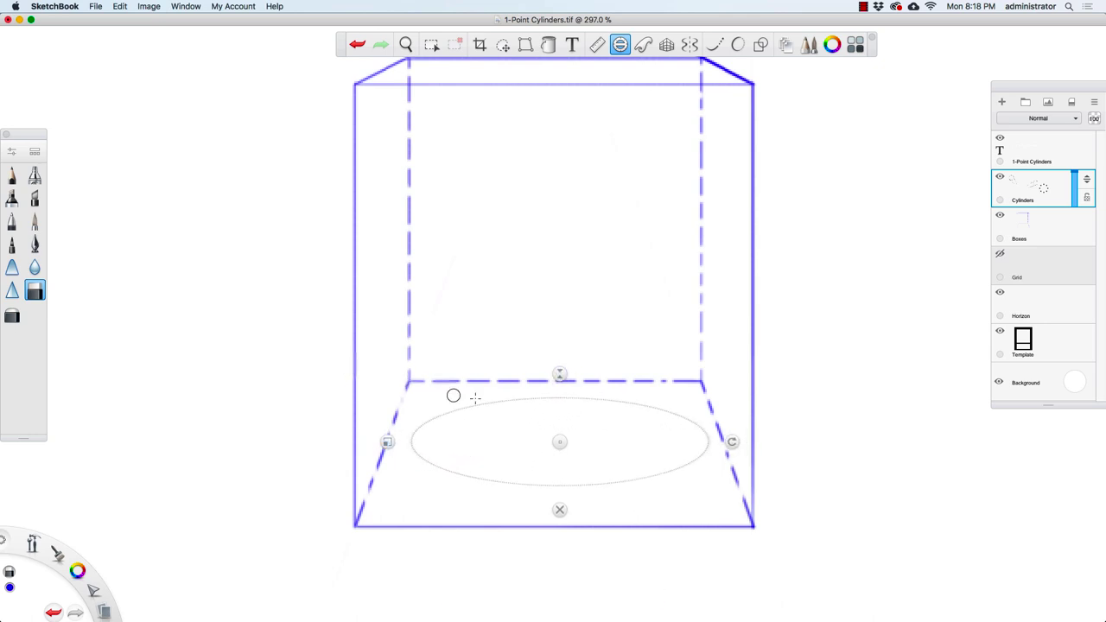
drag(560, 373, 600, 323)
drag(562, 437, 562, 439)
drag(550, 363, 551, 355)
drag(551, 446, 553, 448)
drag(554, 359, 553, 356)
drag(381, 453, 358, 452)
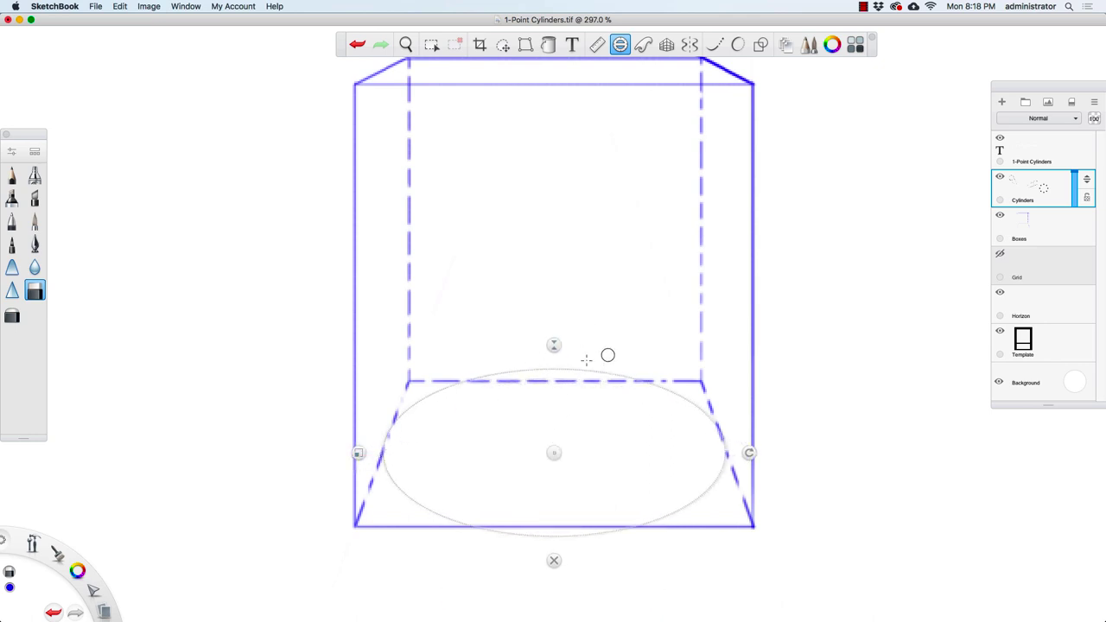
drag(553, 345, 553, 350)
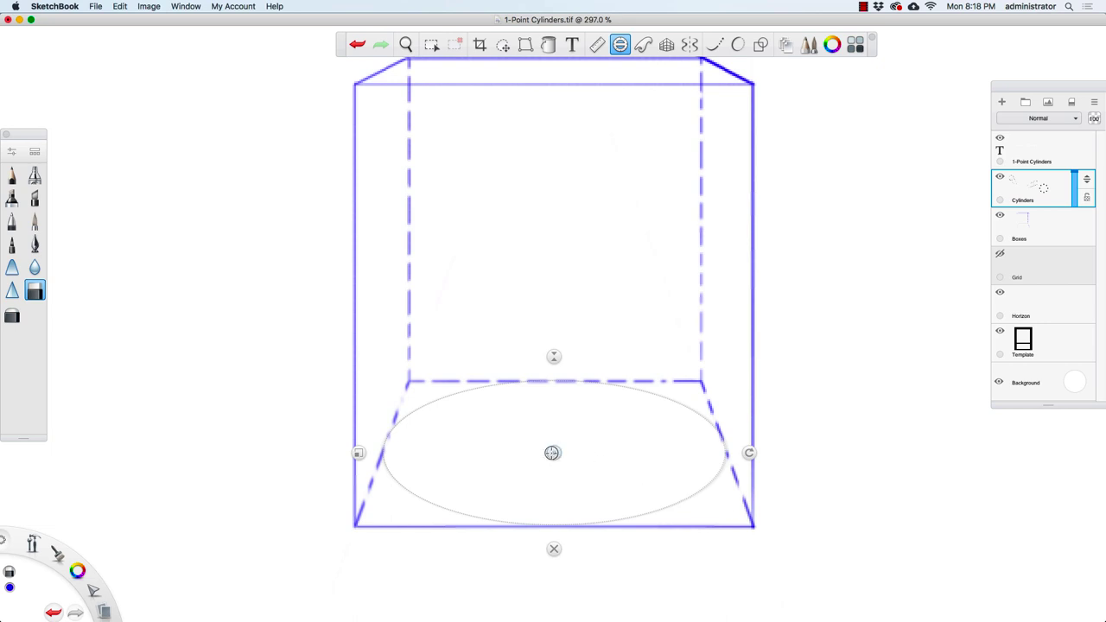
drag(553, 452, 555, 454)
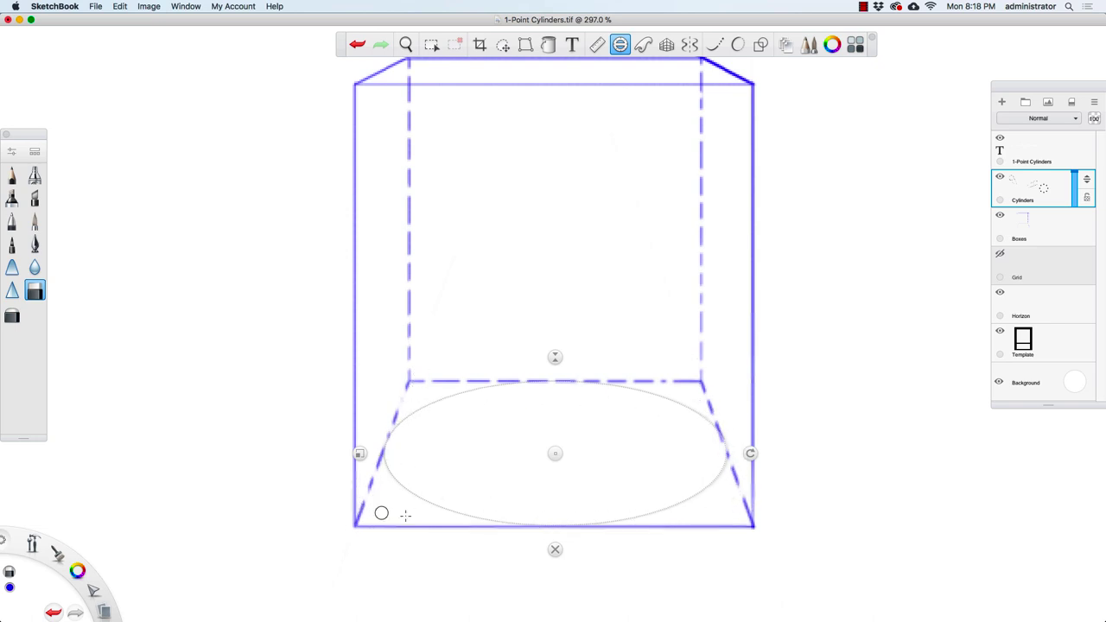
Nudge the ellipse guide into line with the box's base and trace the full ellipse with the pencil in black.
drag(554, 453, 554, 455)
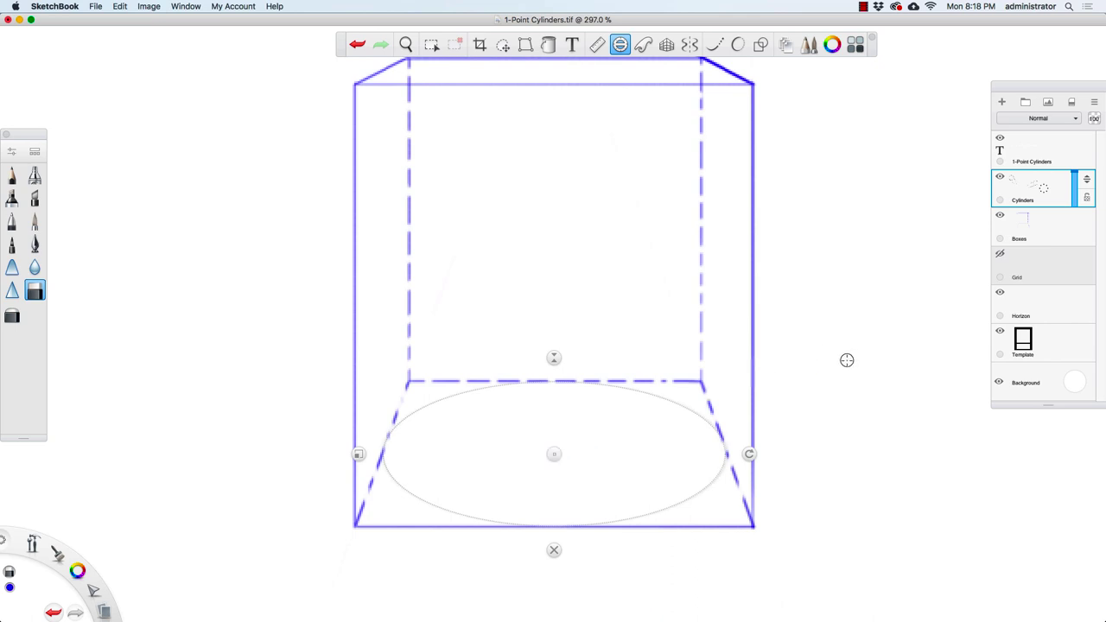
click(11, 175)
mouse_move(77, 570)
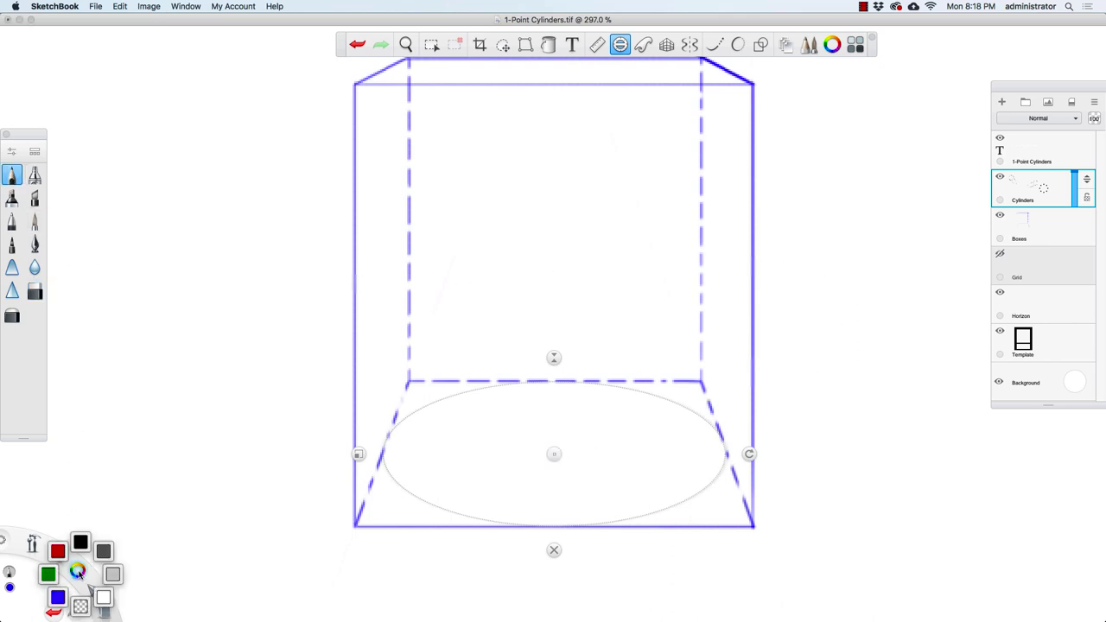
click(80, 543)
mouse_move(532, 394)
mouse_down()
mouse_move(505, 385)
mouse_move(395, 518)
mouse_move(760, 469)
mouse_move(518, 378)
mouse_move(377, 511)
mouse_move(629, 556)
mouse_move(772, 486)
mouse_move(790, 455)
mouse_move(862, 405)
mouse_up()
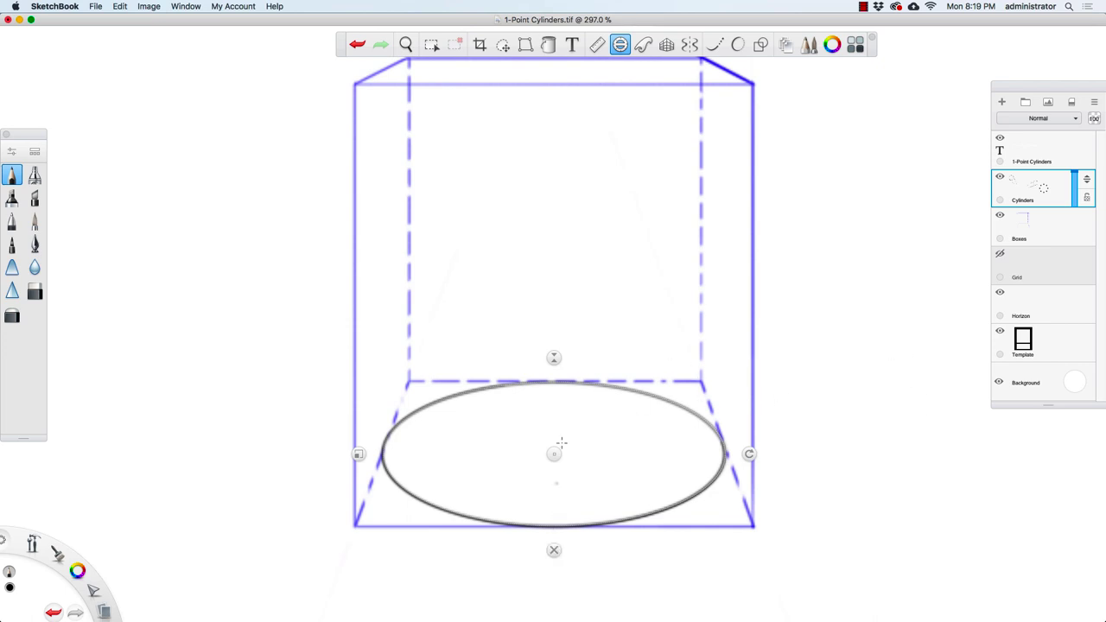
Dismiss the ellipse guide and draw the cylinder's two vertical sides from the base ellipse's widest points to the box's top edges.
click(554, 549)
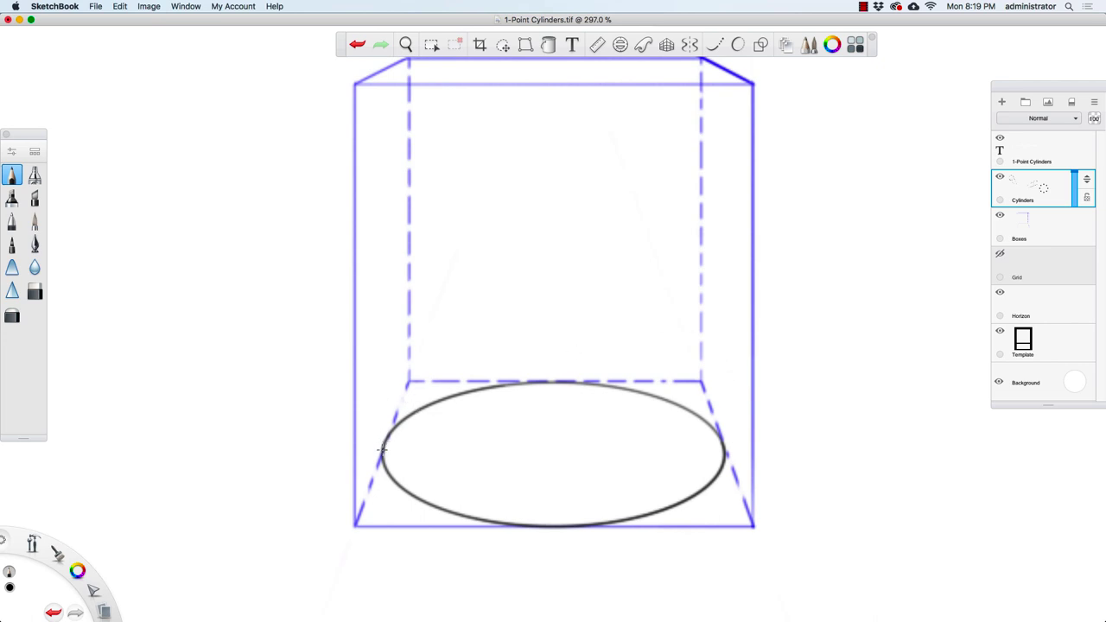
mouse_move(383, 443)
mouse_down()
mouse_move(390, 69)
mouse_move(399, 442)
mouse_up()
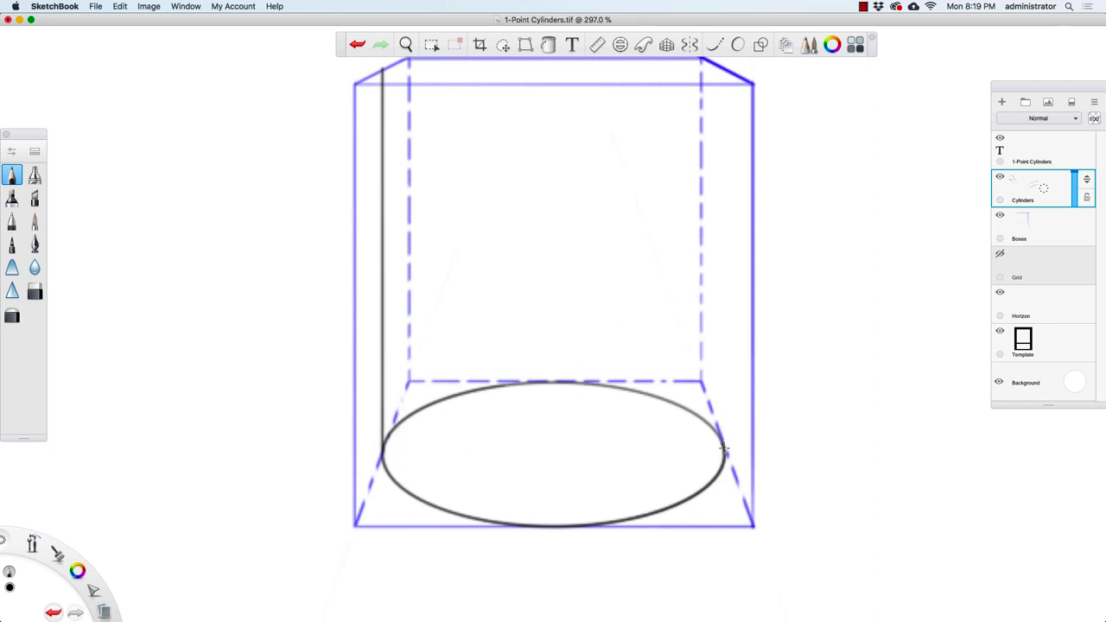
mouse_move(722, 446)
mouse_down()
mouse_move(737, 66)
mouse_move(740, 446)
mouse_up()
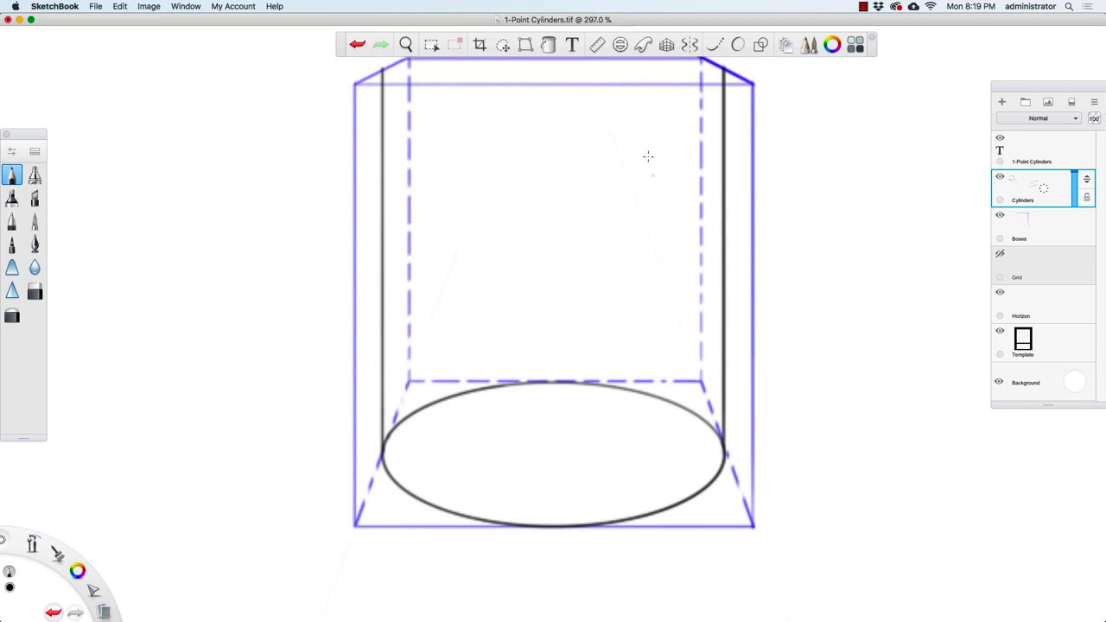
Fit the ellipse guide to the box's top face by moving and flattening it, trace the top ellipse in black, and dismiss the guide.
click(621, 44)
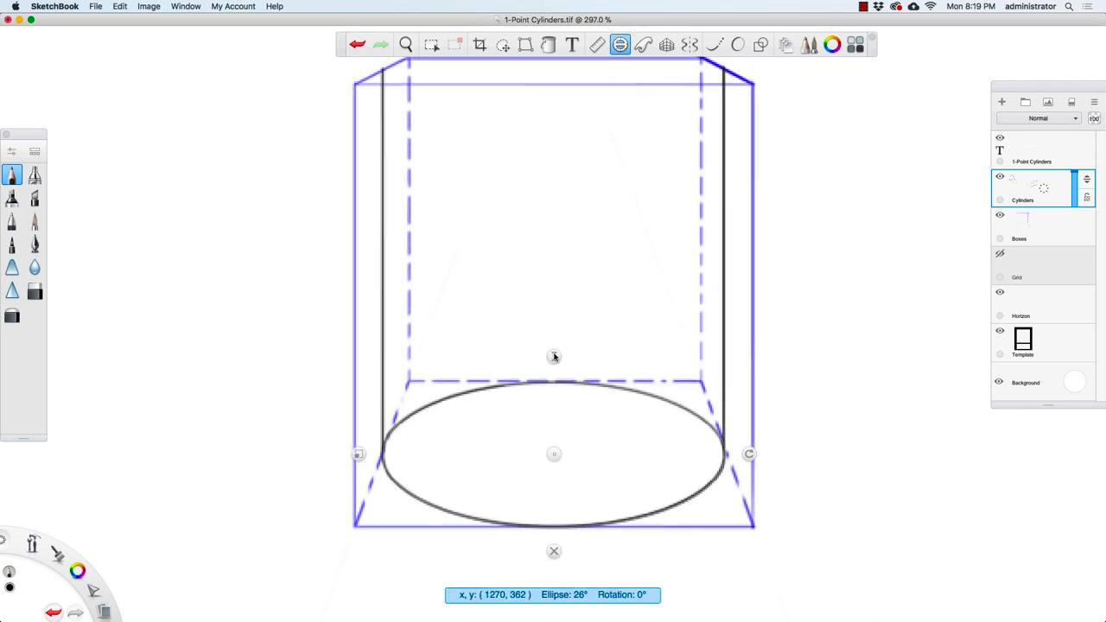
drag(553, 356, 554, 358)
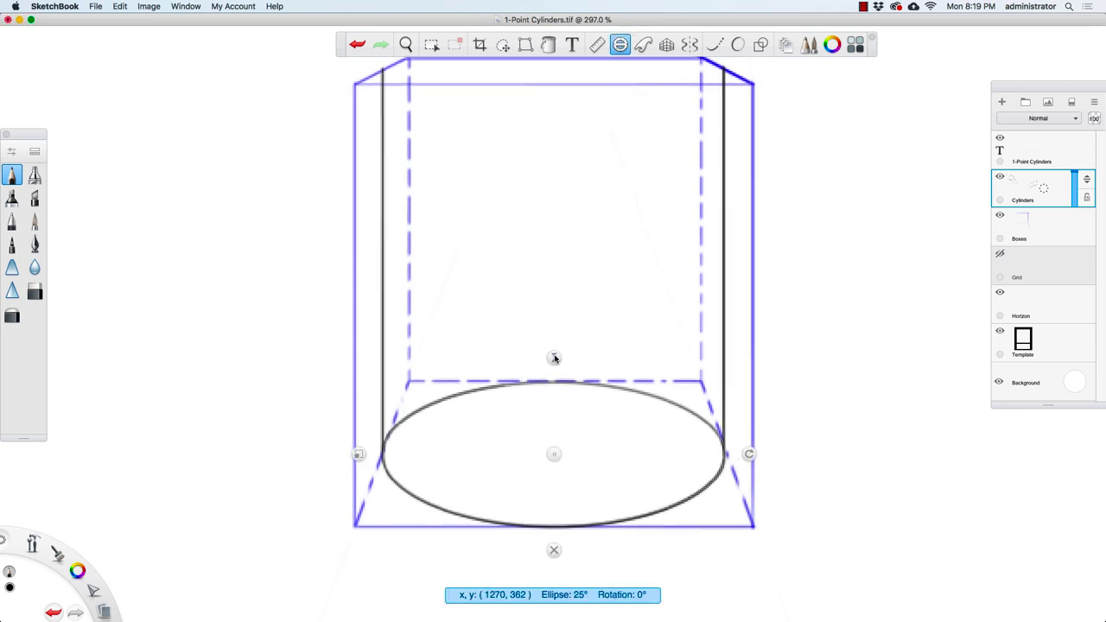
drag(554, 453, 553, 152)
key(space)
drag(592, 331, 596, 456)
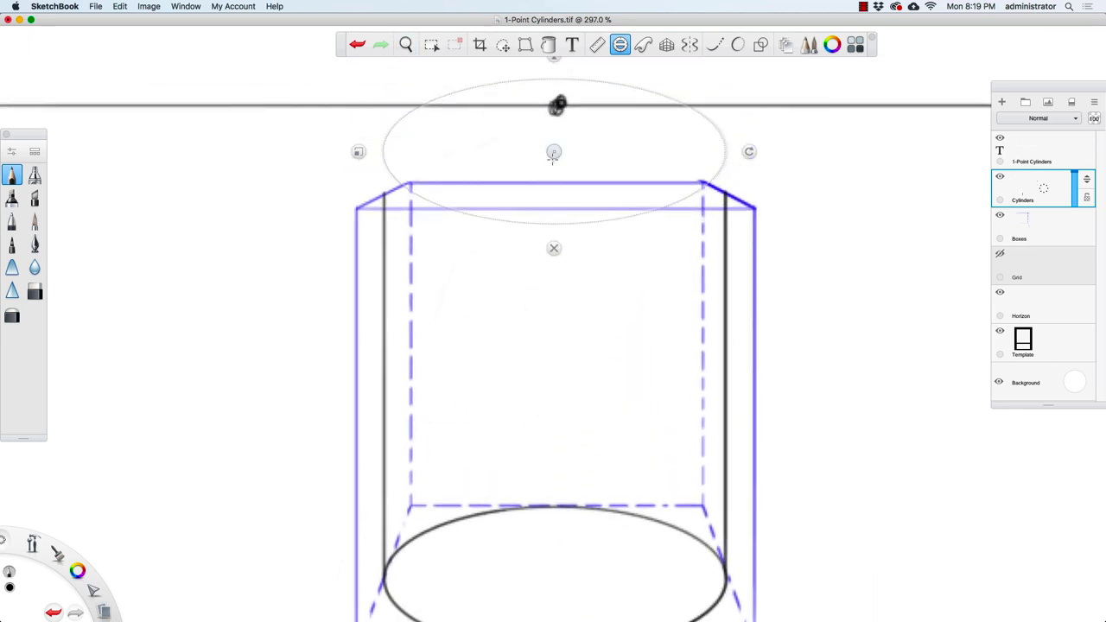
drag(553, 155, 553, 198)
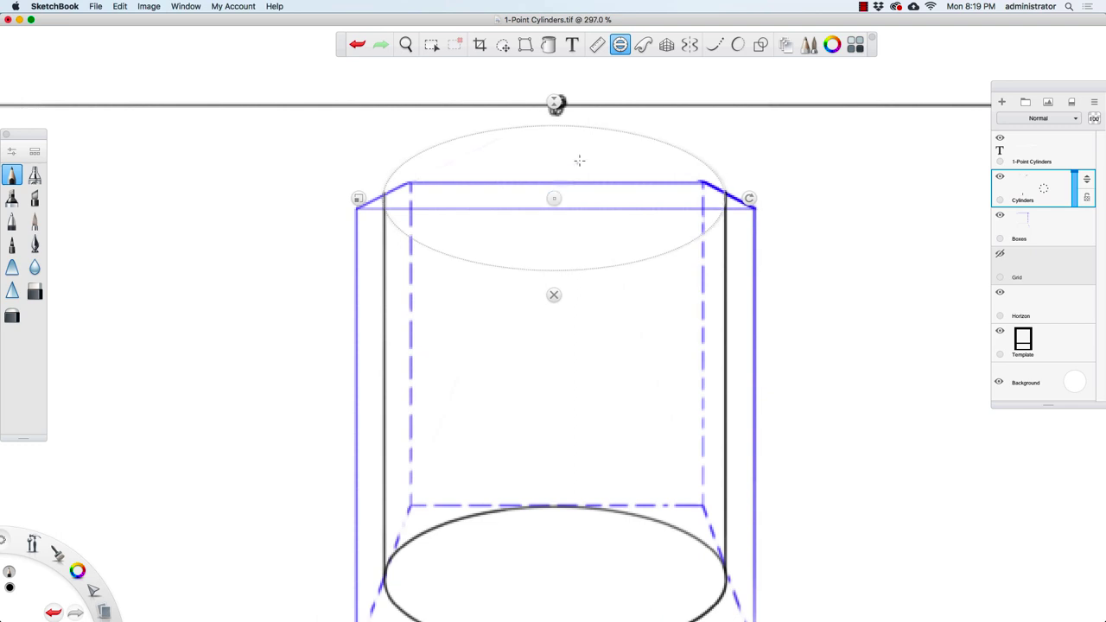
drag(555, 105, 554, 194)
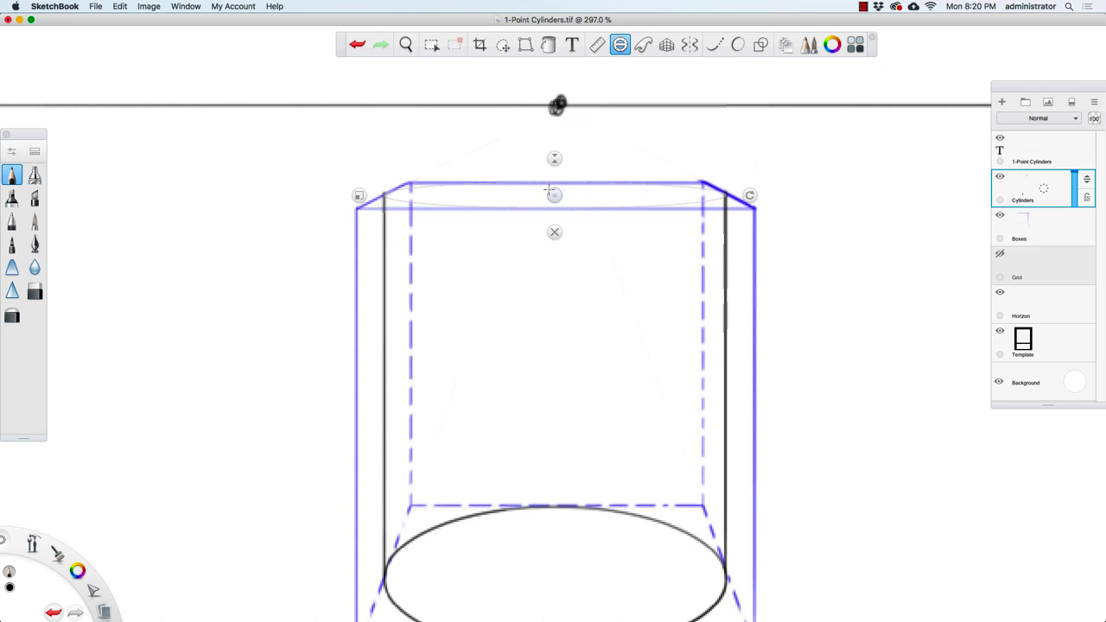
drag(554, 196, 554, 194)
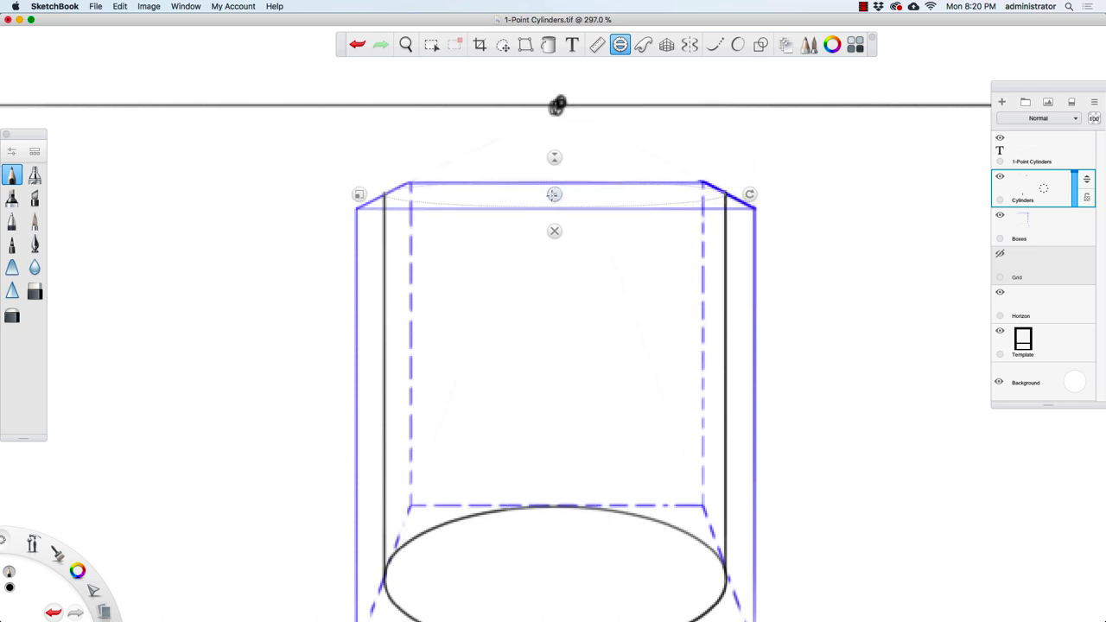
mouse_move(384, 201)
mouse_down()
mouse_move(506, 227)
mouse_move(758, 178)
mouse_move(465, 177)
mouse_move(499, 259)
mouse_move(858, 194)
mouse_move(596, 160)
mouse_up()
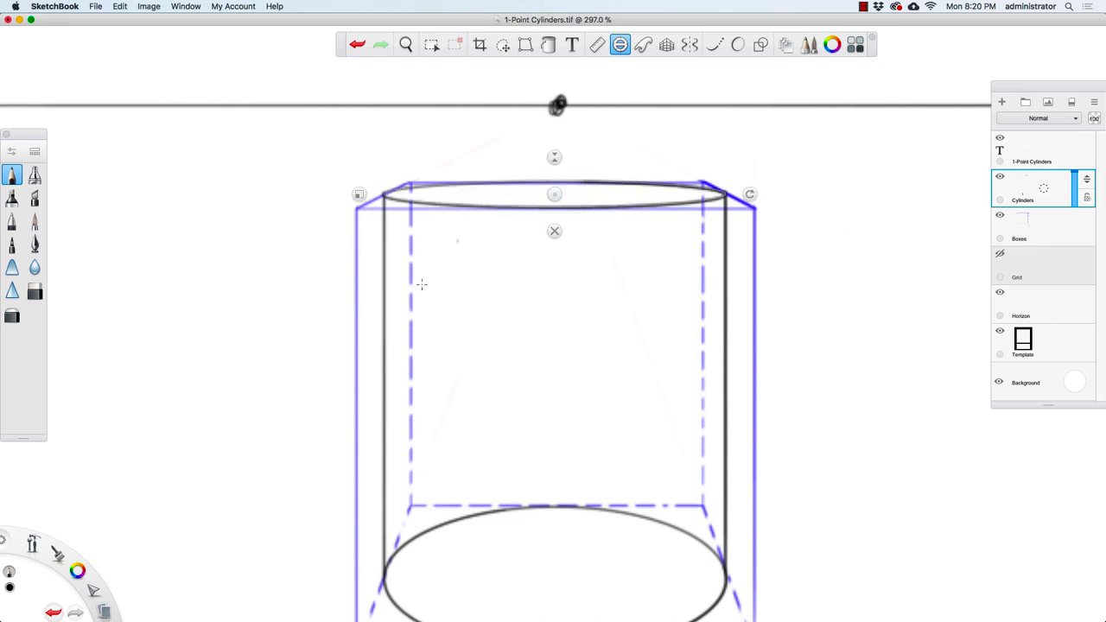
click(554, 231)
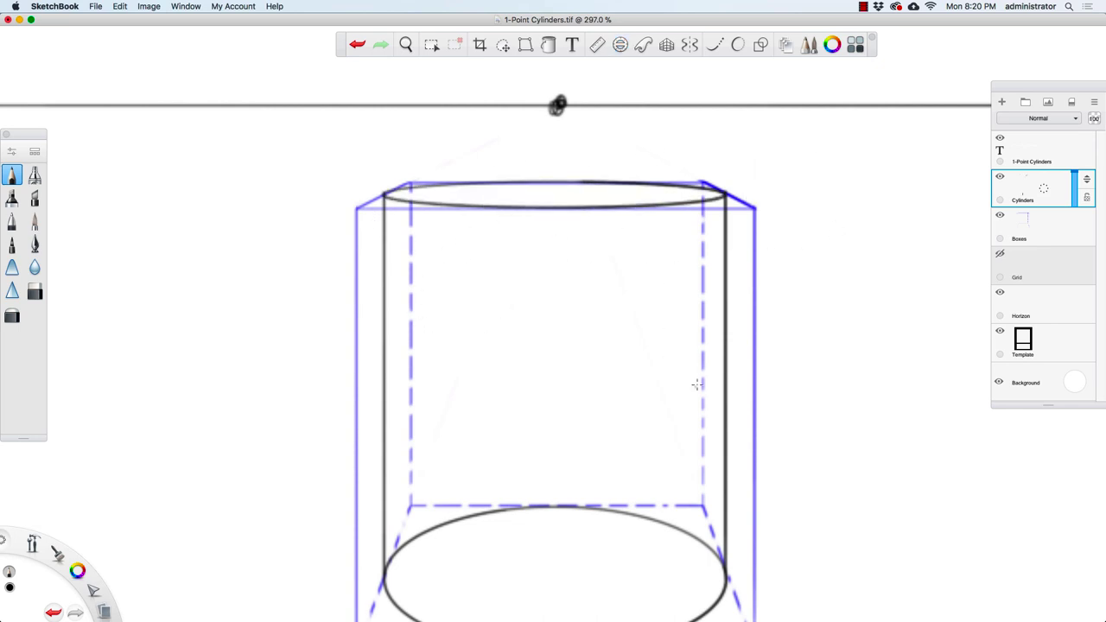
Hide the Boxes layer so only the cylinder's linework is displayed.
key(space)
drag(656, 327, 592, 363)
drag(615, 399, 551, 387)
click(999, 216)
Erase short gaps along the hidden rear half of the base ellipse to make it dashed.
key(space)
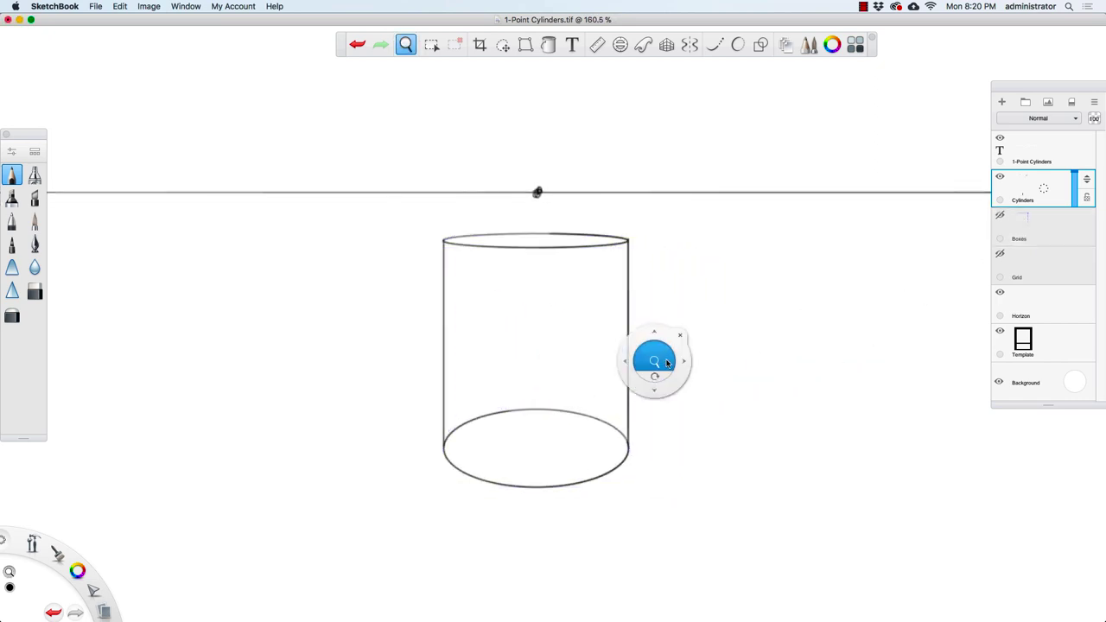
mouse_move(657, 368)
mouse_down()
mouse_move(612, 383)
mouse_move(637, 360)
mouse_up()
key(e)
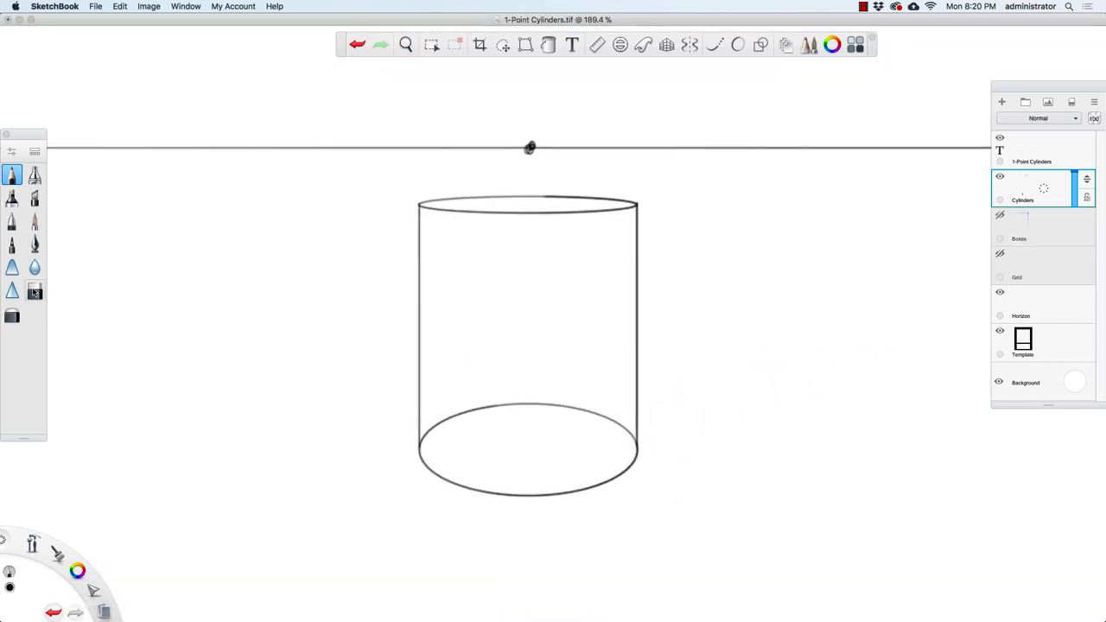
key(space)
drag(485, 428, 538, 414)
drag(394, 435, 400, 466)
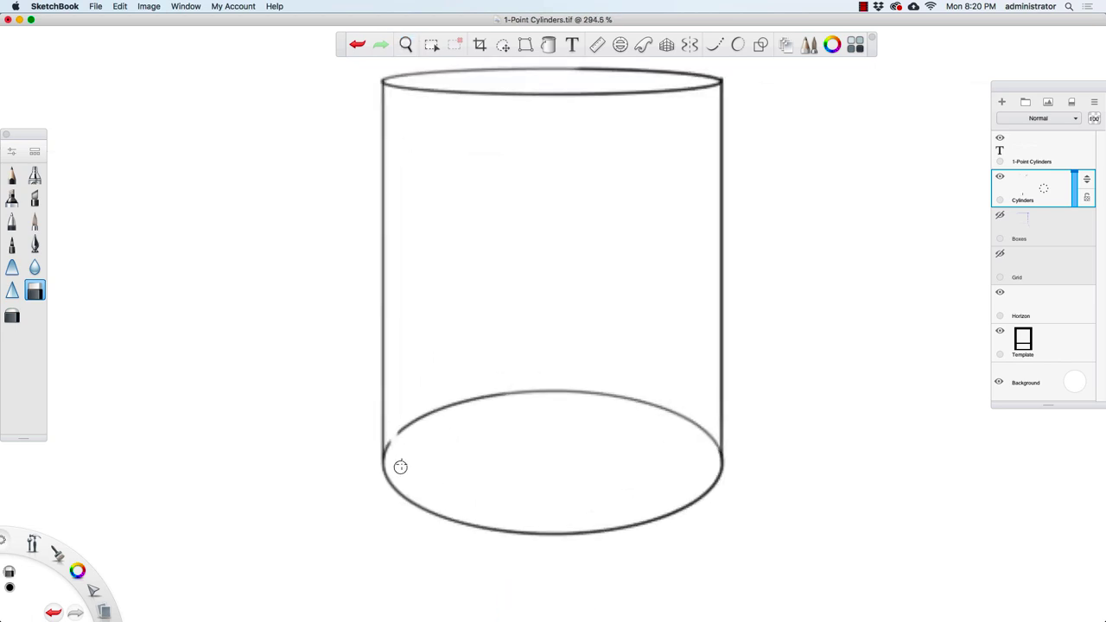
drag(419, 418, 421, 441)
mouse_move(446, 396)
mouse_down()
mouse_move(470, 372)
mouse_move(474, 411)
mouse_up()
mouse_move(489, 385)
mouse_down()
mouse_move(516, 371)
mouse_move(522, 416)
mouse_up()
drag(591, 380, 592, 406)
mouse_move(616, 380)
mouse_down()
mouse_move(613, 409)
mouse_move(639, 410)
mouse_up()
drag(663, 394, 670, 440)
mouse_move(700, 411)
mouse_down()
mouse_move(687, 455)
mouse_move(701, 456)
mouse_up()
click(710, 437)
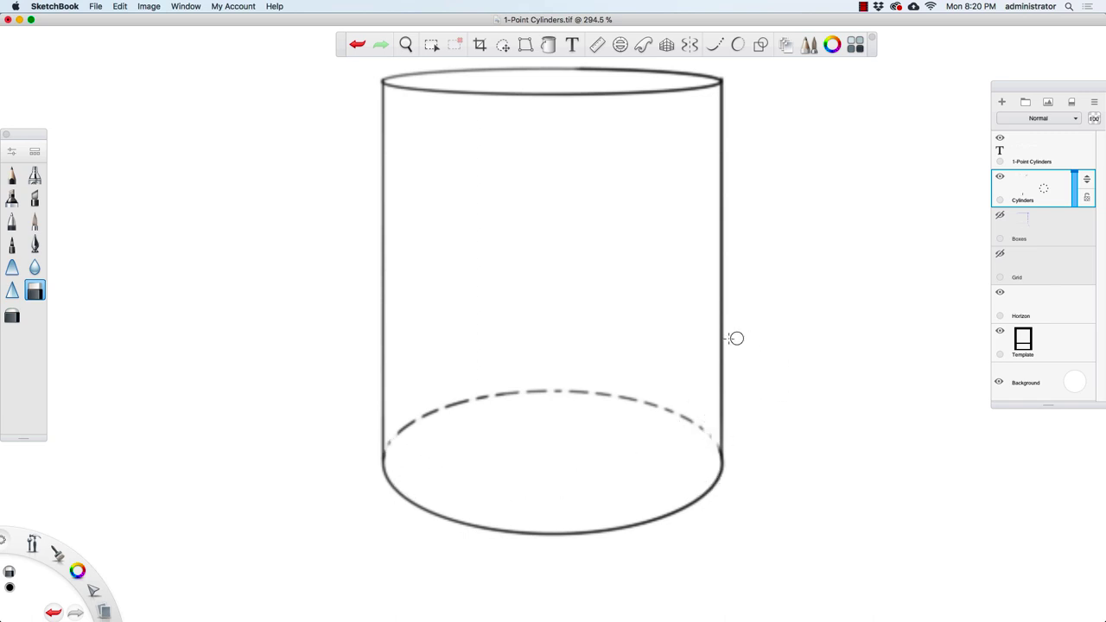
Draw red vertical double-headed arrows beside the base and top ellipses to mark their heights.
key(space)
drag(682, 345, 597, 504)
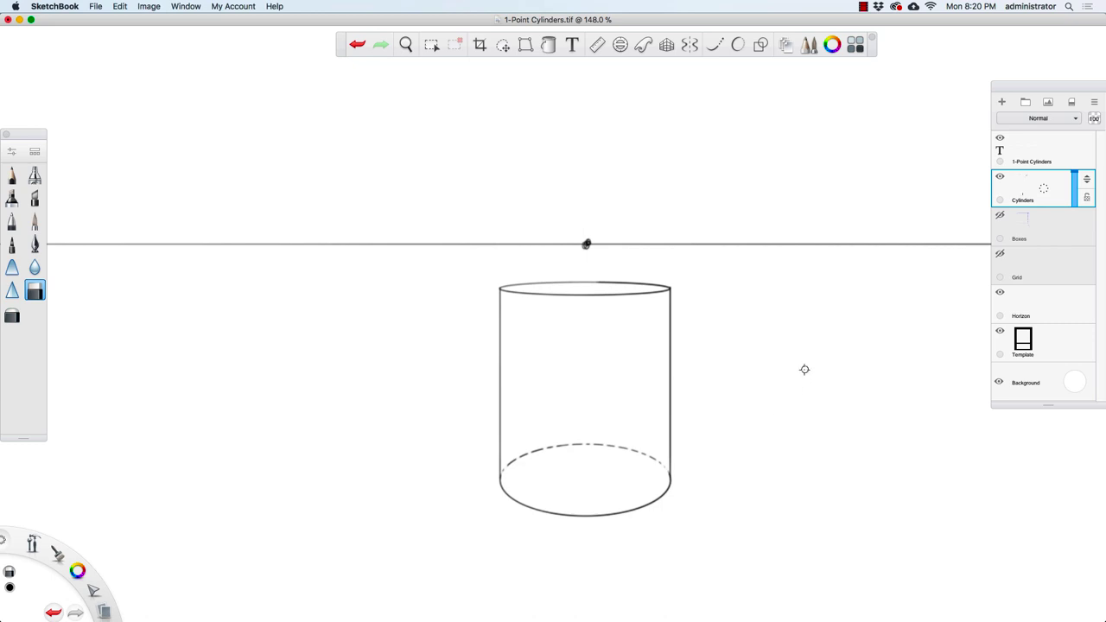
click(12, 175)
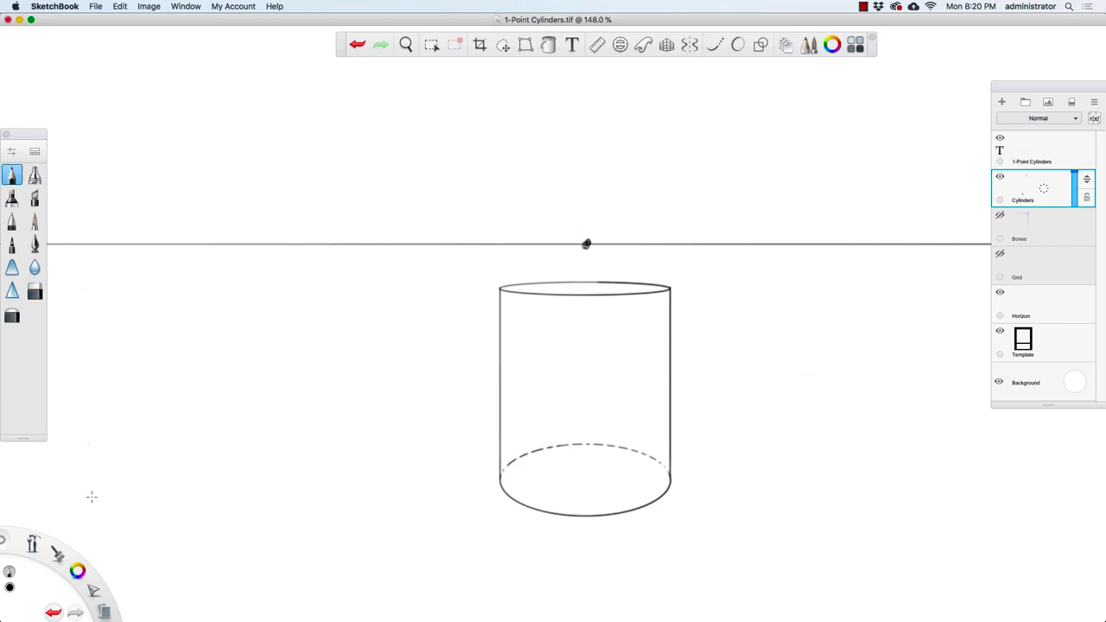
drag(77, 570, 60, 539)
mouse_move(707, 453)
mouse_down()
mouse_move(709, 497)
mouse_move(716, 491)
mouse_up()
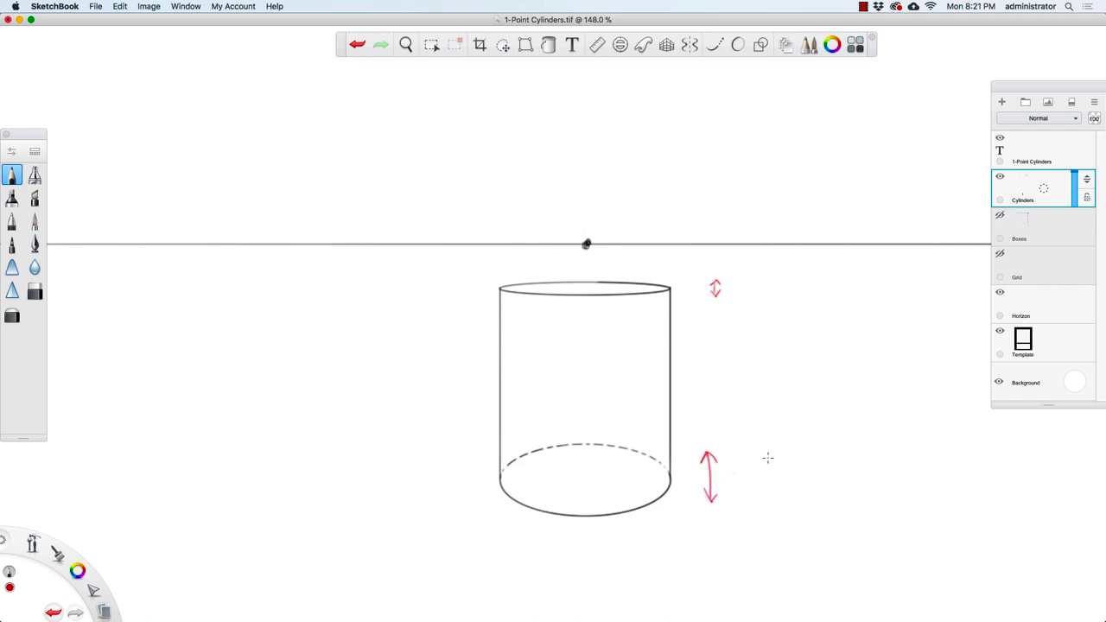